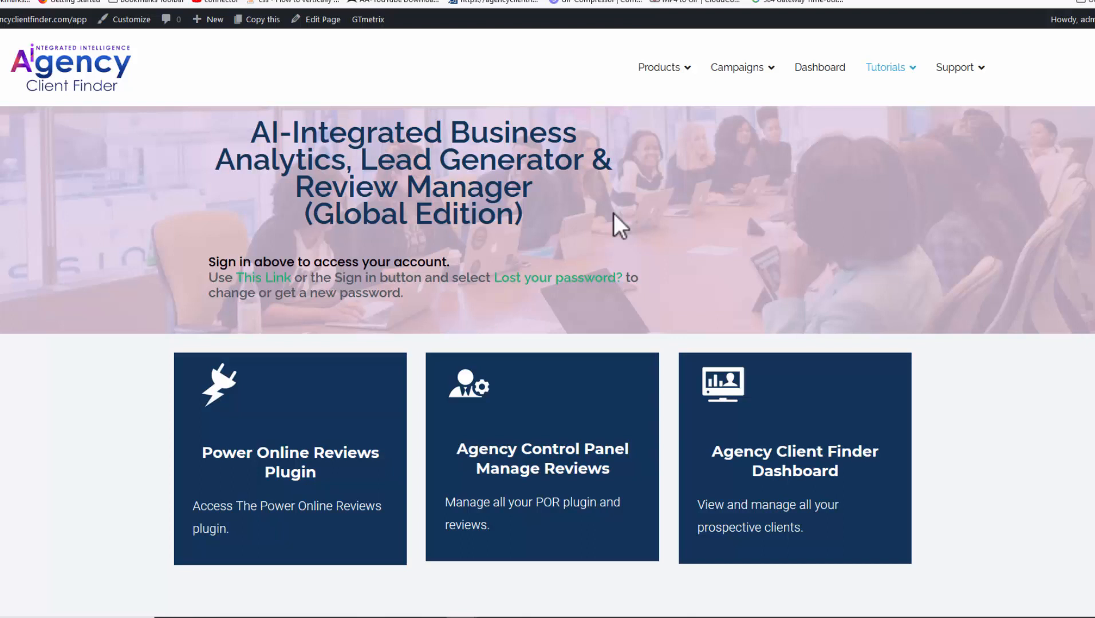
- Open the AI Imaging Center from the site's products
{"action": "mouse_move", "coordinate": [666, 70]}
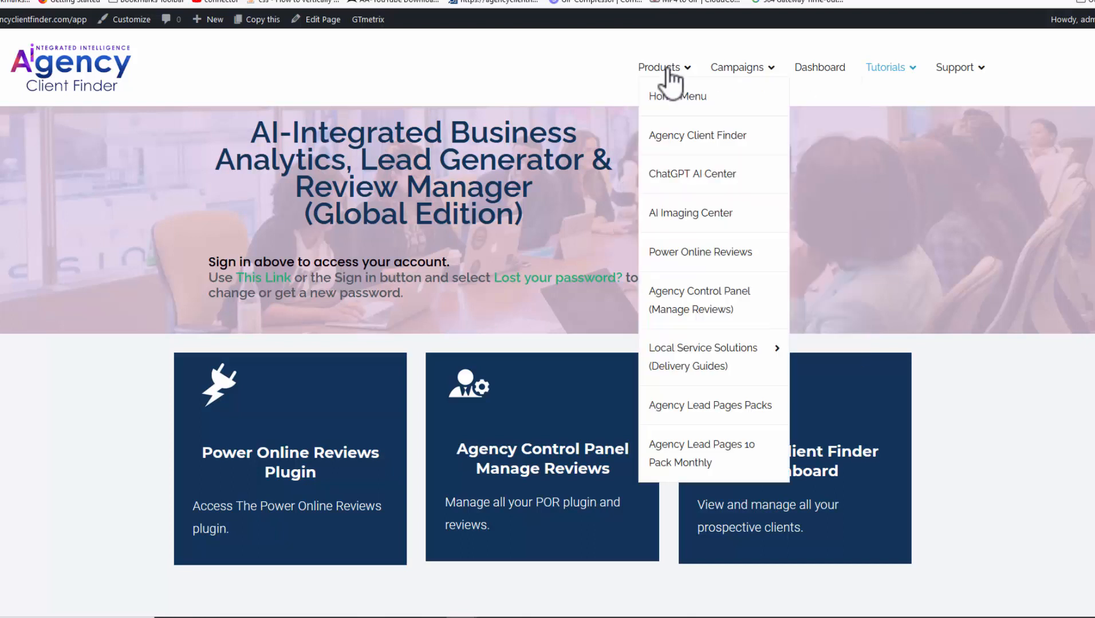
{"action": "left_click", "coordinate": [676, 214]}
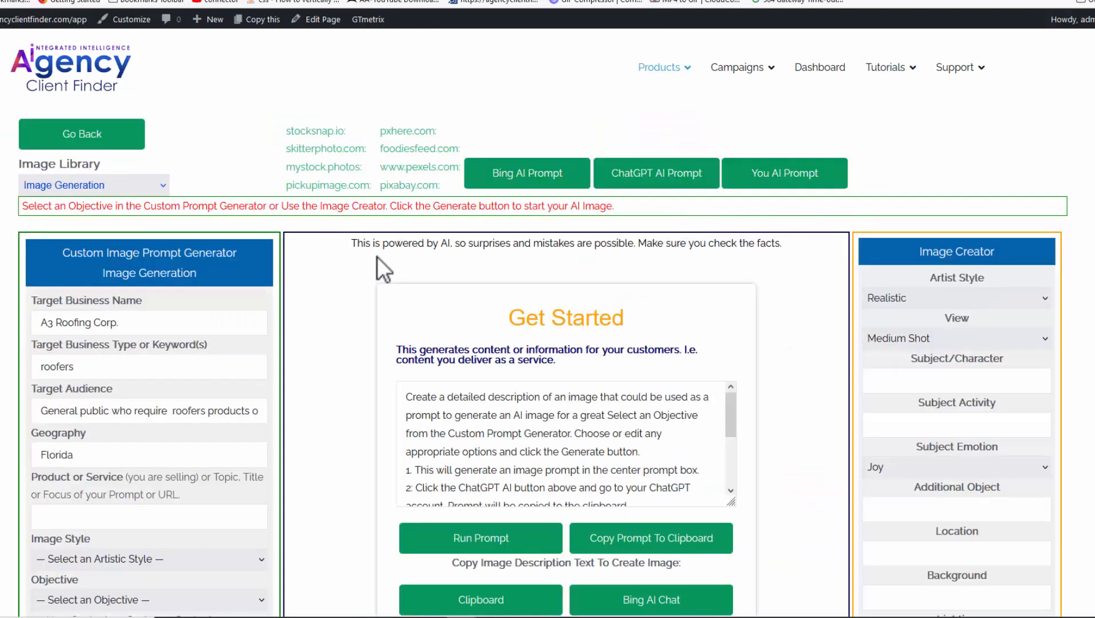
- Look over the Custom Image Prompt Generator and Image Creator forms, from the artist style down to the enhancement options
{"action": "scroll", "coordinate": [382, 261], "scroll_direction": "down", "scroll_amount": 1}
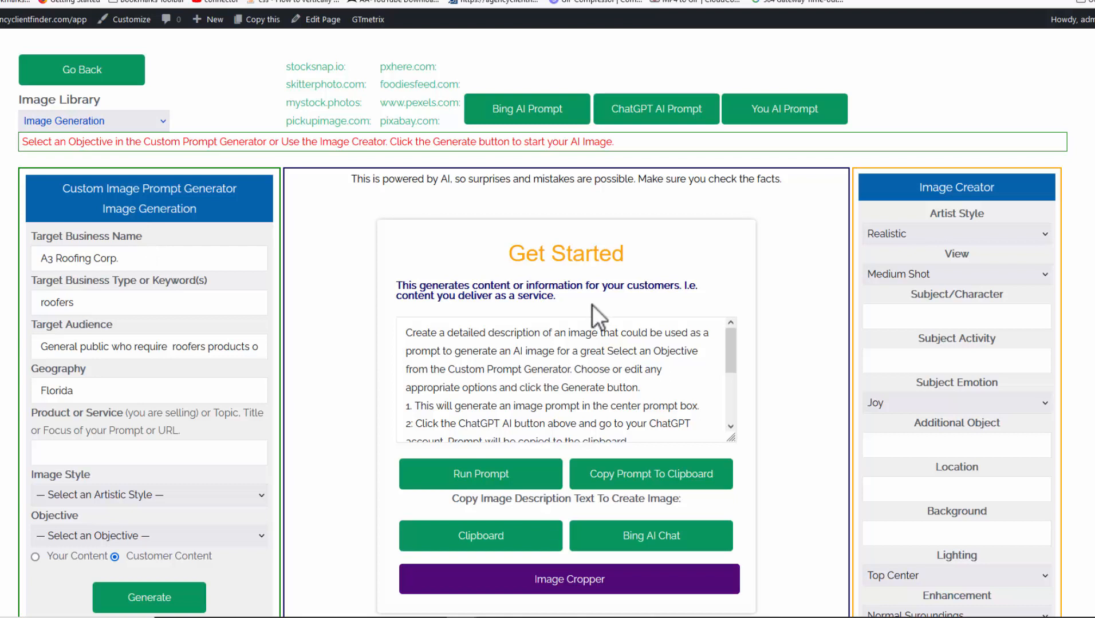
{"action": "scroll", "coordinate": [790, 304], "scroll_direction": "down", "scroll_amount": 1}
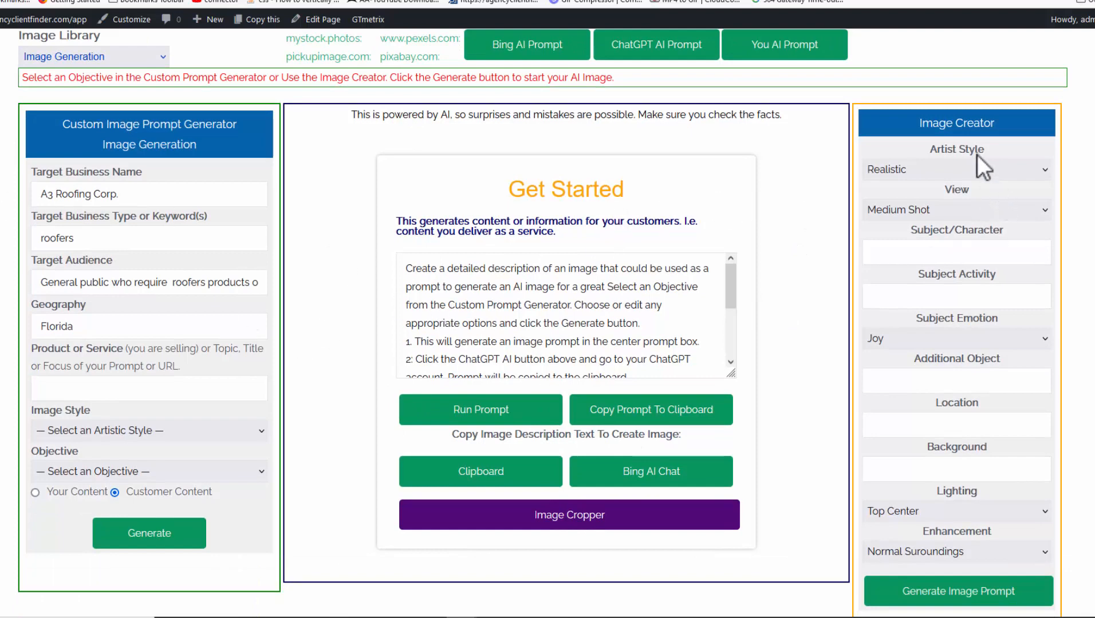
{"action": "scroll", "coordinate": [961, 269], "scroll_direction": "up", "scroll_amount": 1}
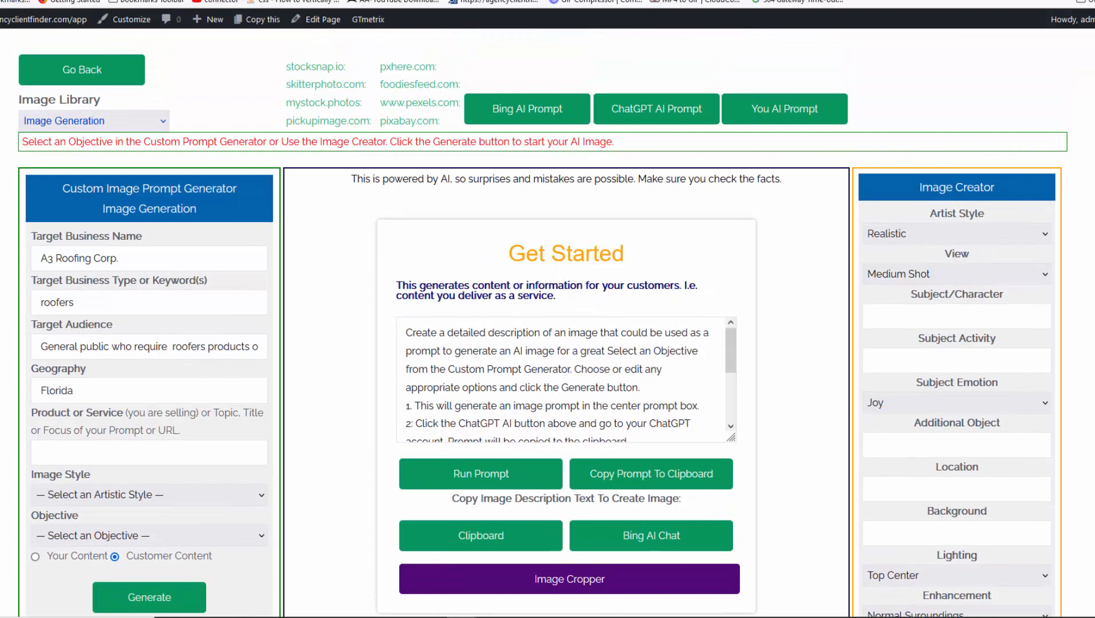
{"action": "scroll", "coordinate": [549, 321], "scroll_direction": "down", "scroll_amount": 1}
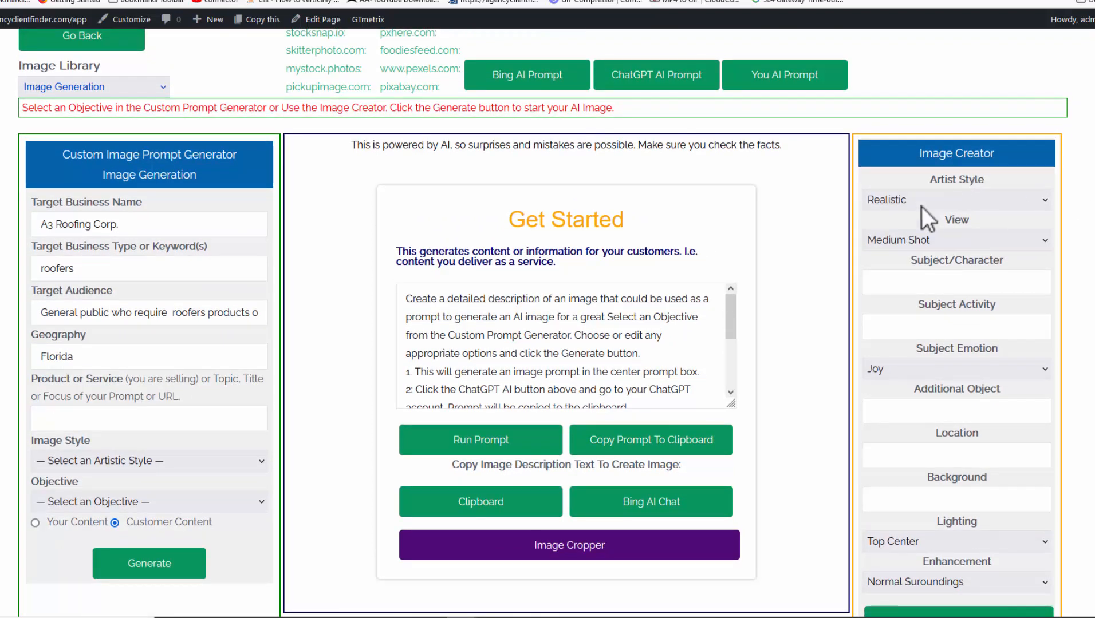
{"action": "scroll", "coordinate": [971, 334], "scroll_direction": "down", "scroll_amount": 1}
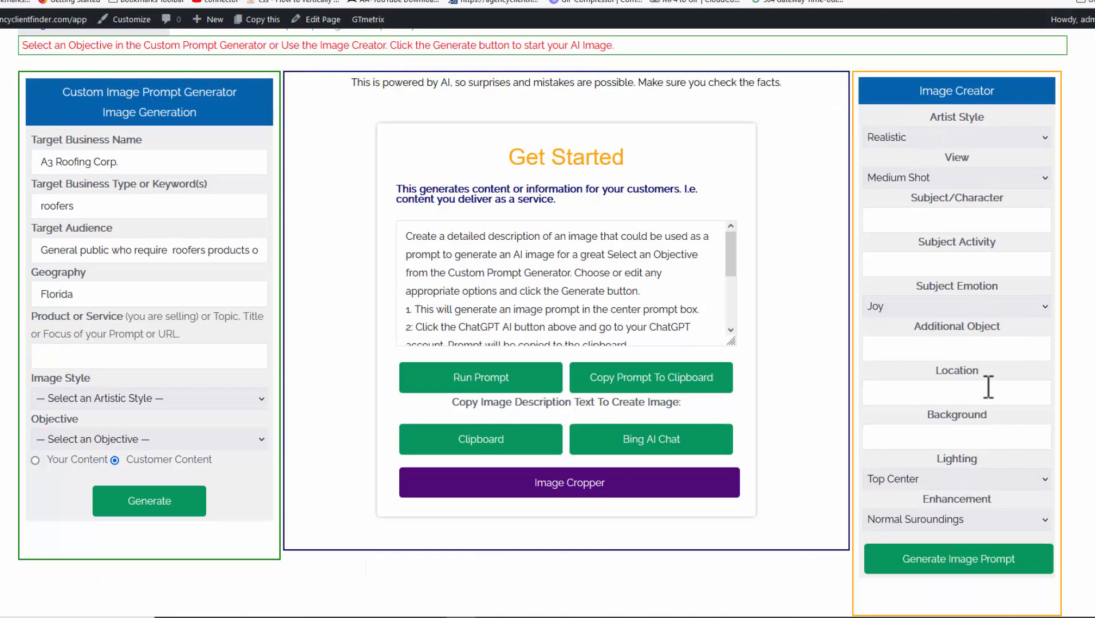
{"action": "scroll", "coordinate": [988, 387], "scroll_direction": "up", "scroll_amount": 1}
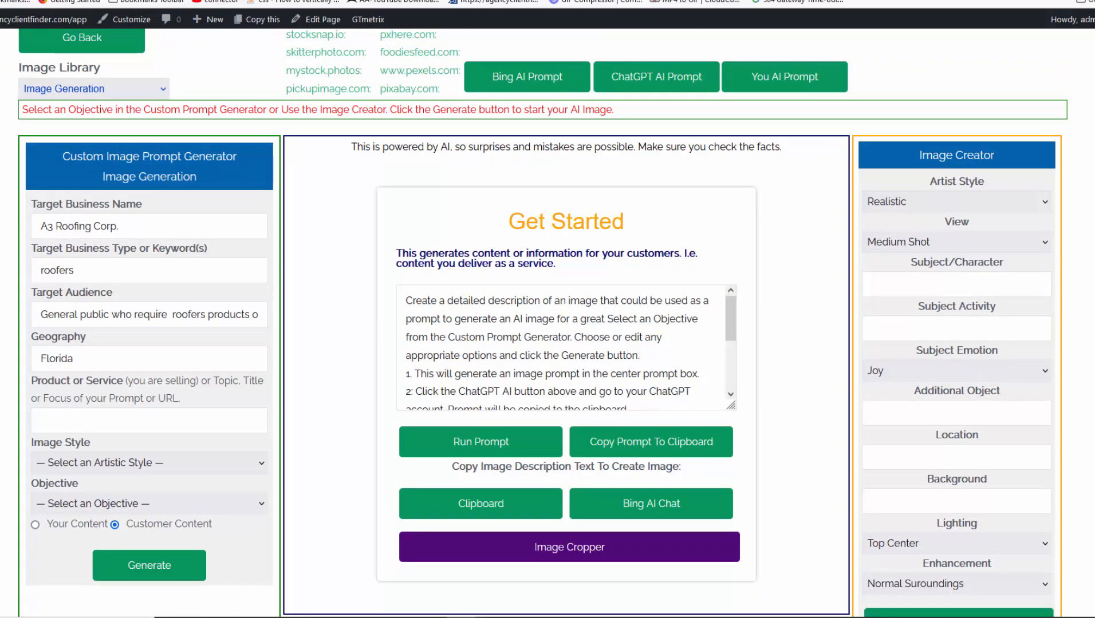
{"action": "scroll", "coordinate": [543, 323], "scroll_direction": "down", "scroll_amount": 1}
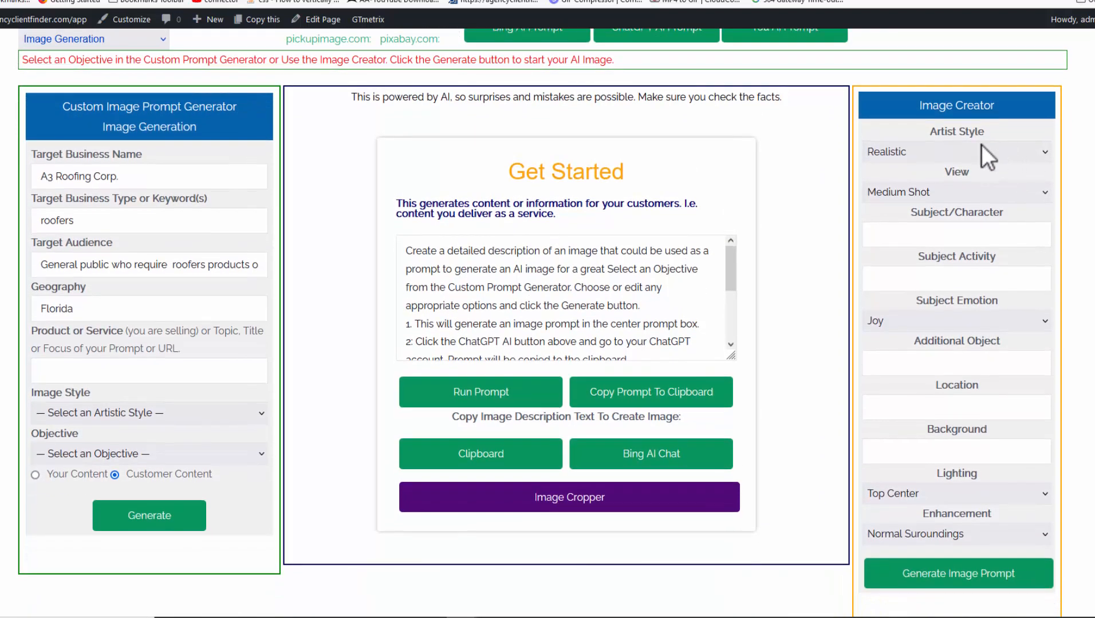
- Choose Realistic as the artist style and Medium Shot as the view in the Image Creator
{"action": "left_click", "coordinate": [1039, 153]}
{"action": "left_click", "coordinate": [932, 175]}
{"action": "left_click", "coordinate": [986, 192]}
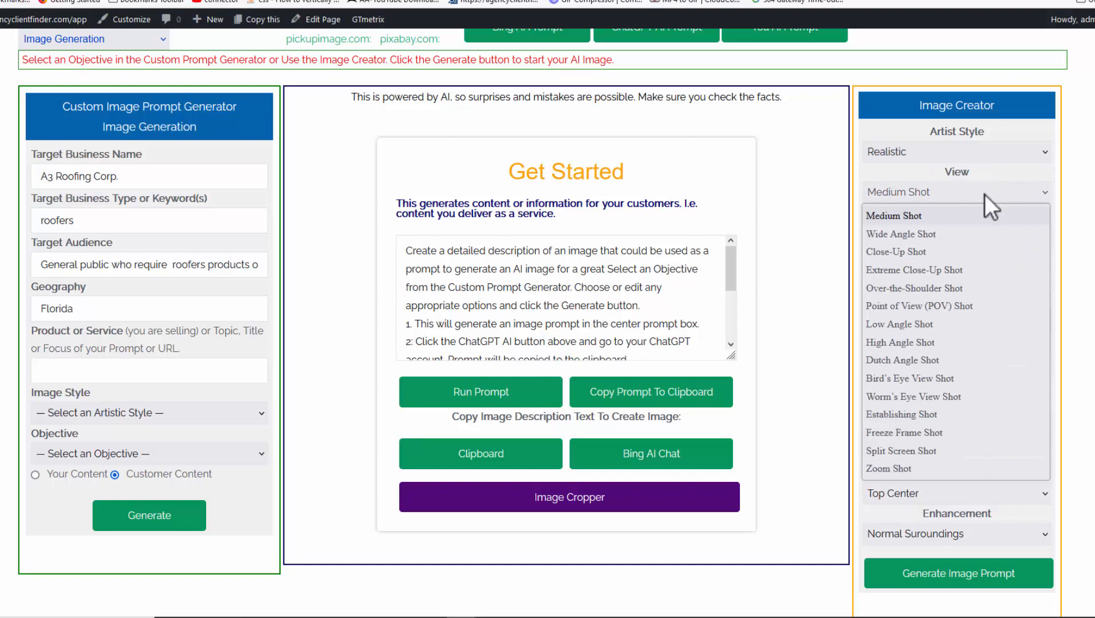
{"action": "left_click", "coordinate": [920, 217]}
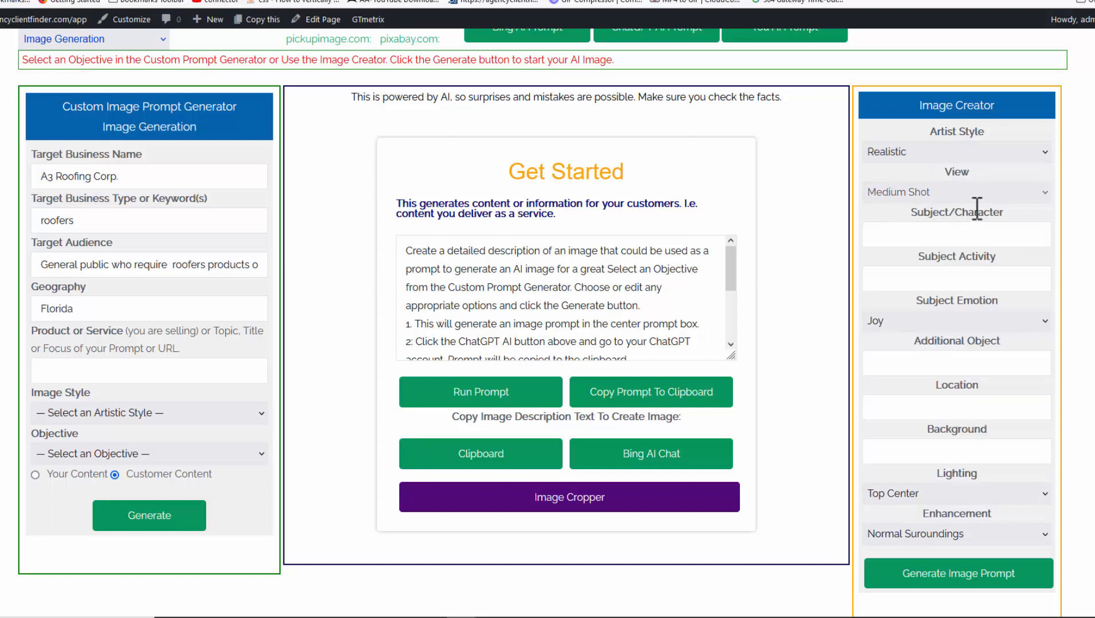
- Fill in "cyborg" as the subject/character and "writing a letter" as the subject activity
{"action": "left_click", "coordinate": [917, 233]}
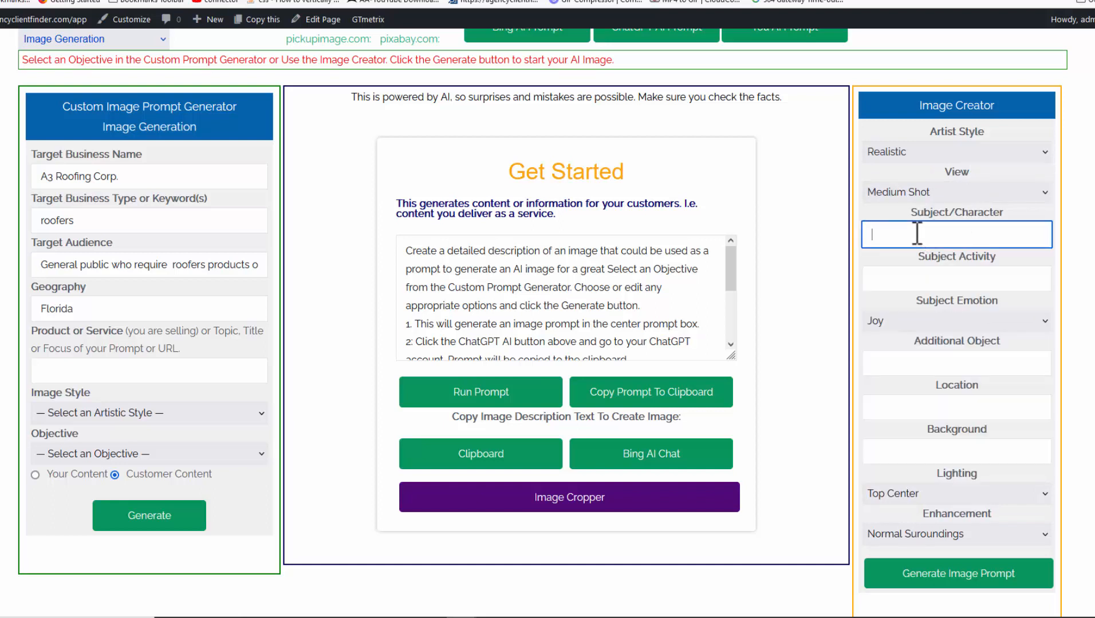
{"action": "left_click", "coordinate": [917, 234]}
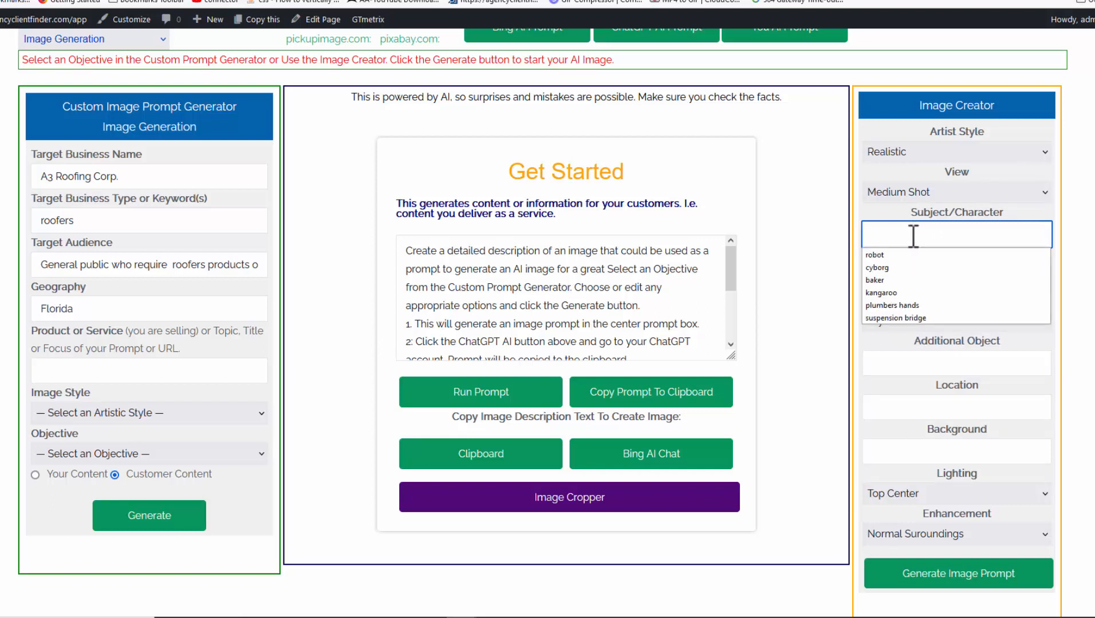
{"action": "left_click", "coordinate": [893, 268]}
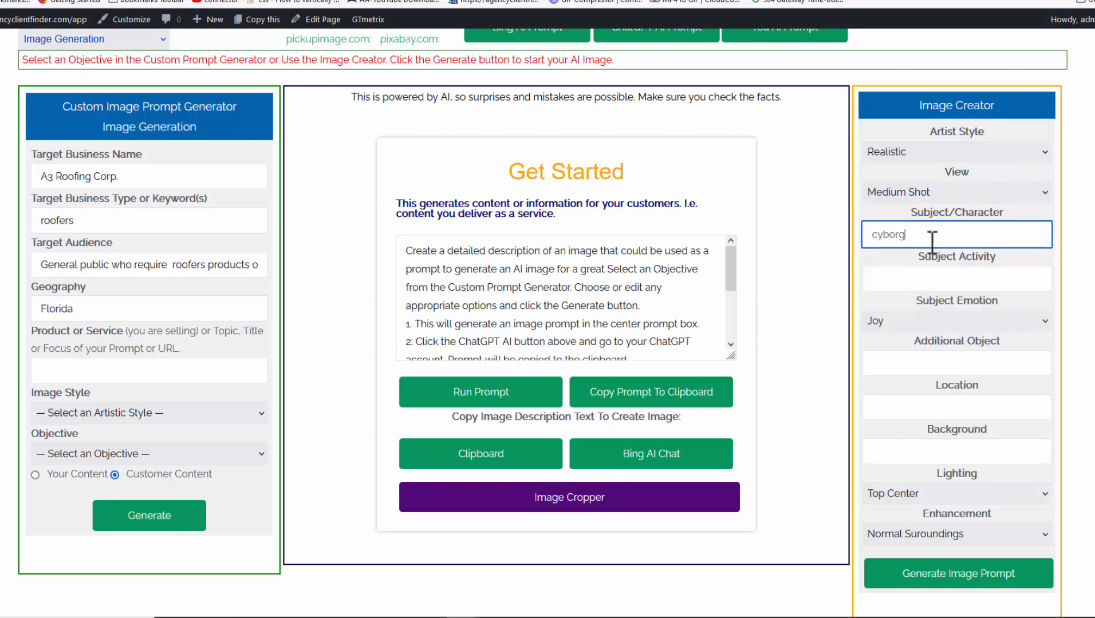
{"action": "left_click", "coordinate": [938, 280]}
{"action": "left_click", "coordinate": [937, 280]}
{"action": "left_click", "coordinate": [909, 312]}
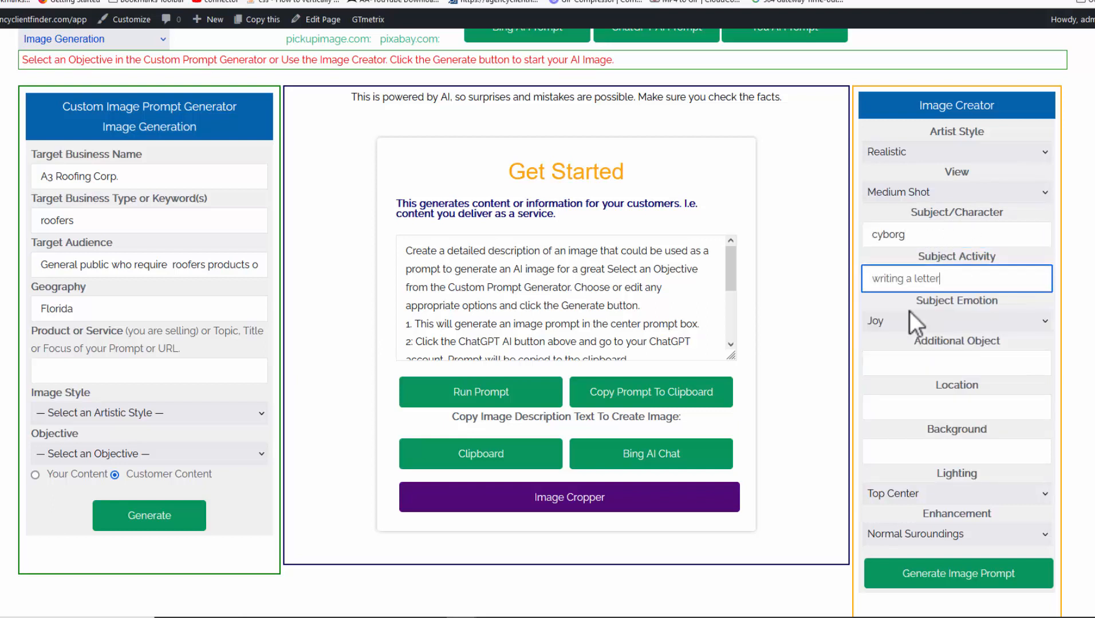
- Set the subject emotion to Contentment in the Image Creator
{"action": "left_click", "coordinate": [1026, 321]}
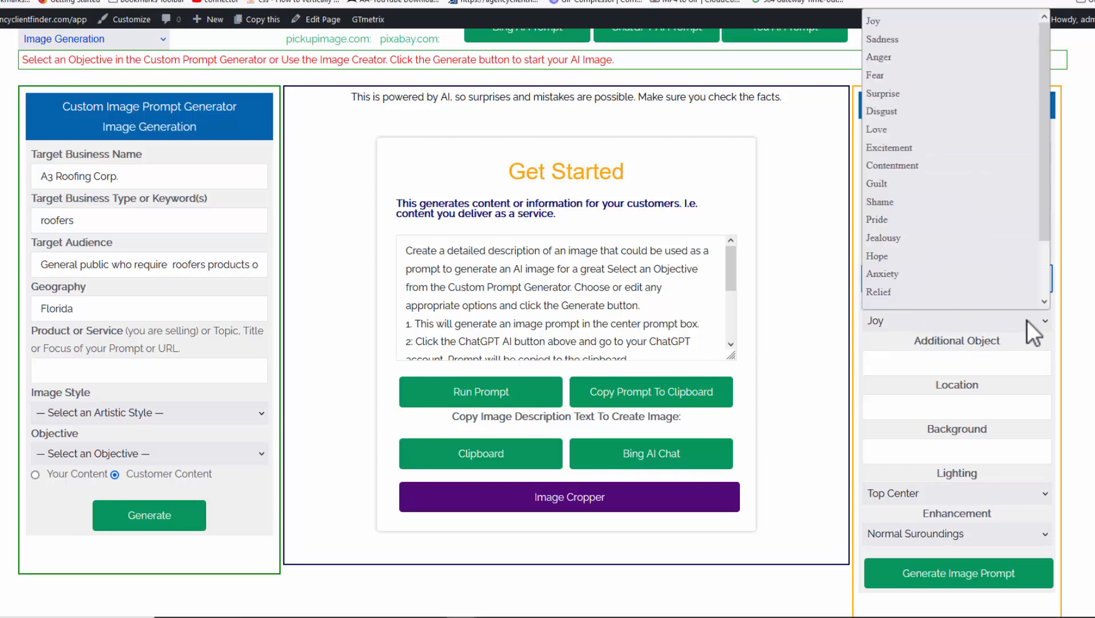
{"action": "scroll", "coordinate": [958, 186], "scroll_direction": "down", "scroll_amount": 1}
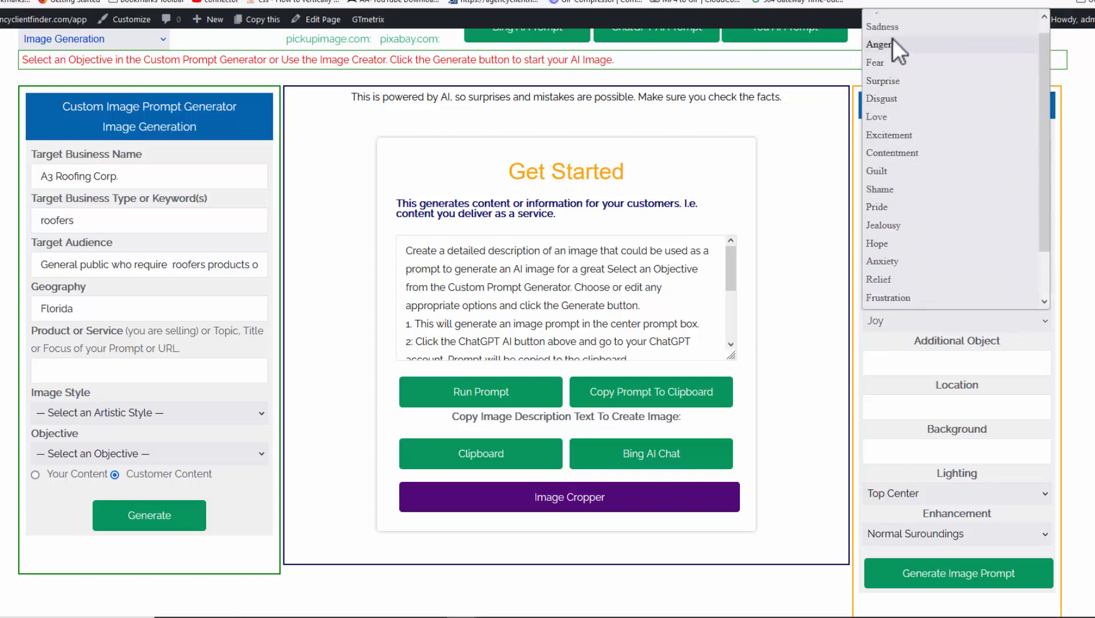
{"action": "left_click", "coordinate": [908, 153]}
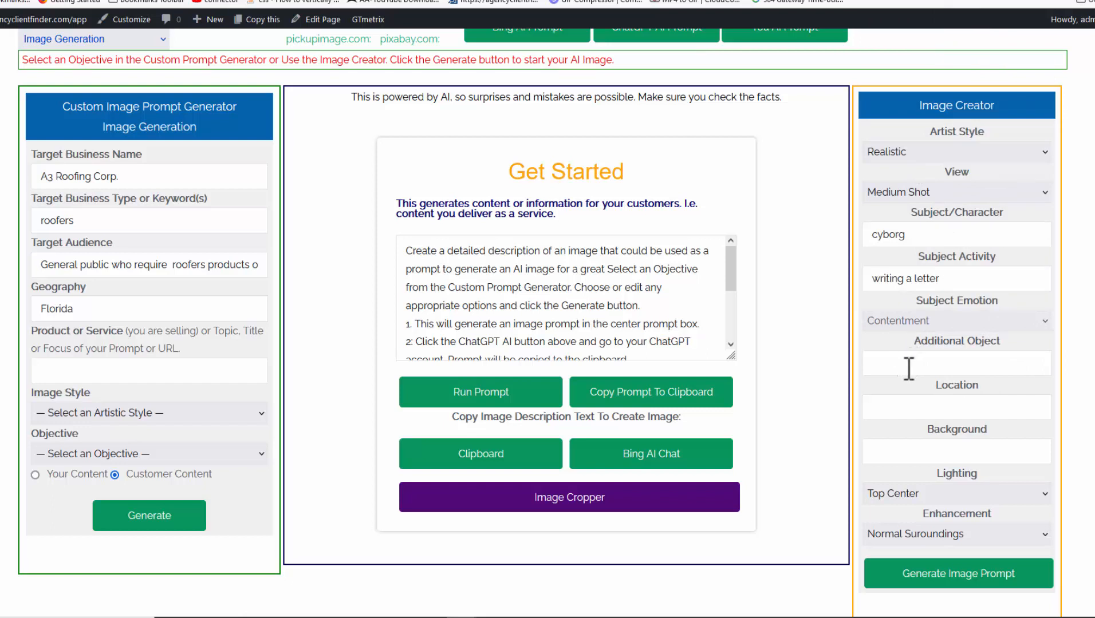
- Fill in "office" as the location and "whiteboard" as the background
{"action": "left_click", "coordinate": [910, 407]}
{"action": "left_click", "coordinate": [910, 407]}
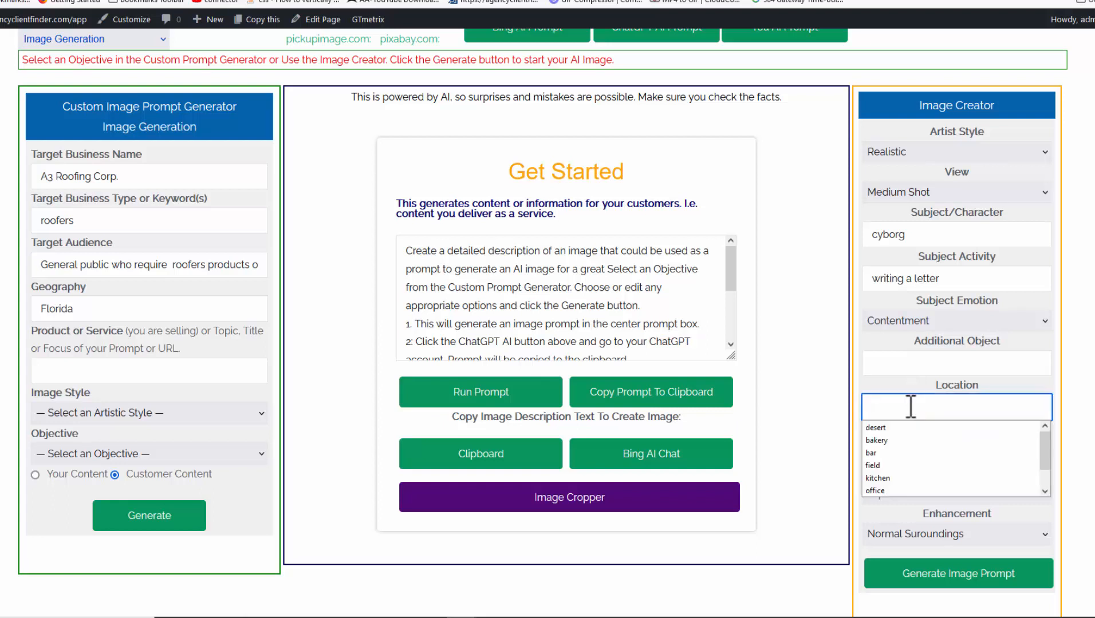
{"action": "left_click", "coordinate": [880, 491]}
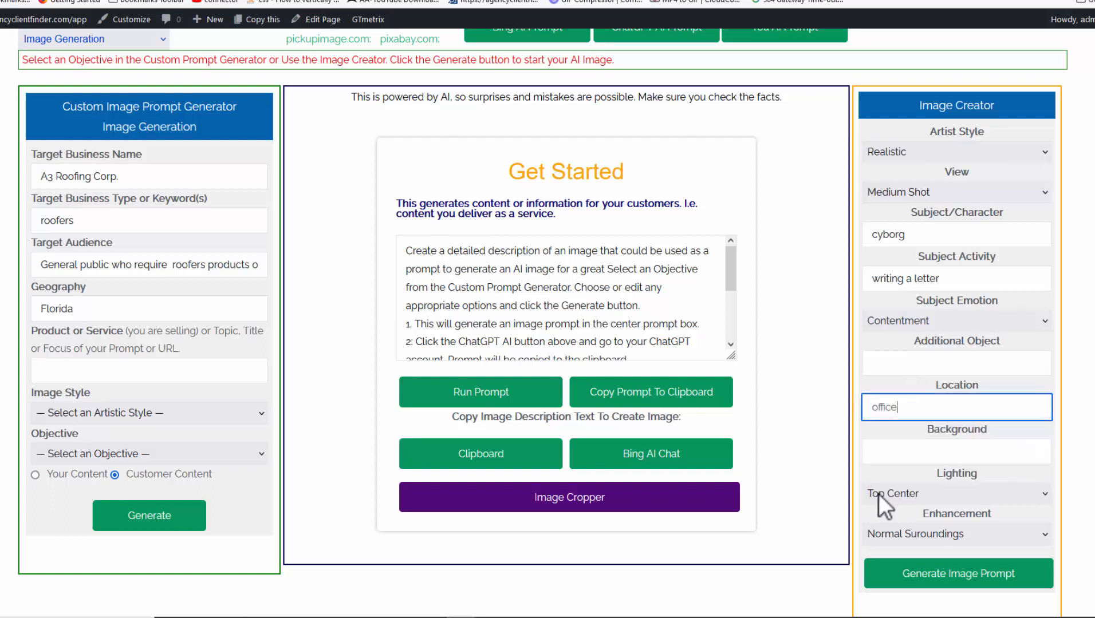
{"action": "left_click", "coordinate": [919, 451]}
{"action": "left_click", "coordinate": [922, 451]}
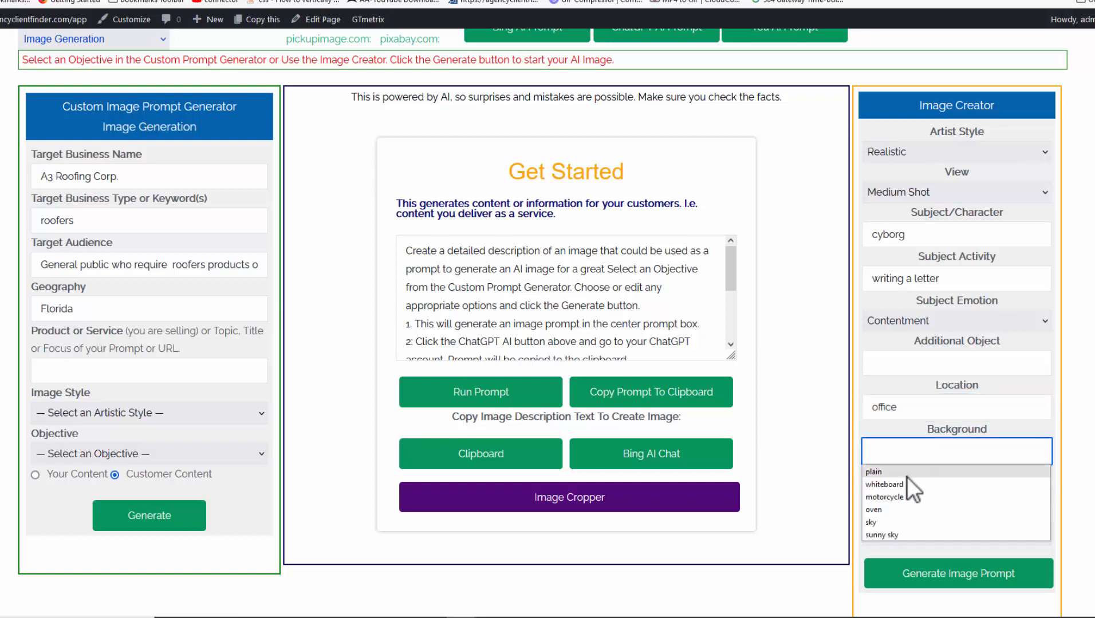
{"action": "left_click", "coordinate": [903, 484]}
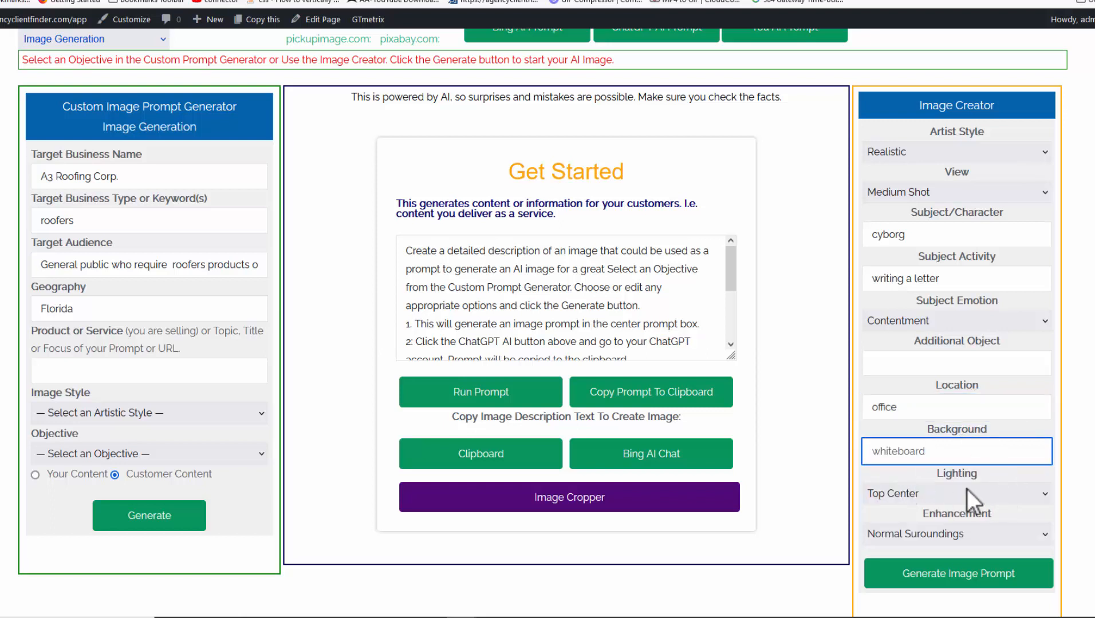
- Choose Top Center lighting and keep the Normal Suroundings enhancement
{"action": "left_click", "coordinate": [1030, 494]}
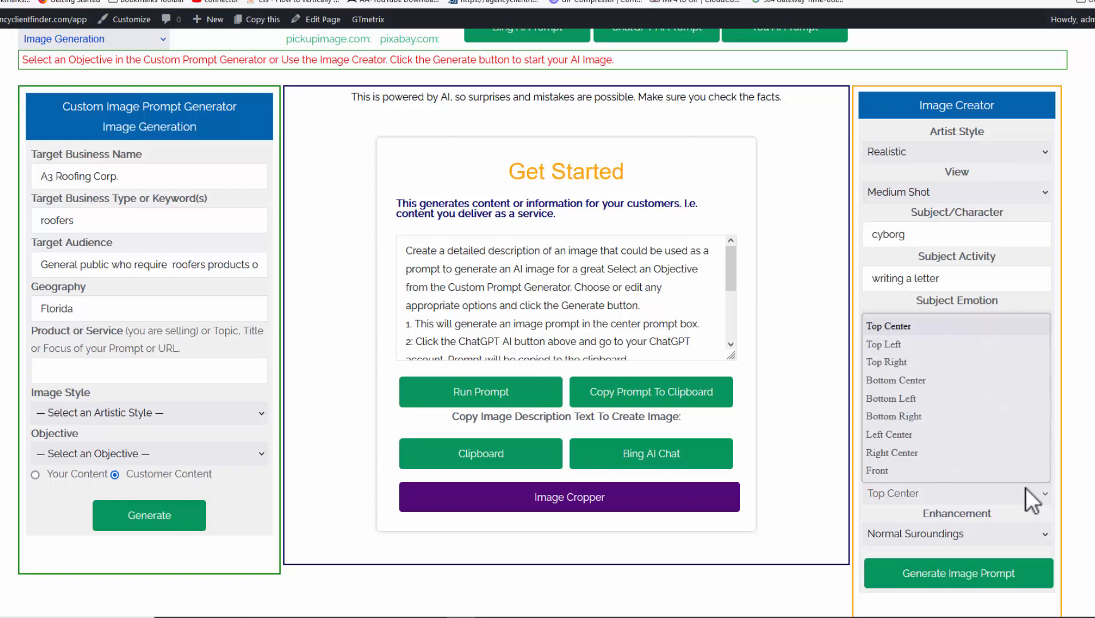
{"action": "left_click", "coordinate": [888, 327]}
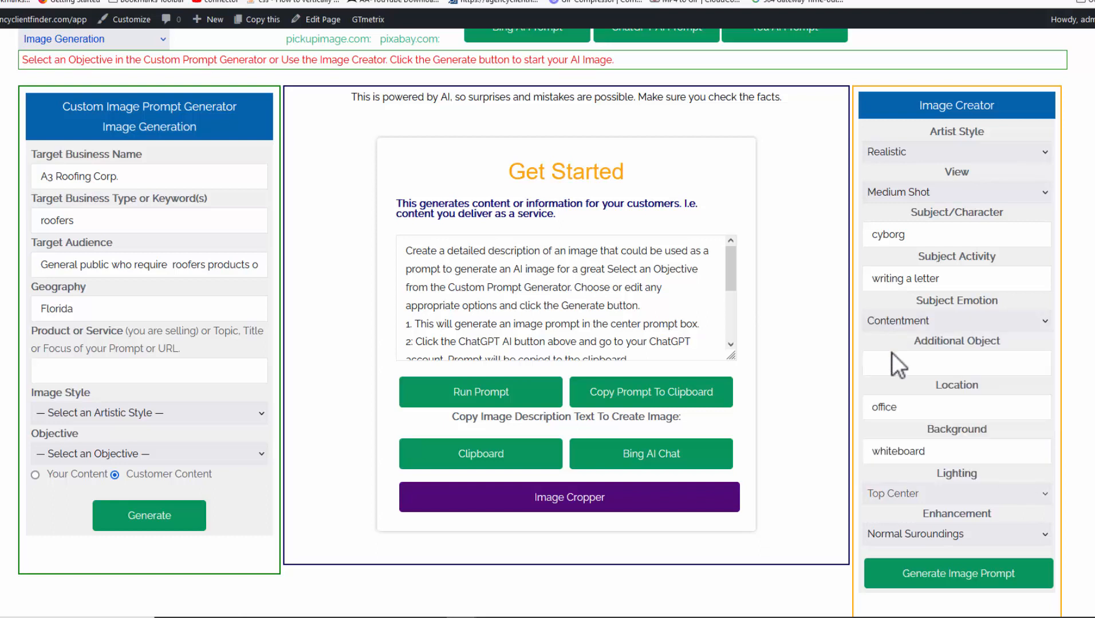
{"action": "left_click", "coordinate": [1037, 533]}
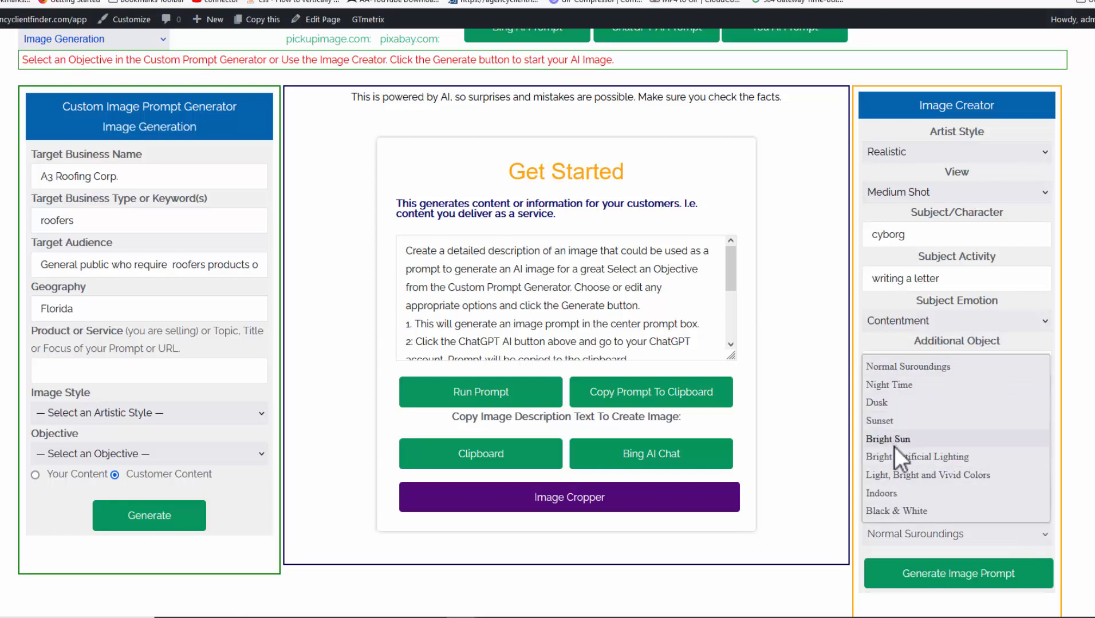
{"action": "left_click", "coordinate": [1023, 535]}
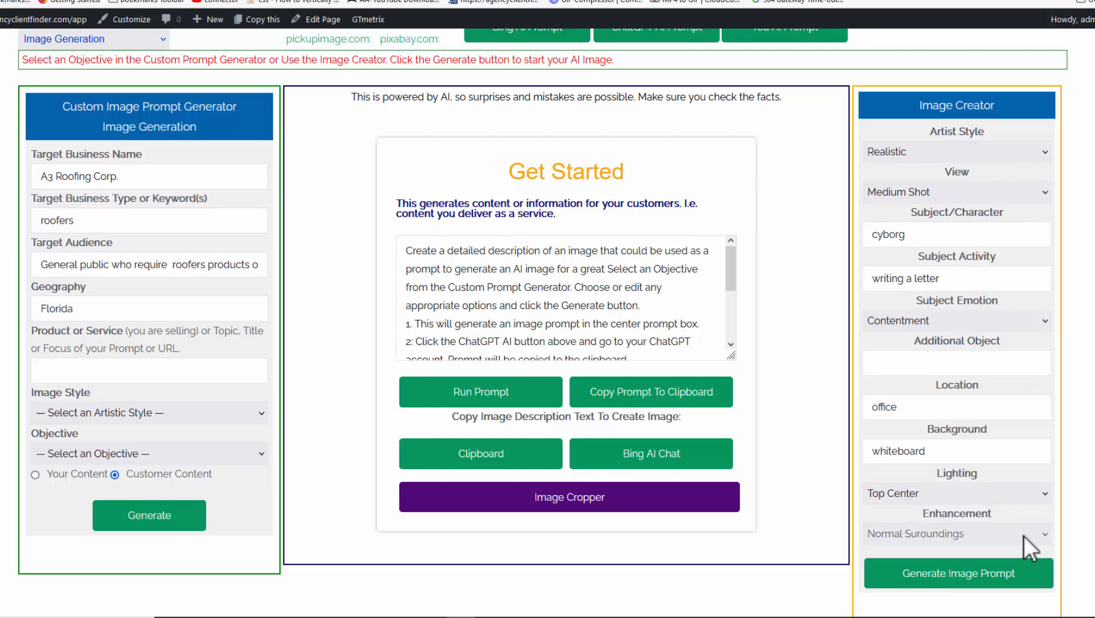
- Generate the image prompt from the Image Creator settings and copy it over to Bing AI Chat
{"action": "left_click", "coordinate": [948, 575]}
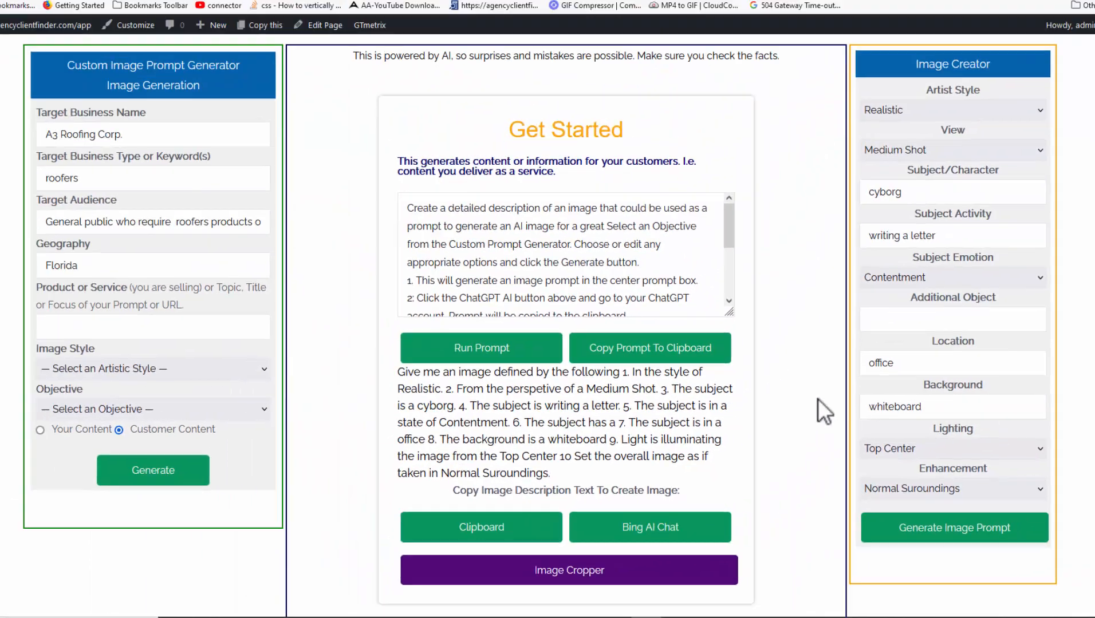
{"action": "left_click", "coordinate": [649, 530]}
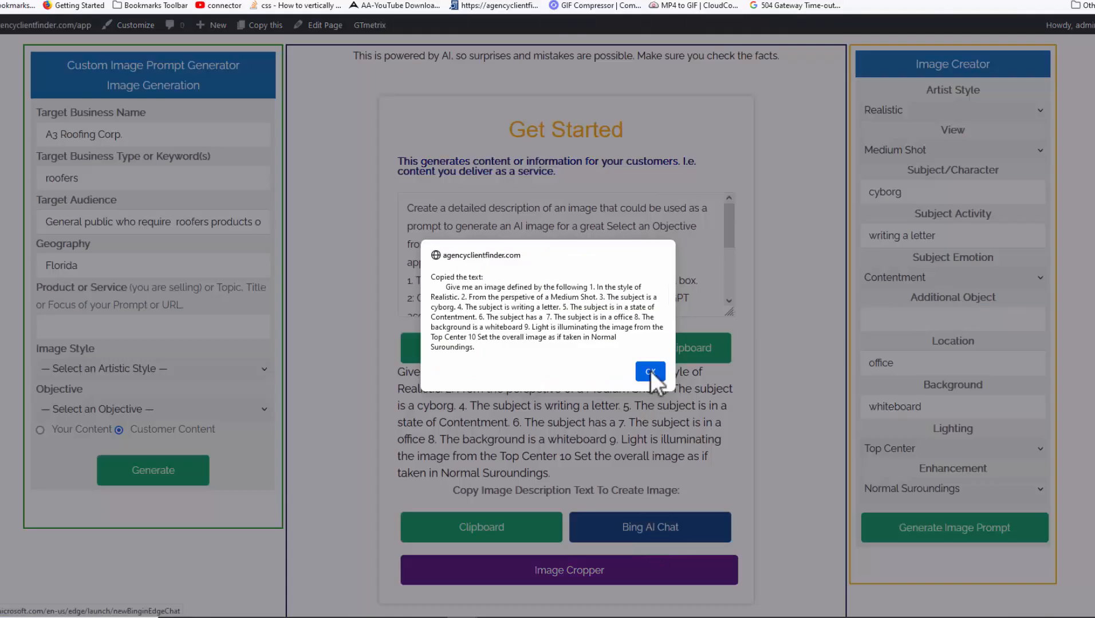
{"action": "left_click", "coordinate": [649, 371]}
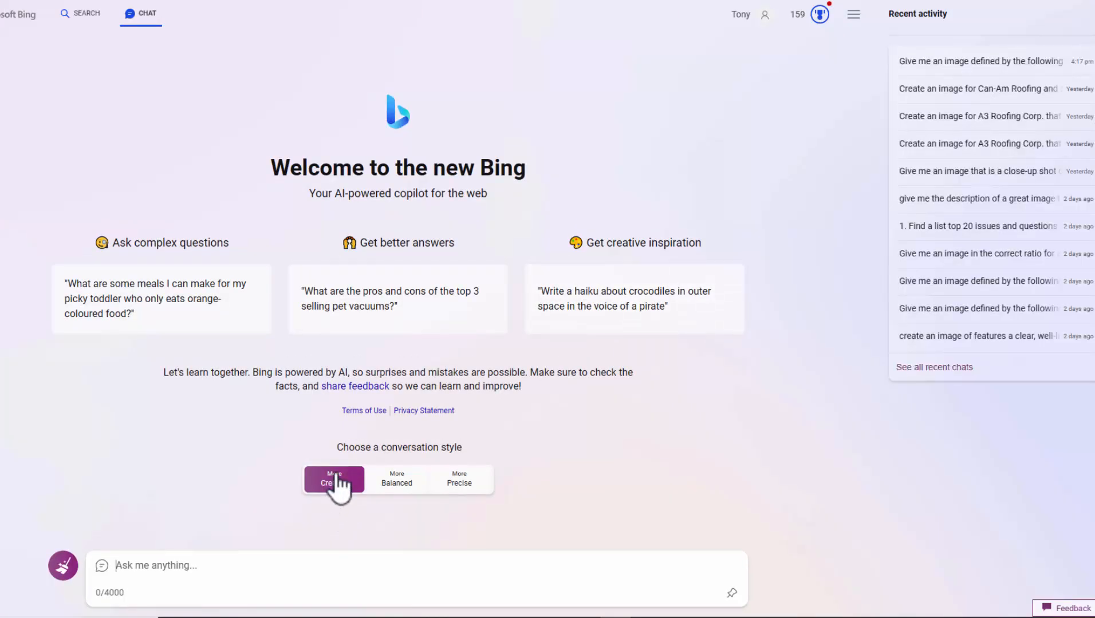
- Paste the copied cyborg image prompt into the Bing chat and submit it
{"action": "right_click", "coordinate": [139, 564]}
{"action": "left_click", "coordinate": [172, 441]}
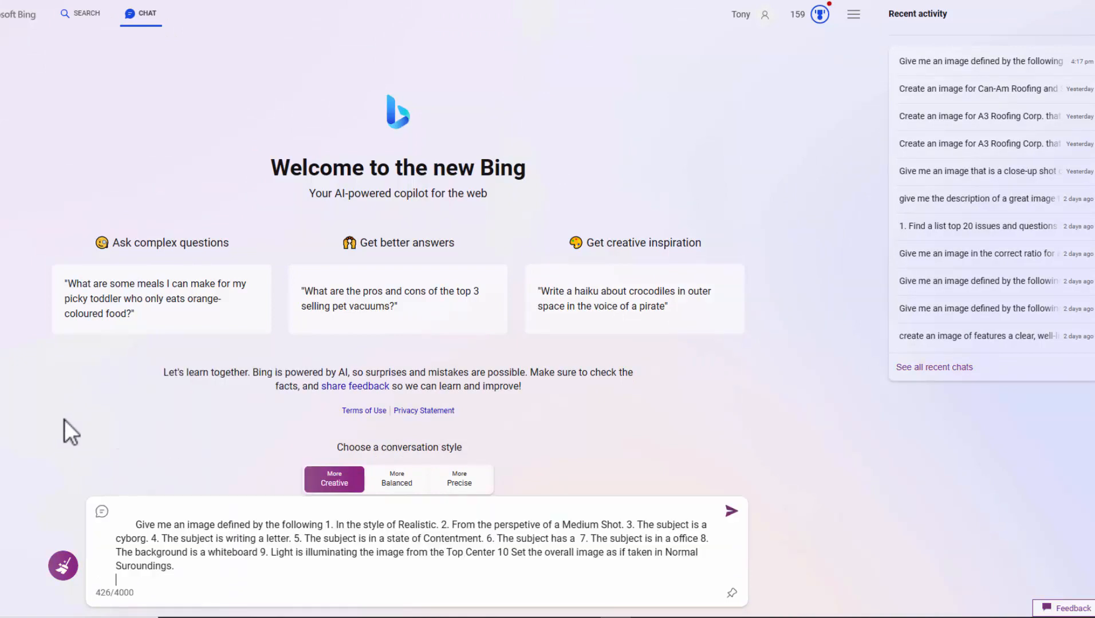
{"action": "left_click", "coordinate": [732, 512]}
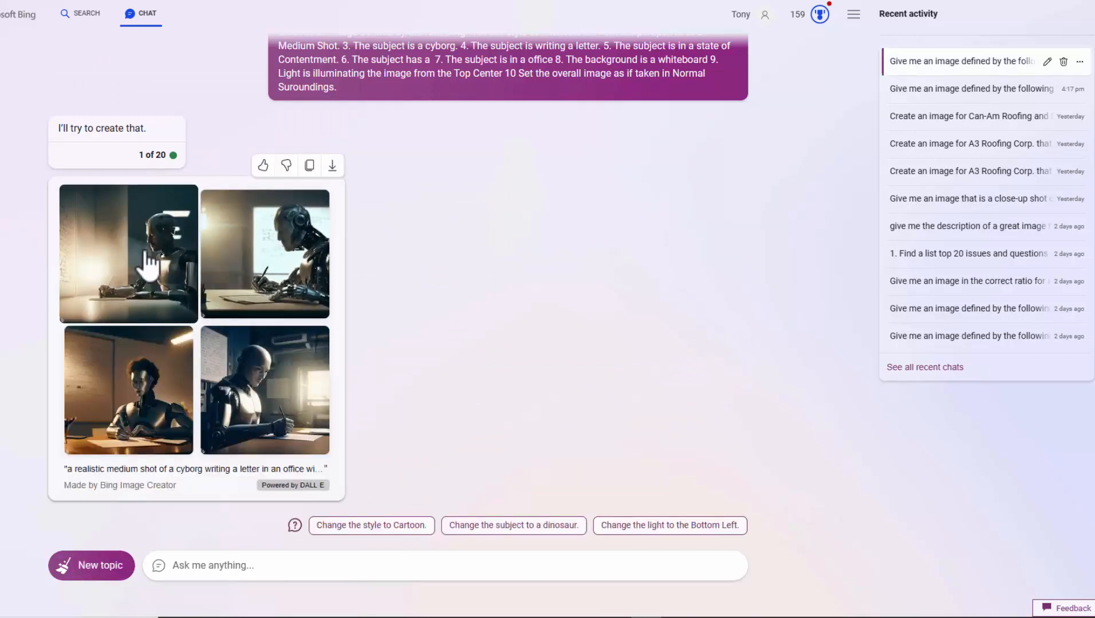
- View the generated cyborg images at full size, starting with the one in profile before a bright whiteboard
{"action": "left_click", "coordinate": [249, 242]}
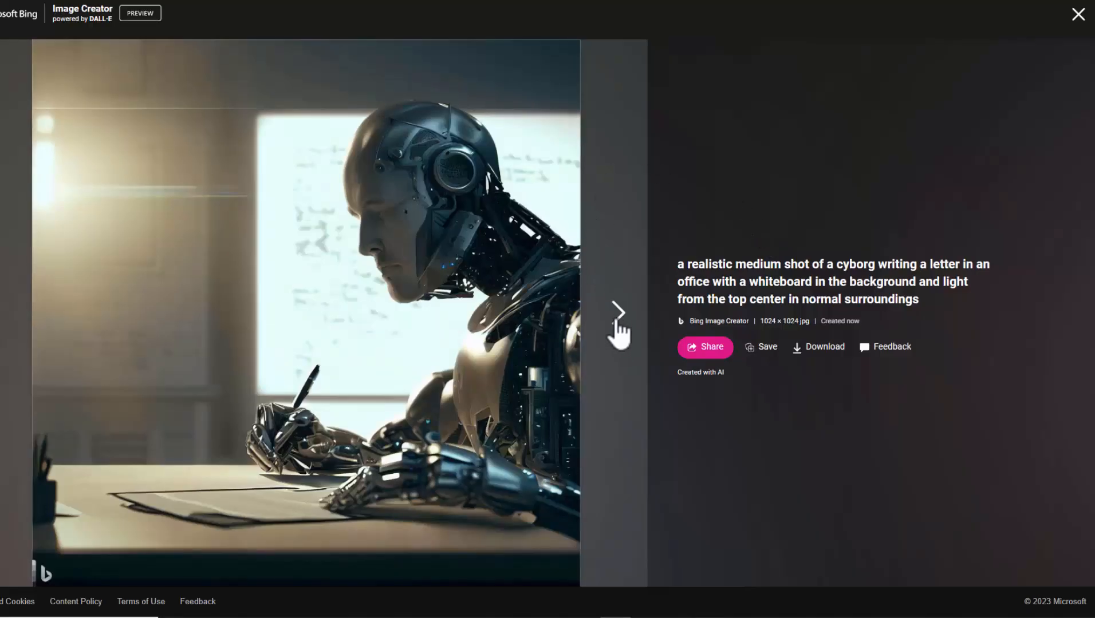
{"action": "left_click", "coordinate": [618, 321]}
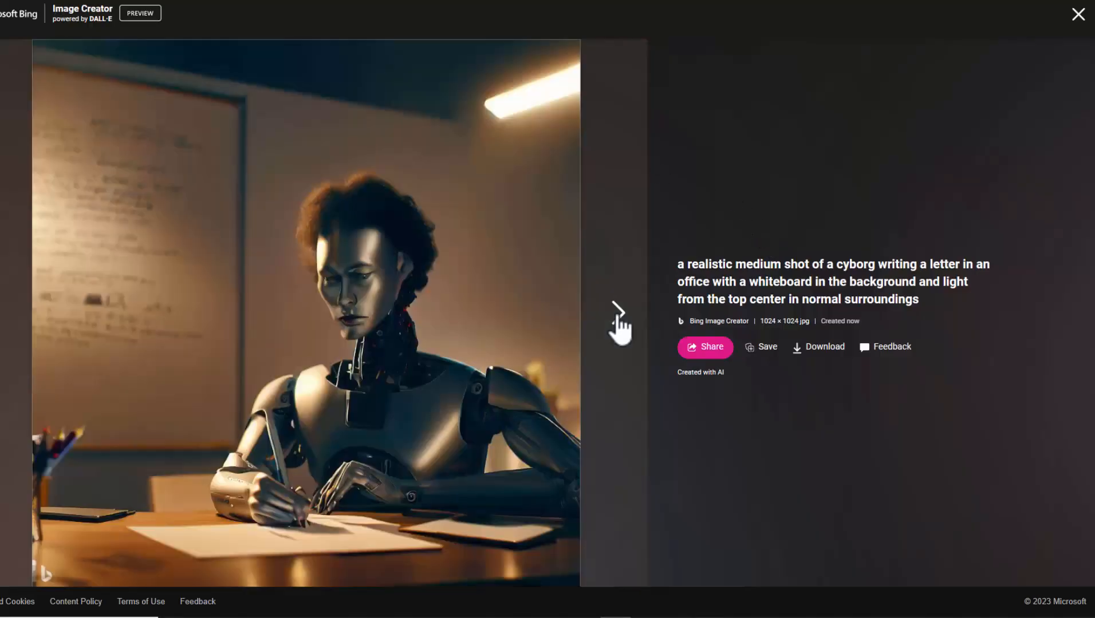
{"action": "left_click", "coordinate": [618, 321]}
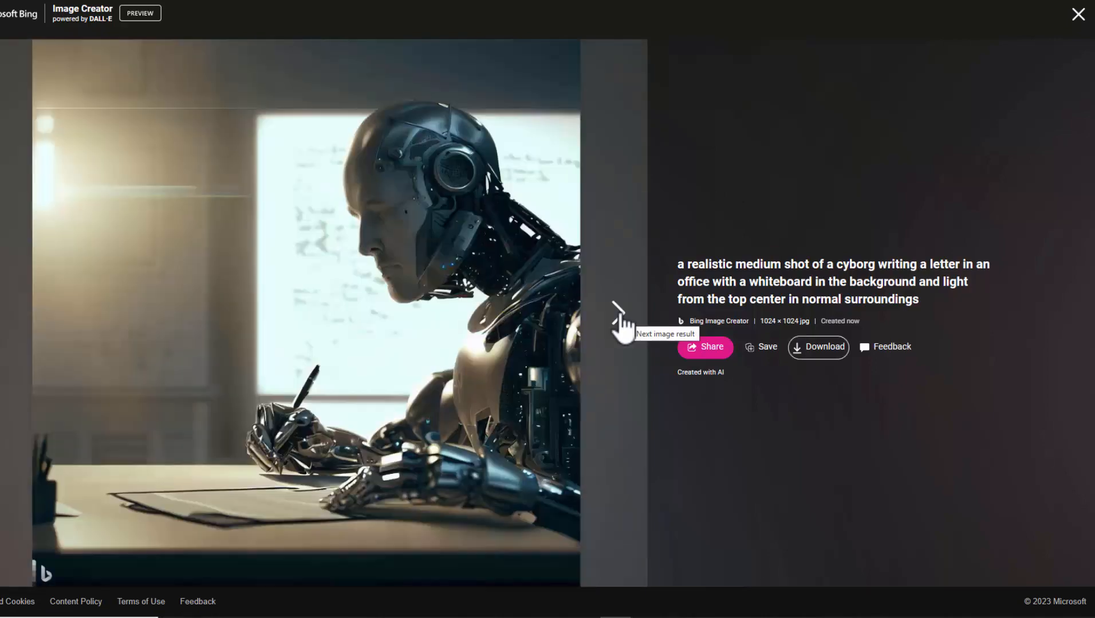
{"action": "left_click", "coordinate": [618, 317]}
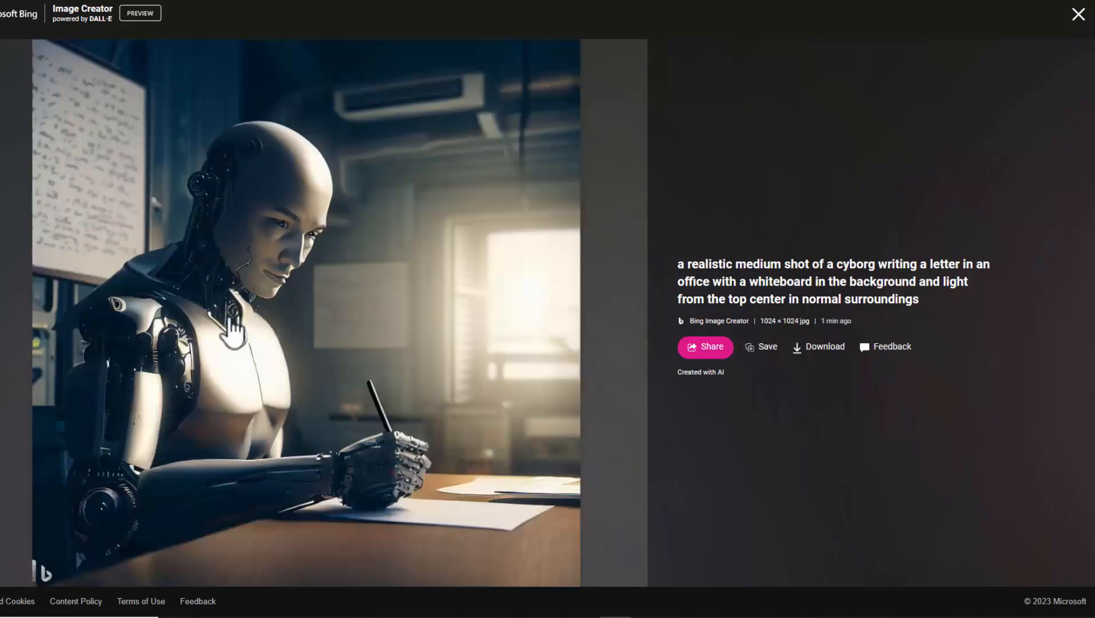
- Browse back through the other full-size images of the cyborg writing a letter
{"action": "left_click", "coordinate": [3, 331]}
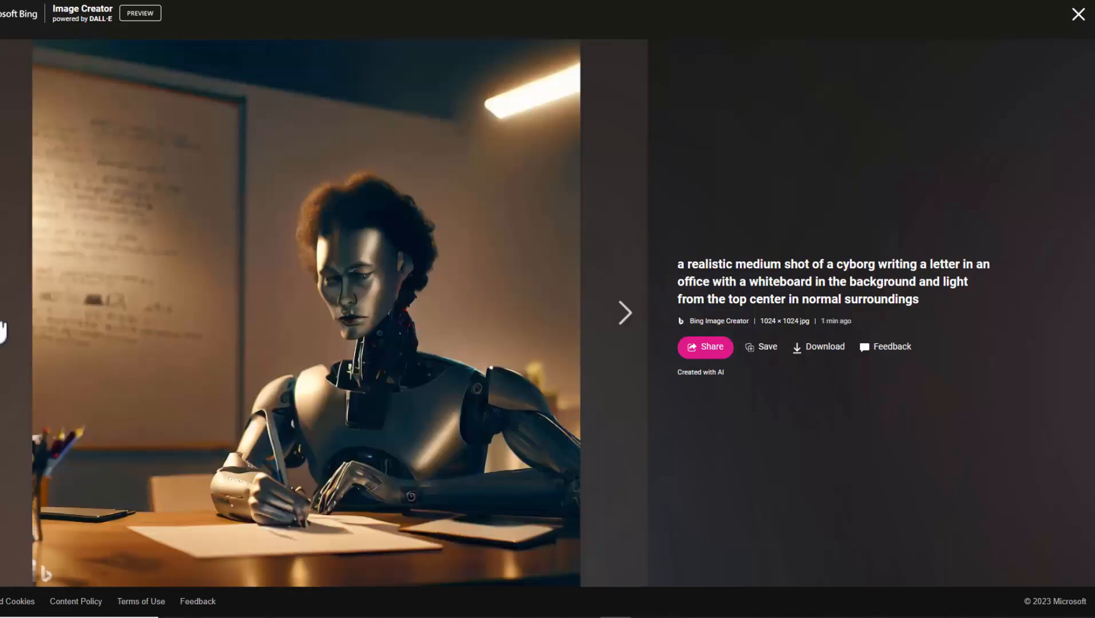
{"action": "left_click", "coordinate": [3, 331]}
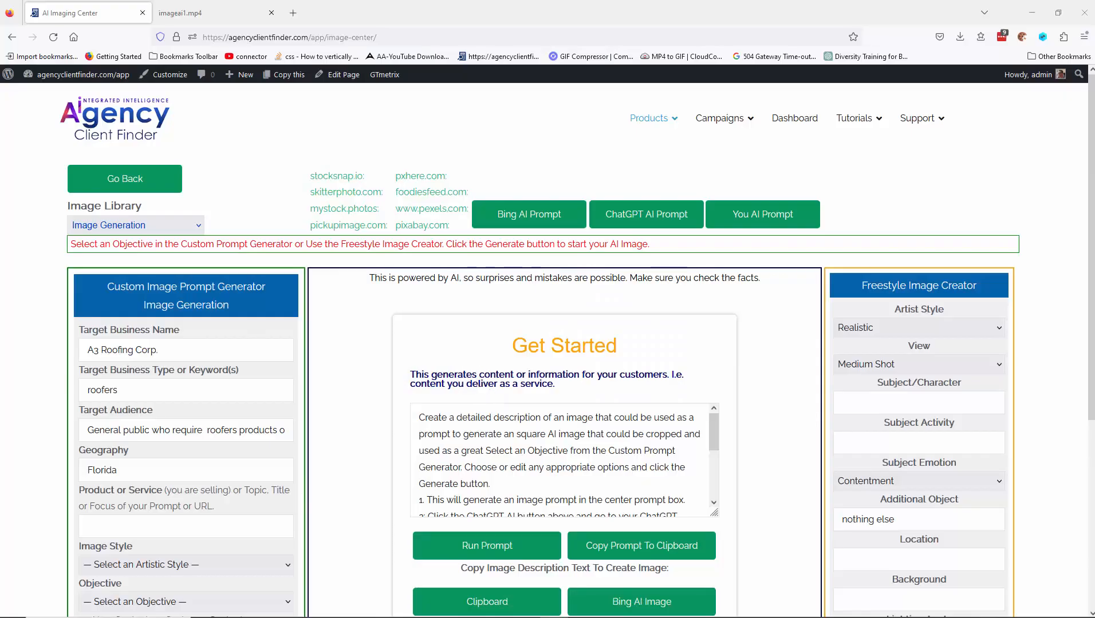
- Switch to the browser window with the earlier Bing AI chats, maximize it and open the call center operator chat
{"action": "left_click_drag", "start_coordinate": [1, 123], "coordinate": [793, 36]}
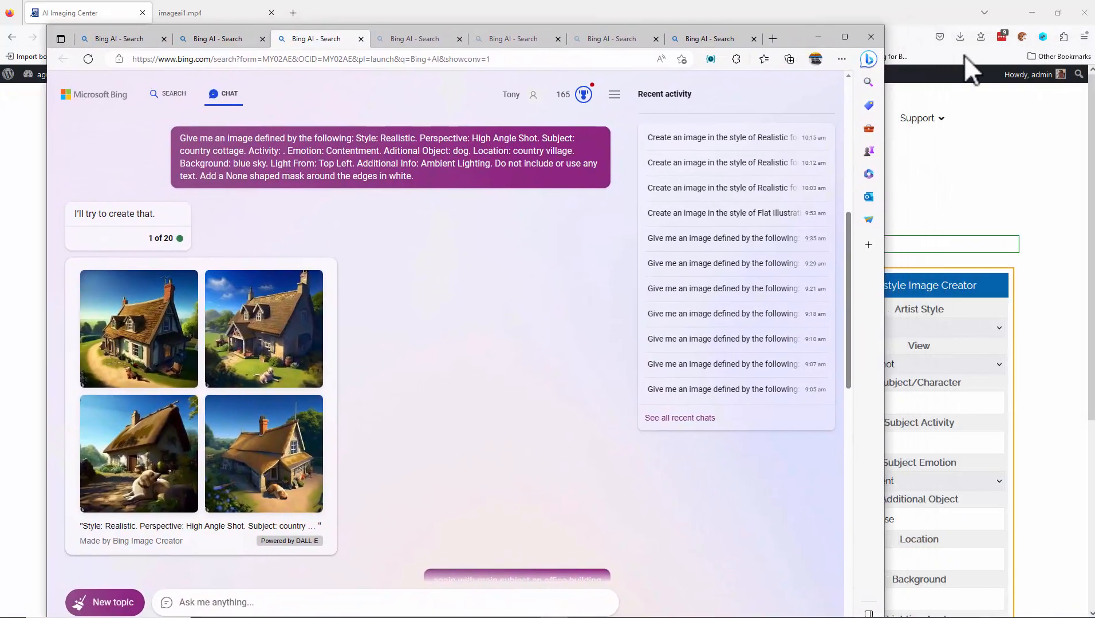
{"action": "left_click", "coordinate": [850, 36]}
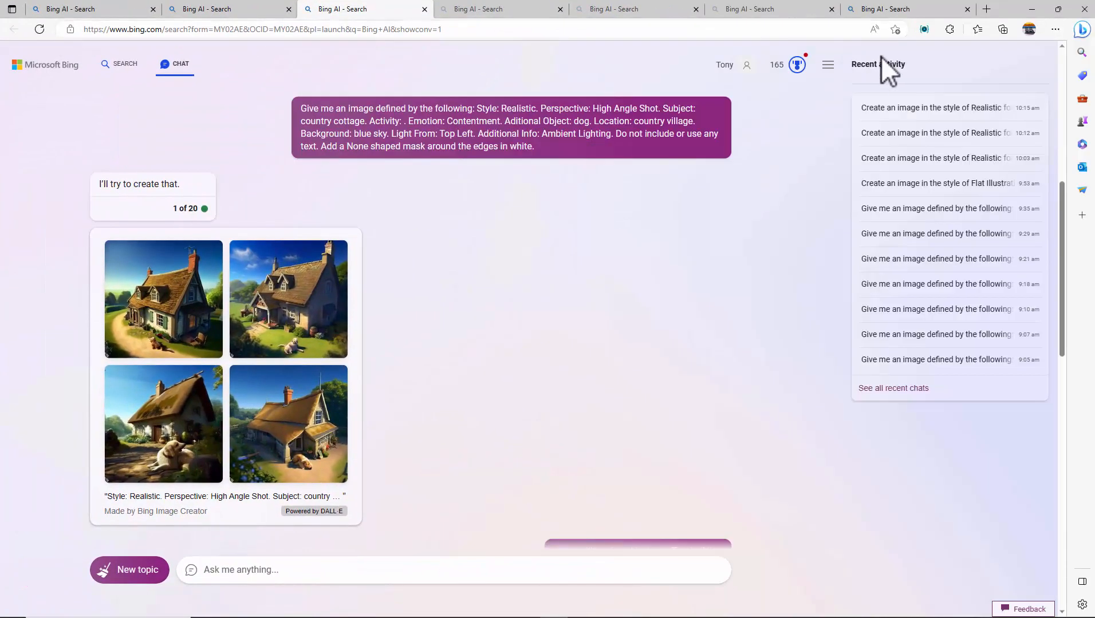
{"action": "left_click", "coordinate": [124, 11]}
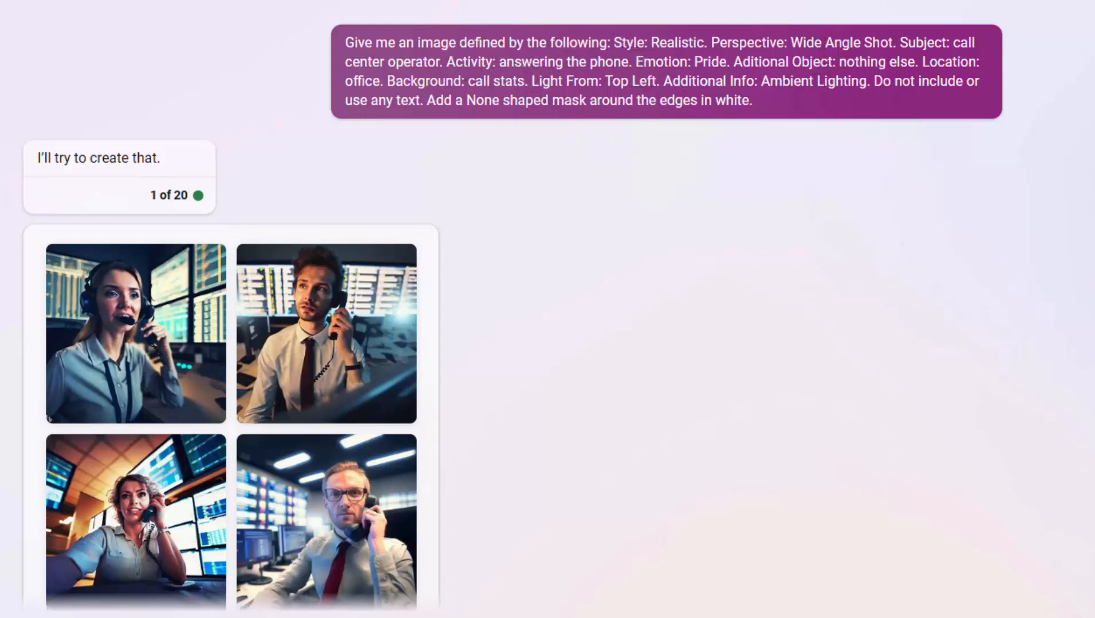
- View the realistic call center operator images at full size one after another, then return to the chat
{"action": "mouse_move", "coordinate": [285, 300]}
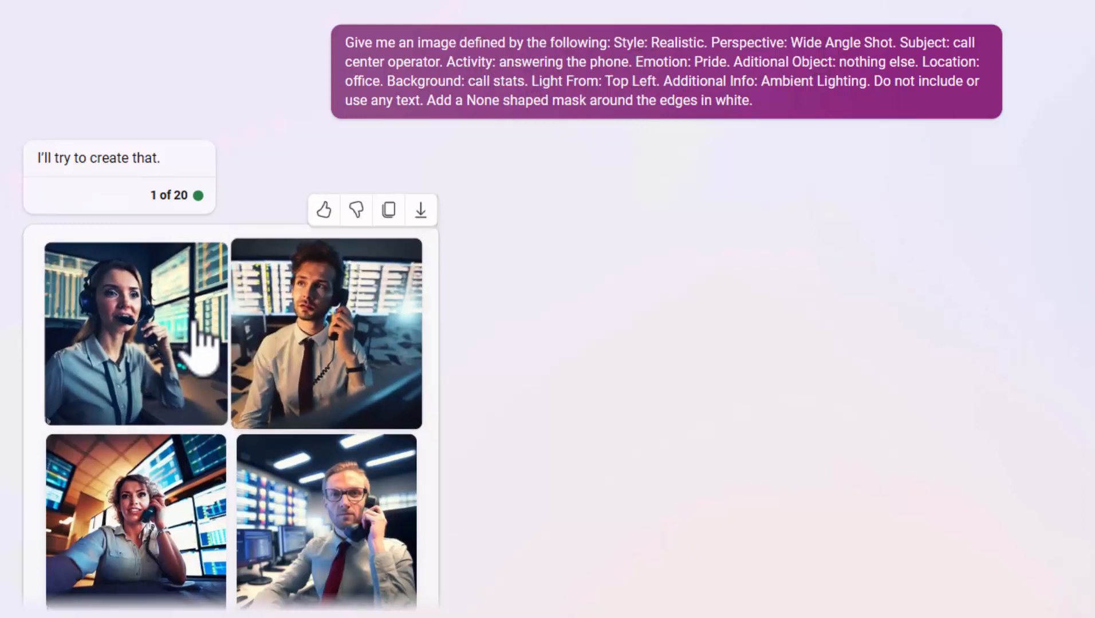
{"action": "scroll", "coordinate": [673, 323], "scroll_direction": "down", "scroll_amount": 3}
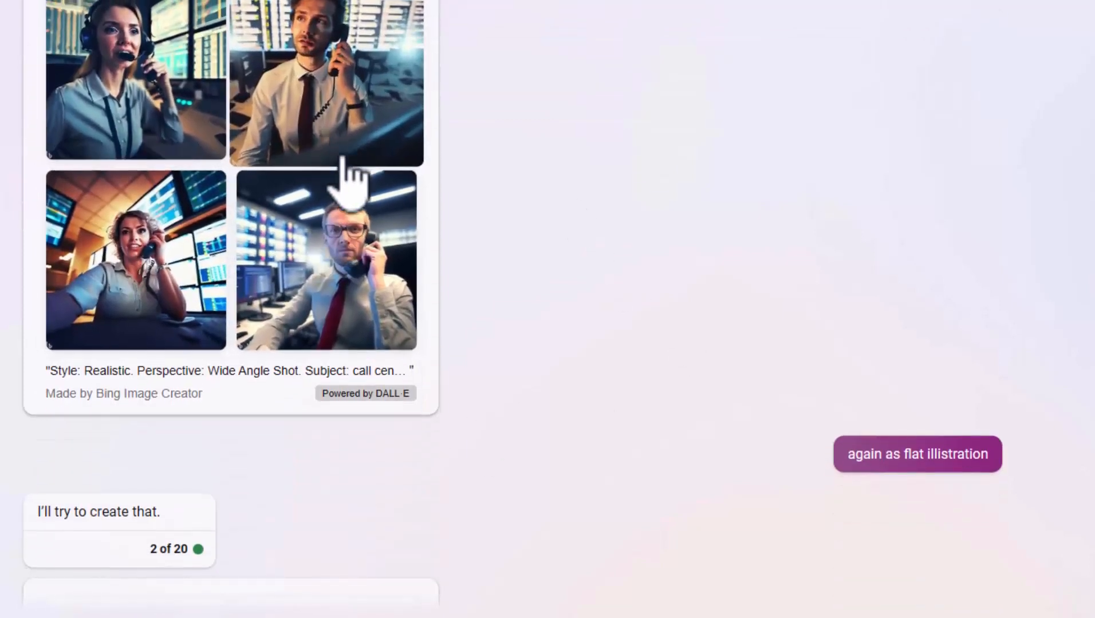
{"action": "scroll", "coordinate": [346, 157], "scroll_direction": "up", "scroll_amount": 2}
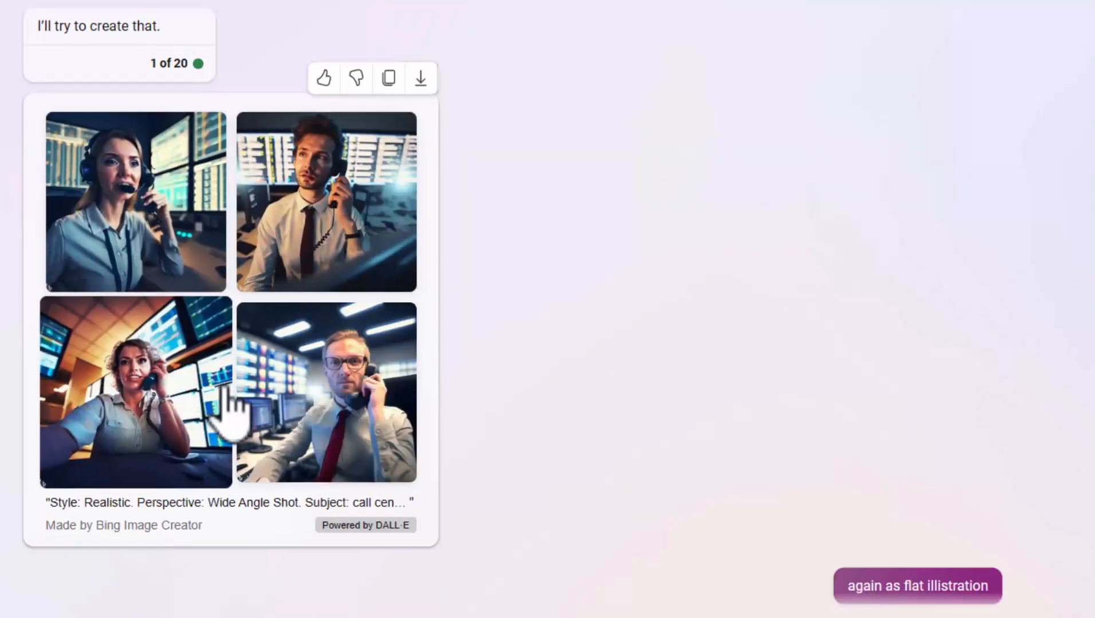
{"action": "left_click", "coordinate": [166, 205]}
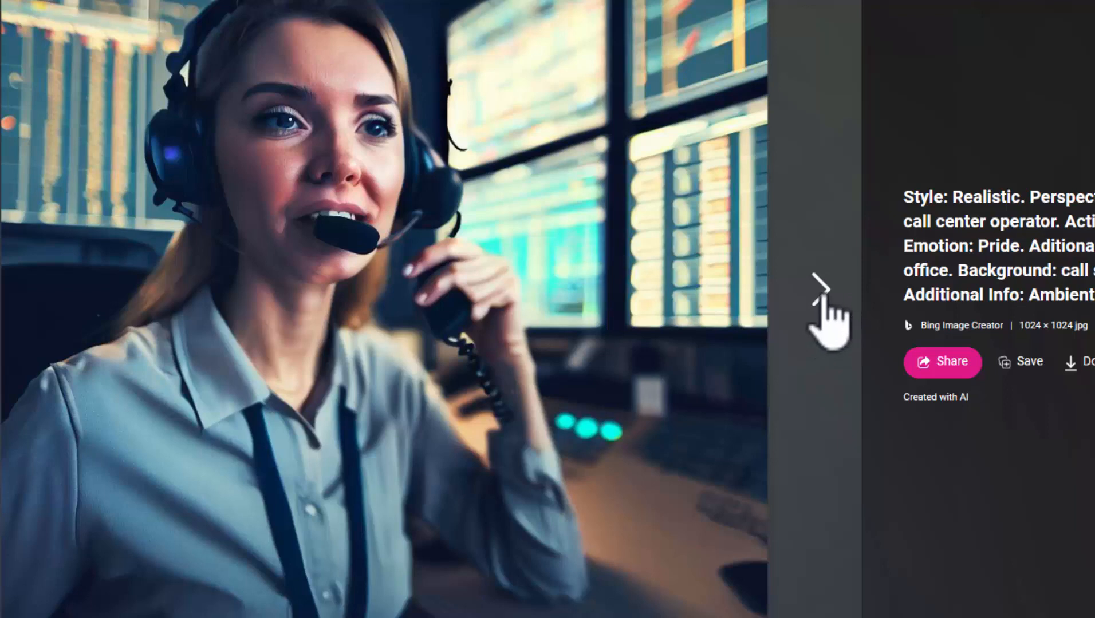
{"action": "left_click", "coordinate": [824, 298]}
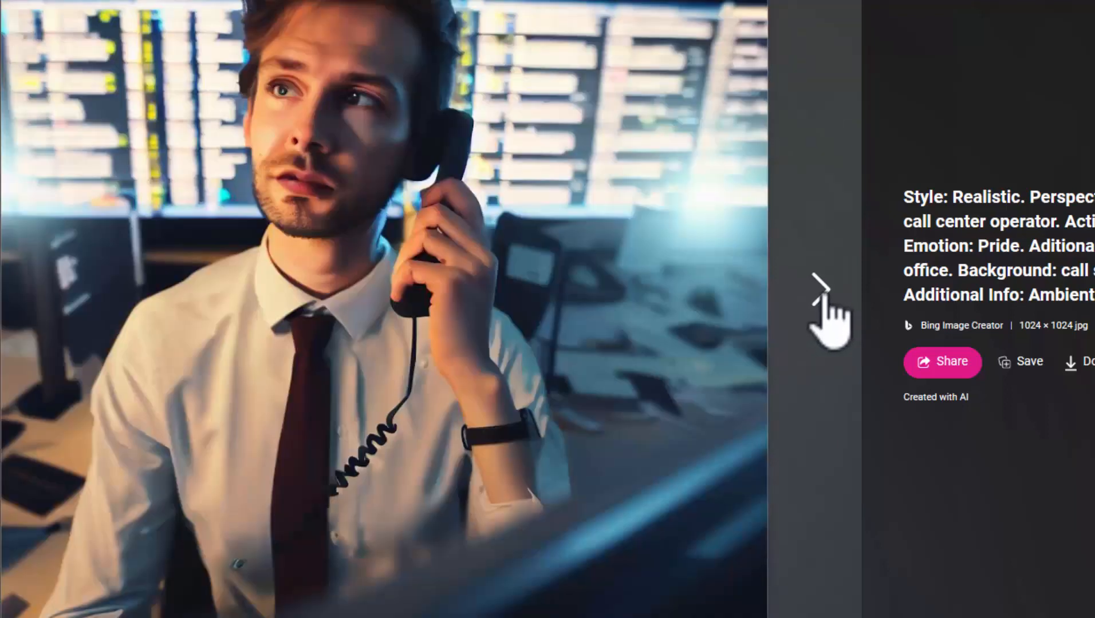
{"action": "left_click", "coordinate": [823, 298]}
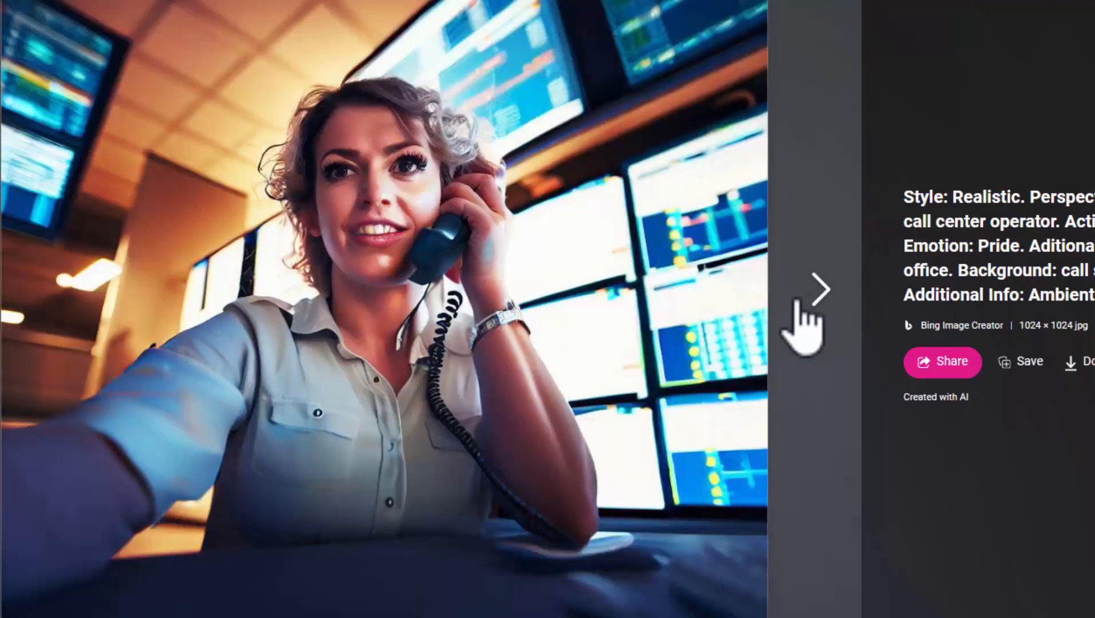
{"action": "left_click", "coordinate": [836, 302]}
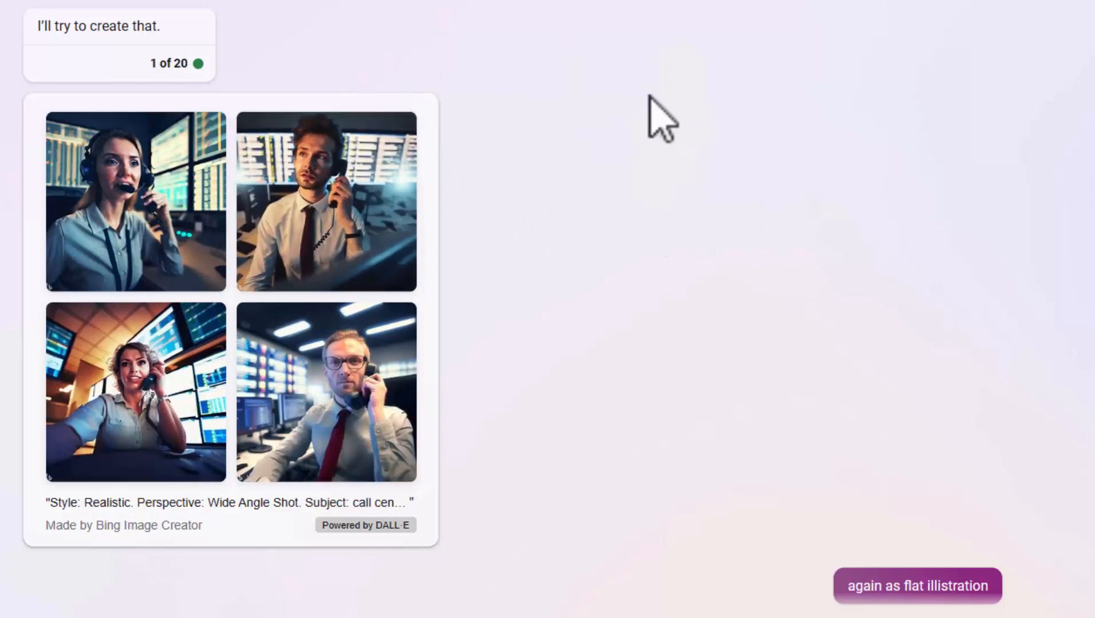
- Compare the wide angle shot prompt for the call center operator with its four realistic images
{"action": "scroll", "coordinate": [655, 114], "scroll_direction": "up", "scroll_amount": 2}
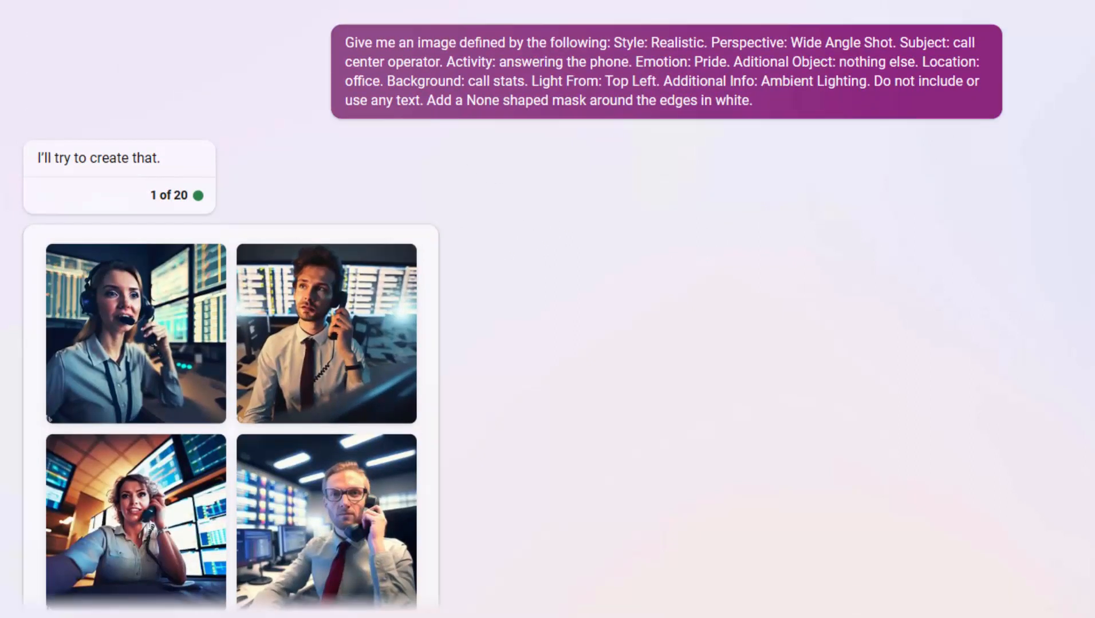
{"action": "scroll", "coordinate": [547, 309], "scroll_direction": "down", "scroll_amount": 2}
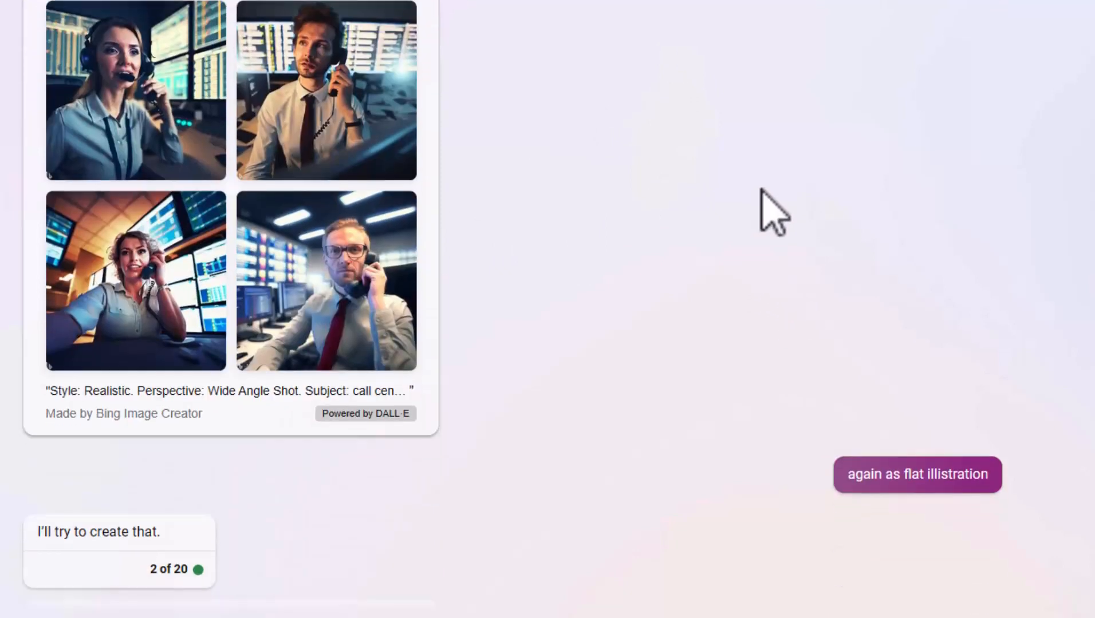
{"action": "scroll", "coordinate": [761, 190], "scroll_direction": "up", "scroll_amount": 3}
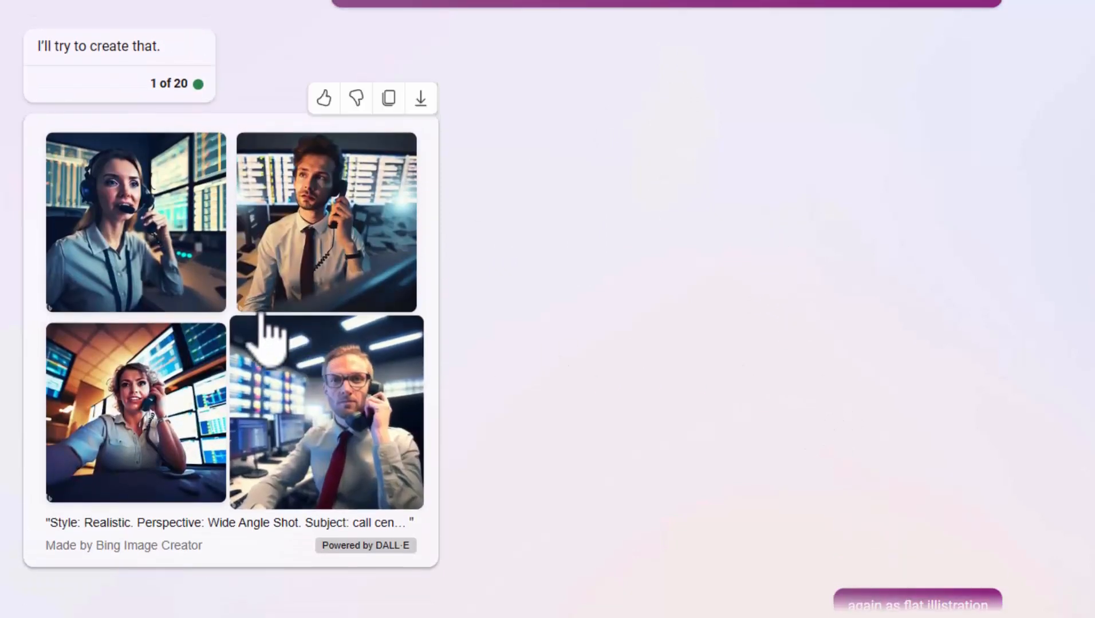
- Examine the flat illustration, hand drawn illustration and circle-shaped mask variations of the call center operator image
{"action": "scroll", "coordinate": [665, 256], "scroll_direction": "down", "scroll_amount": 3}
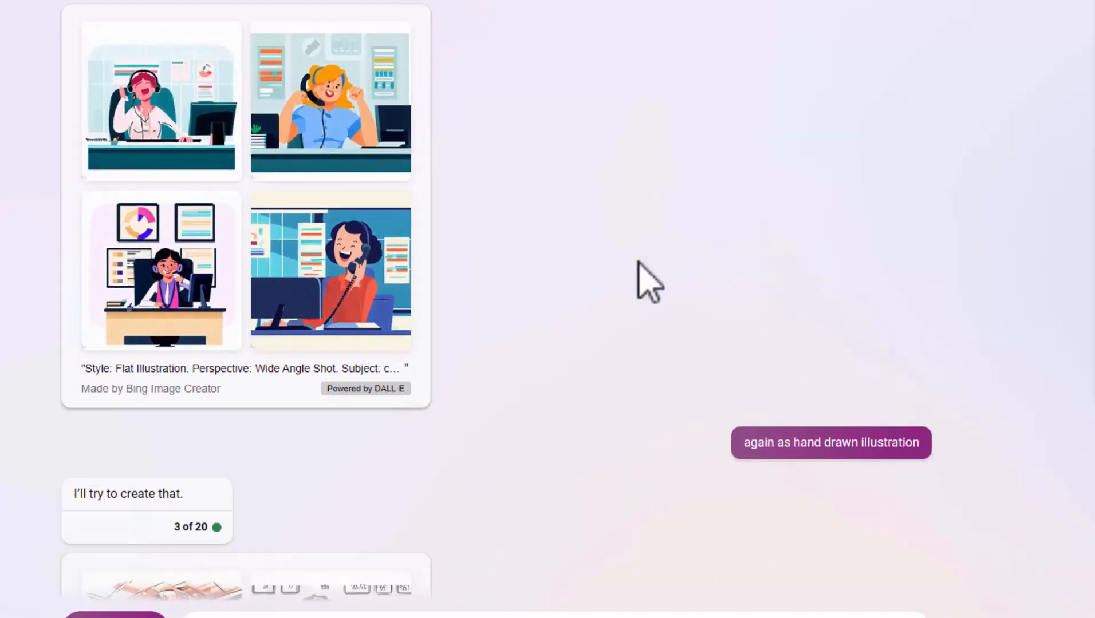
{"action": "scroll", "coordinate": [679, 176], "scroll_direction": "down", "scroll_amount": 10}
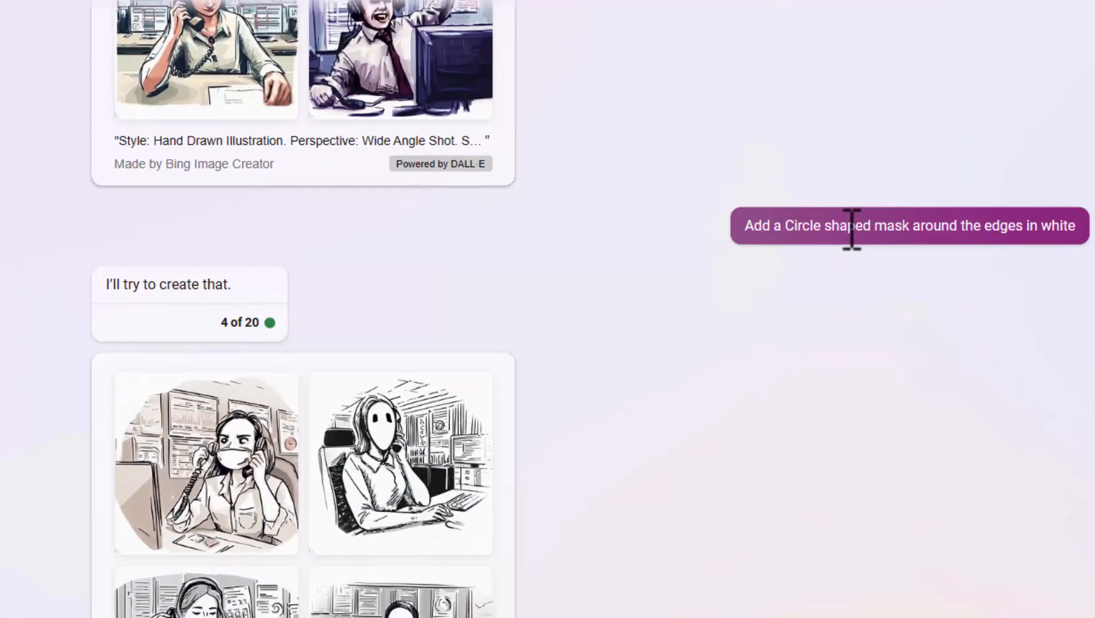
{"action": "scroll", "coordinate": [788, 284], "scroll_direction": "down", "scroll_amount": 3}
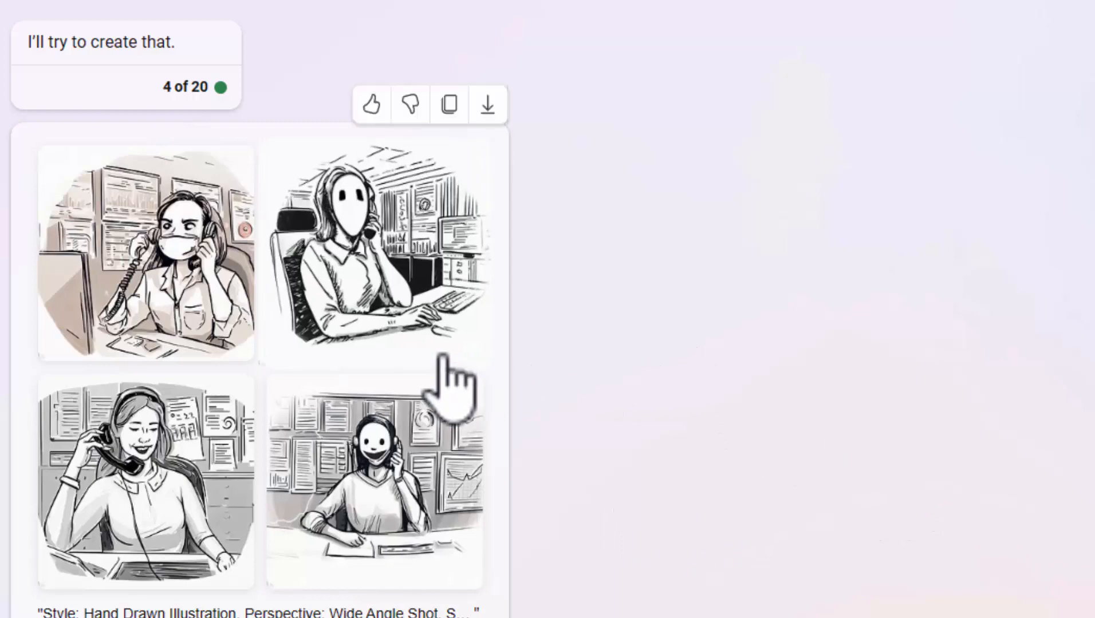
{"action": "scroll", "coordinate": [627, 424], "scroll_direction": "up", "scroll_amount": 1}
{"action": "scroll", "coordinate": [612, 396], "scroll_direction": "up", "scroll_amount": 15}
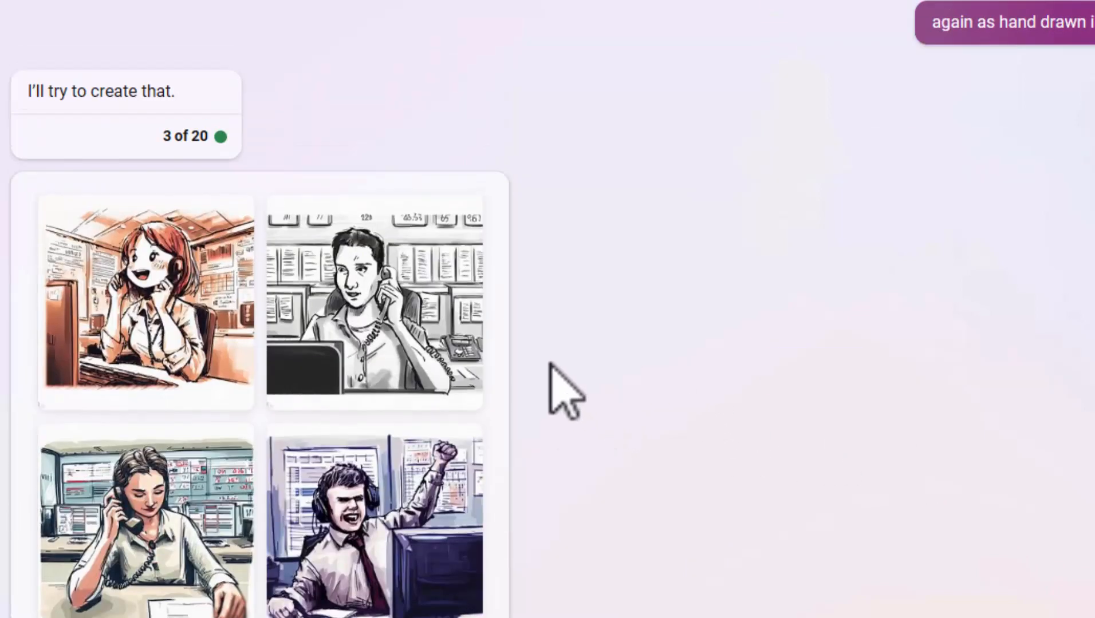
{"action": "scroll", "coordinate": [189, 46], "scroll_direction": "down", "scroll_amount": 11}
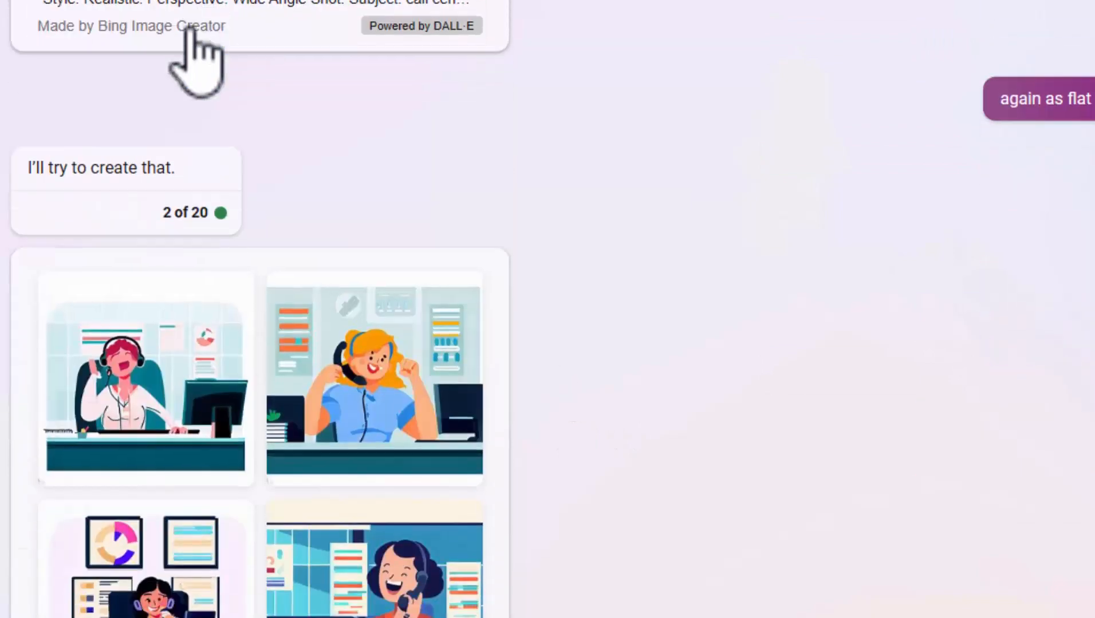
{"action": "scroll", "coordinate": [343, 138], "scroll_direction": "down", "scroll_amount": 3}
{"action": "scroll", "coordinate": [574, 171], "scroll_direction": "down", "scroll_amount": 16}
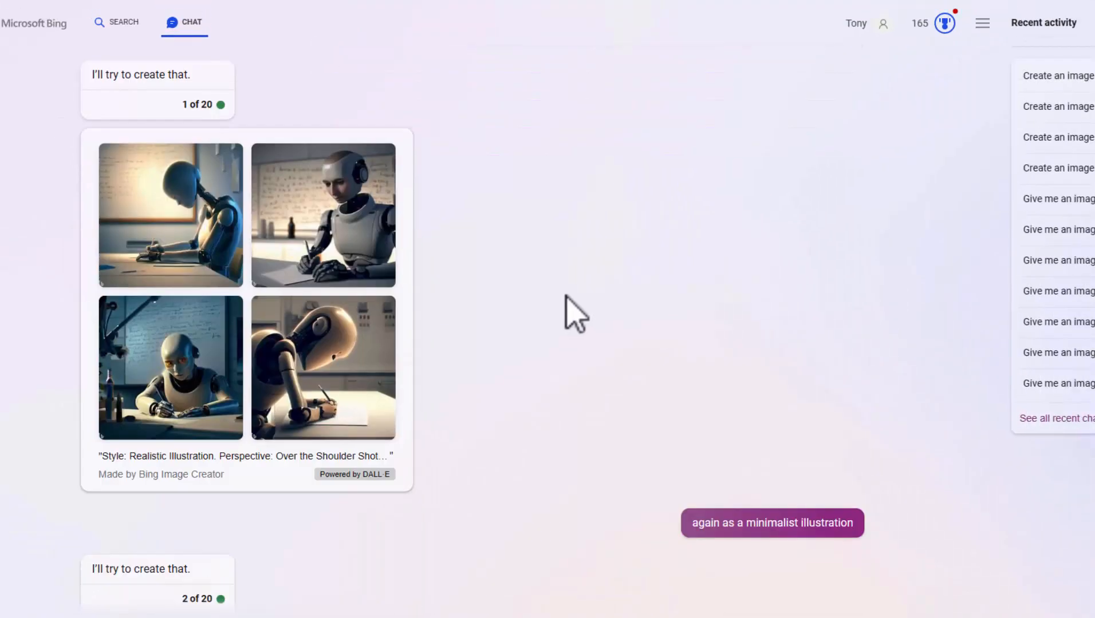
- Read the over-the-shoulder prompt of an AI robot writing a letter and view its realistic illustration images at full size
{"action": "scroll", "coordinate": [565, 295], "scroll_direction": "up", "scroll_amount": 1}
{"action": "scroll", "coordinate": [574, 312], "scroll_direction": "up", "scroll_amount": 3}
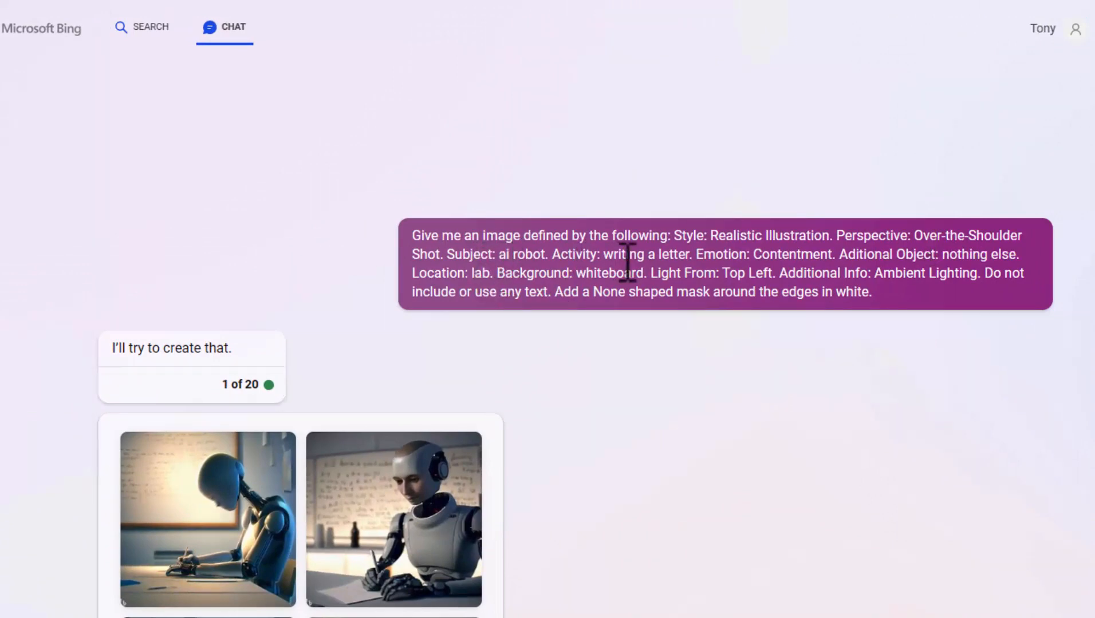
{"action": "scroll", "coordinate": [985, 320], "scroll_direction": "down", "scroll_amount": 2}
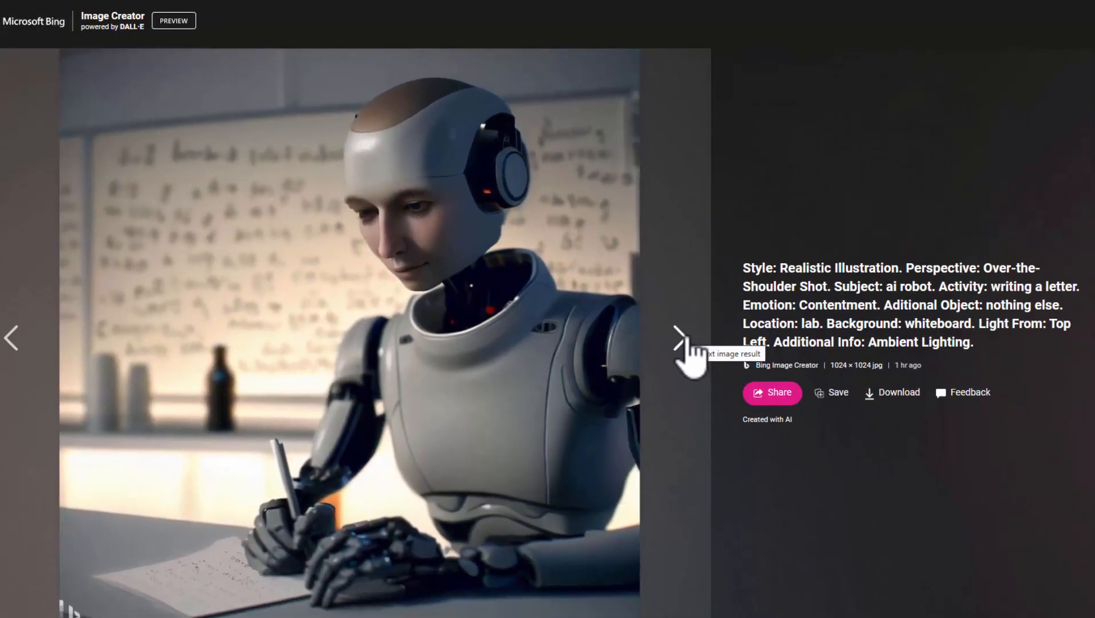
{"action": "left_click", "coordinate": [679, 333]}
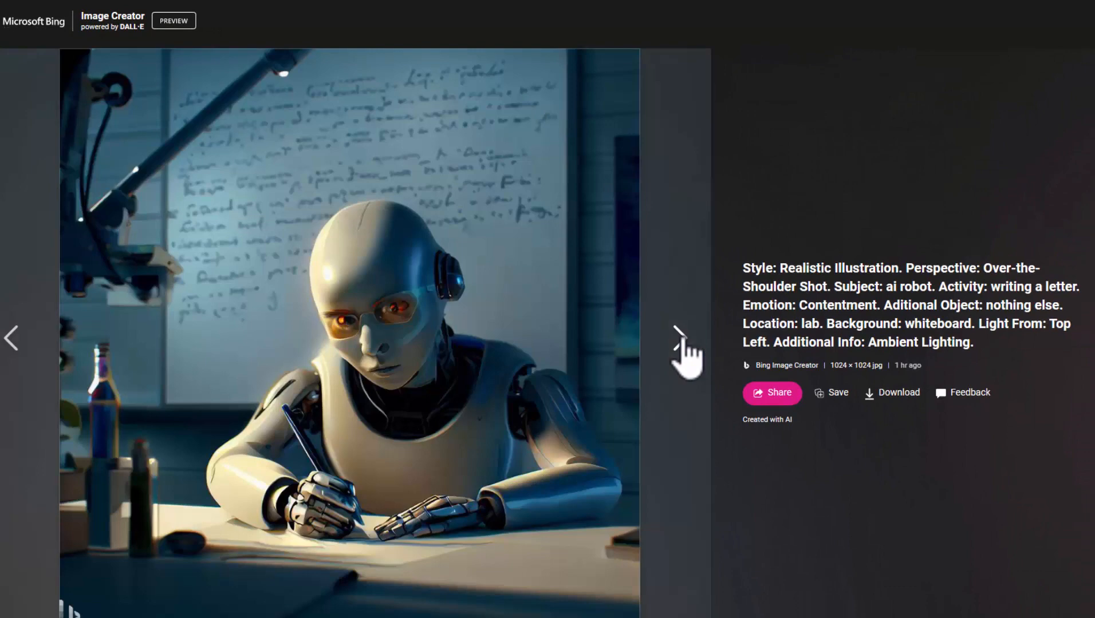
{"action": "left_click", "coordinate": [682, 339]}
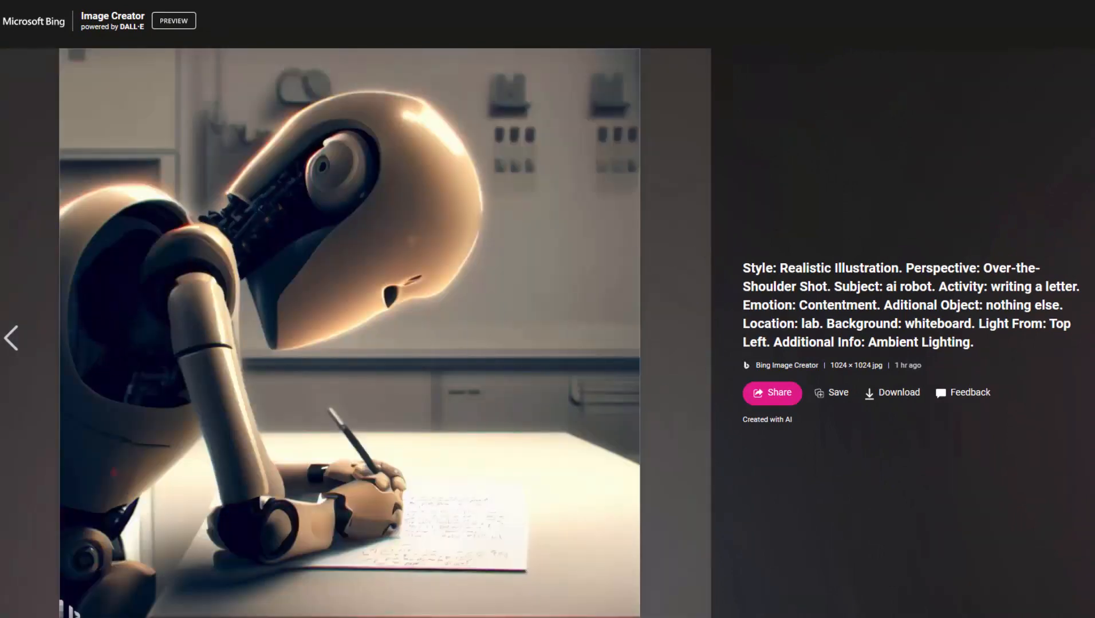
{"action": "key", "text": "ctrl+w"}
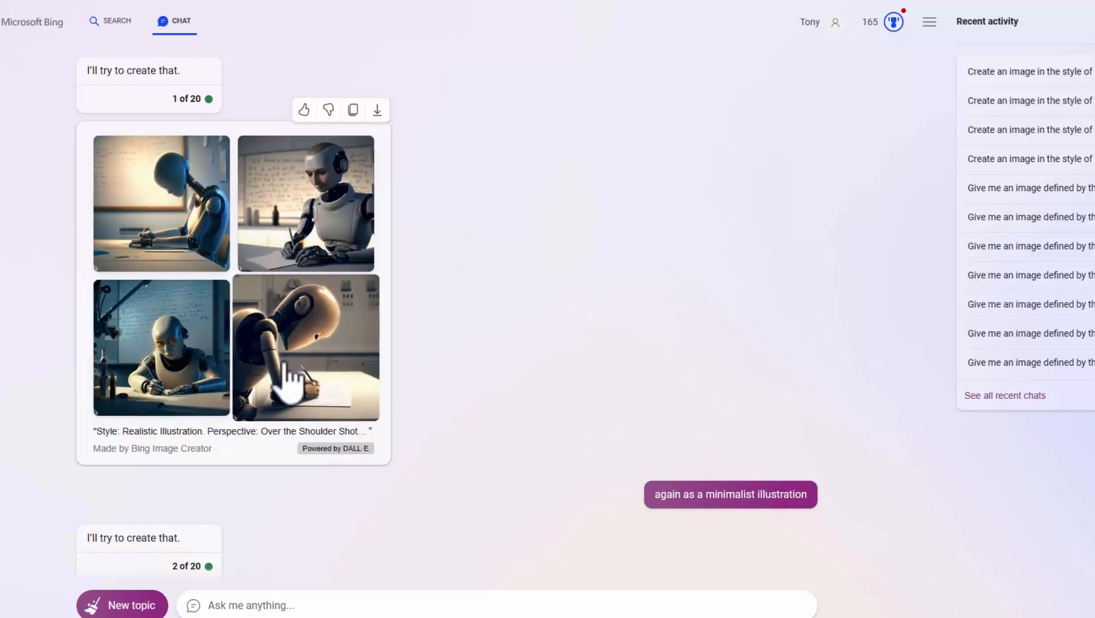
- Examine the minimalist illustration, pop art and photorealism variations of the robot writing a letter
{"action": "scroll", "coordinate": [493, 281], "scroll_direction": "down", "scroll_amount": 2}
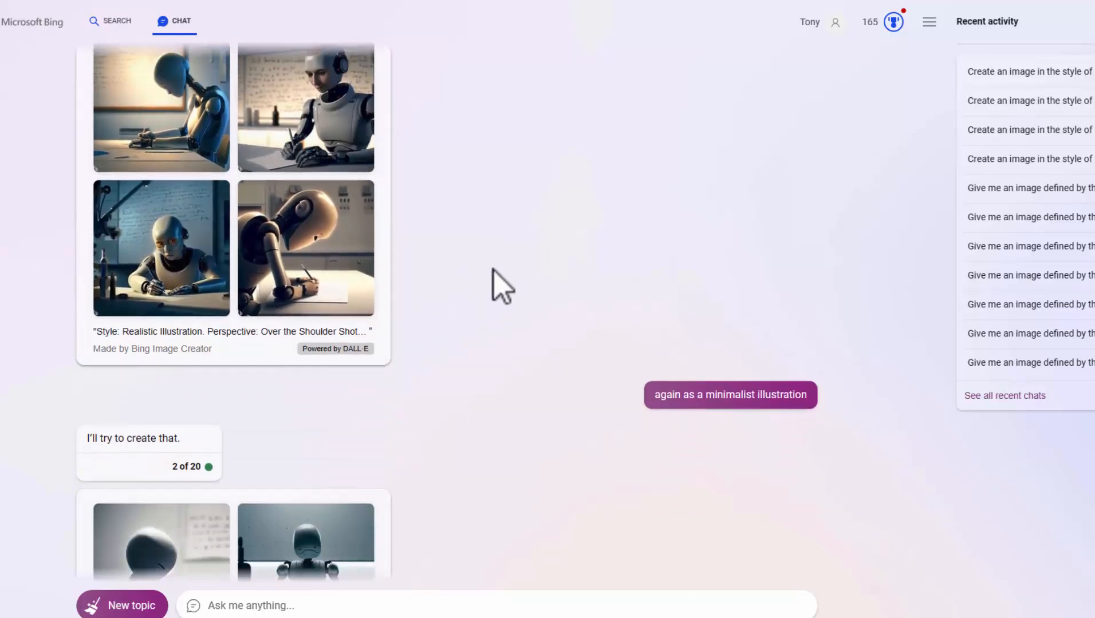
{"action": "scroll", "coordinate": [502, 286], "scroll_direction": "up", "scroll_amount": 2}
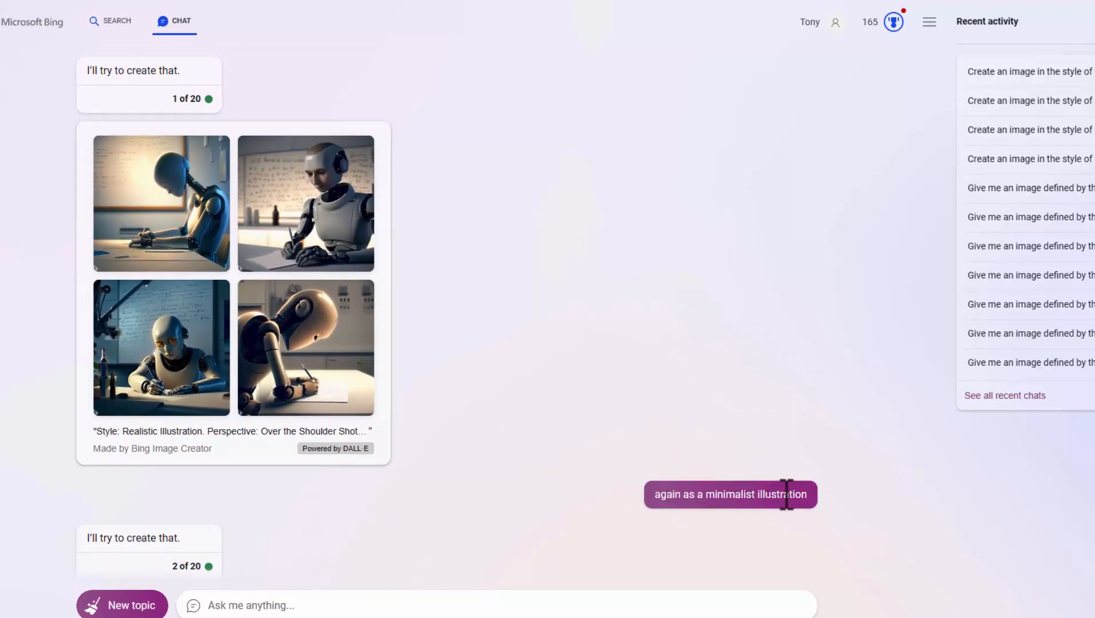
{"action": "scroll", "coordinate": [702, 353], "scroll_direction": "down", "scroll_amount": 7}
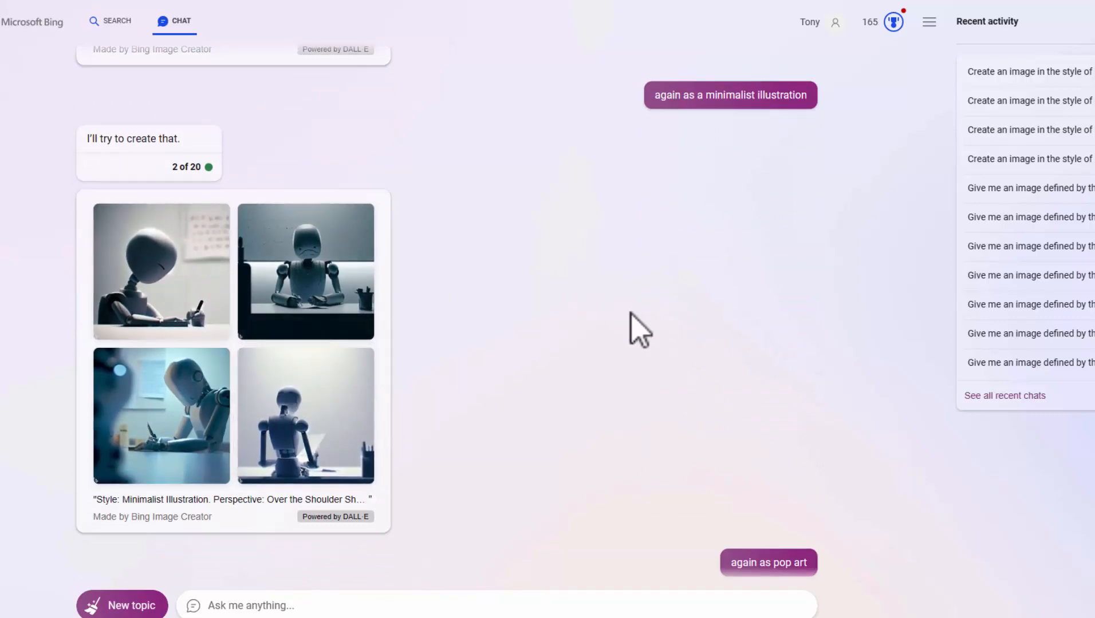
{"action": "scroll", "coordinate": [605, 318], "scroll_direction": "down", "scroll_amount": 8}
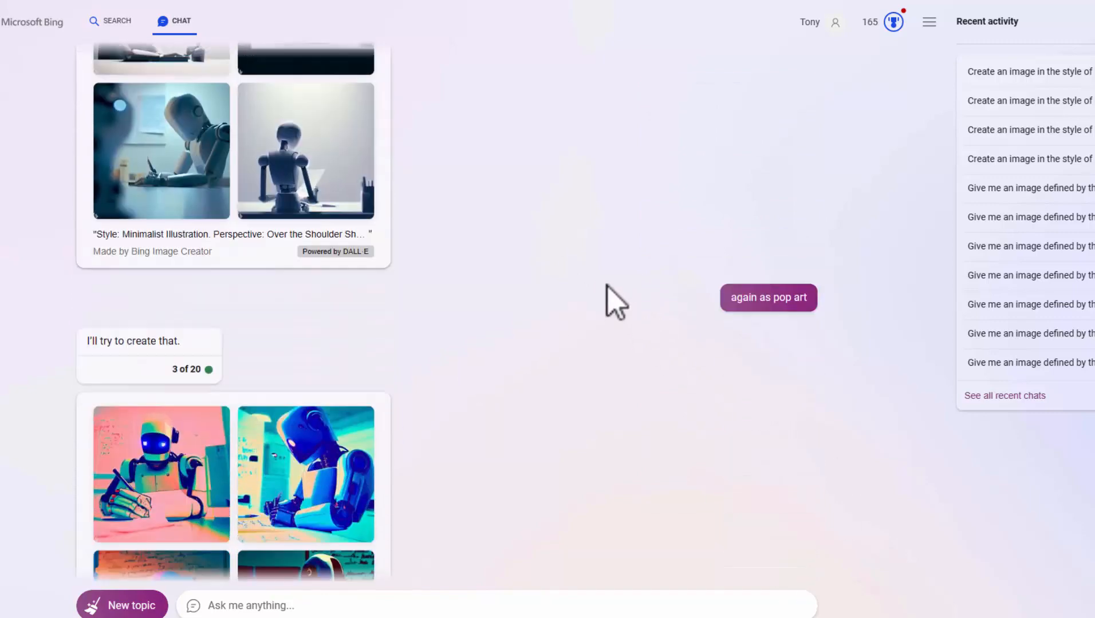
{"action": "scroll", "coordinate": [594, 277], "scroll_direction": "down", "scroll_amount": 2}
{"action": "scroll", "coordinate": [484, 255], "scroll_direction": "up", "scroll_amount": 2}
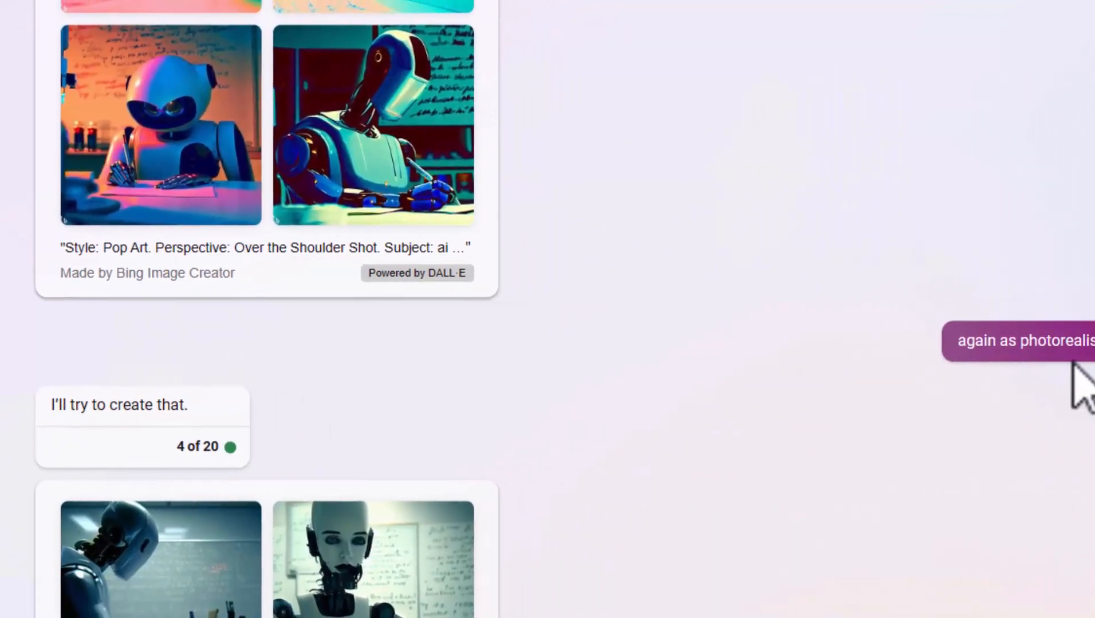
{"action": "scroll", "coordinate": [801, 259], "scroll_direction": "down", "scroll_amount": 4}
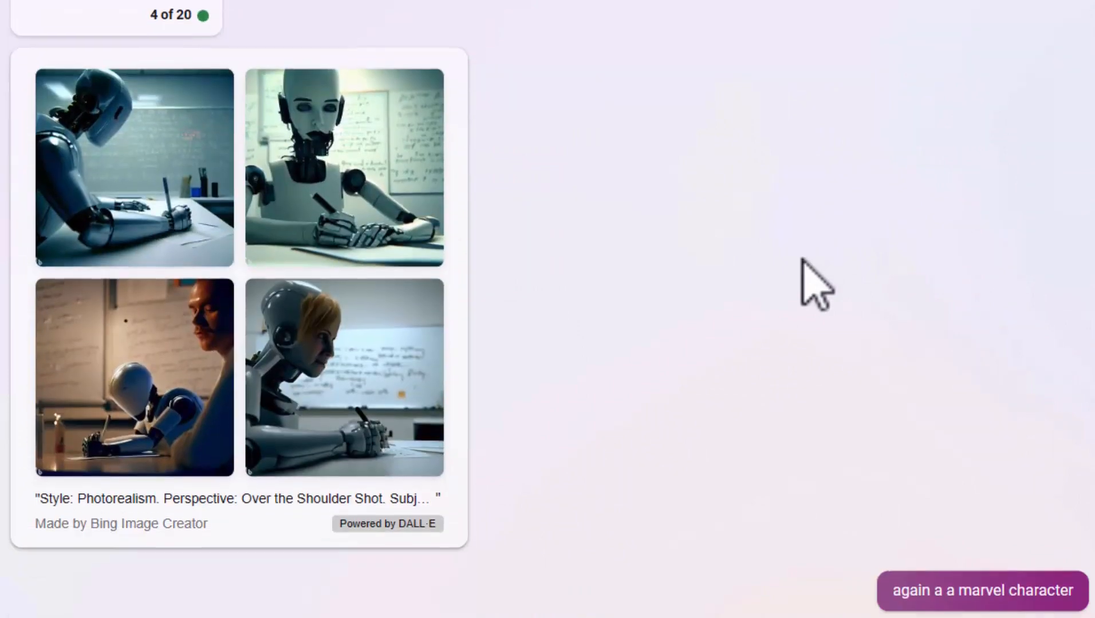
{"action": "scroll", "coordinate": [802, 259], "scroll_direction": "up", "scroll_amount": 3}
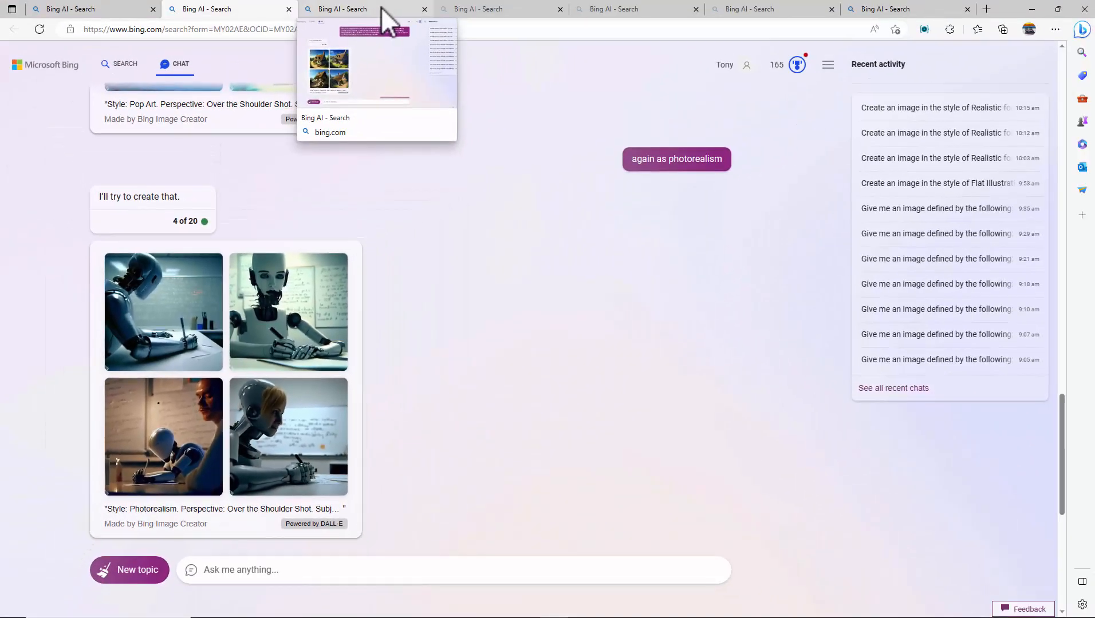
- Open the country cottage chat and browse its high angle shot images with the dog at full size
{"action": "left_click", "coordinate": [381, 7]}
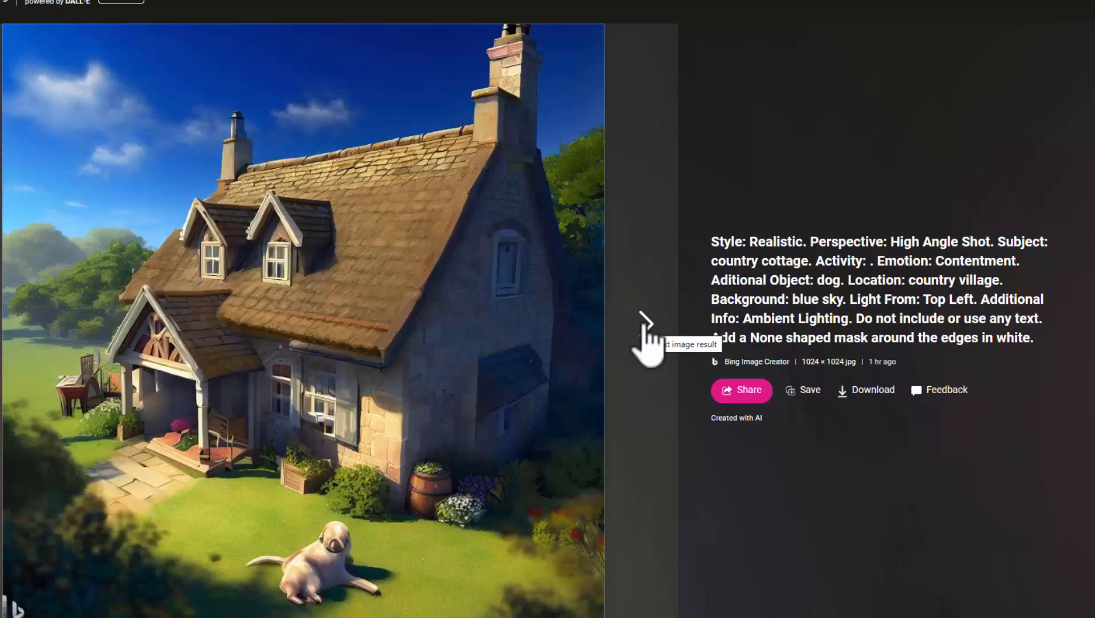
{"action": "left_click", "coordinate": [645, 325]}
{"action": "left_click", "coordinate": [644, 327]}
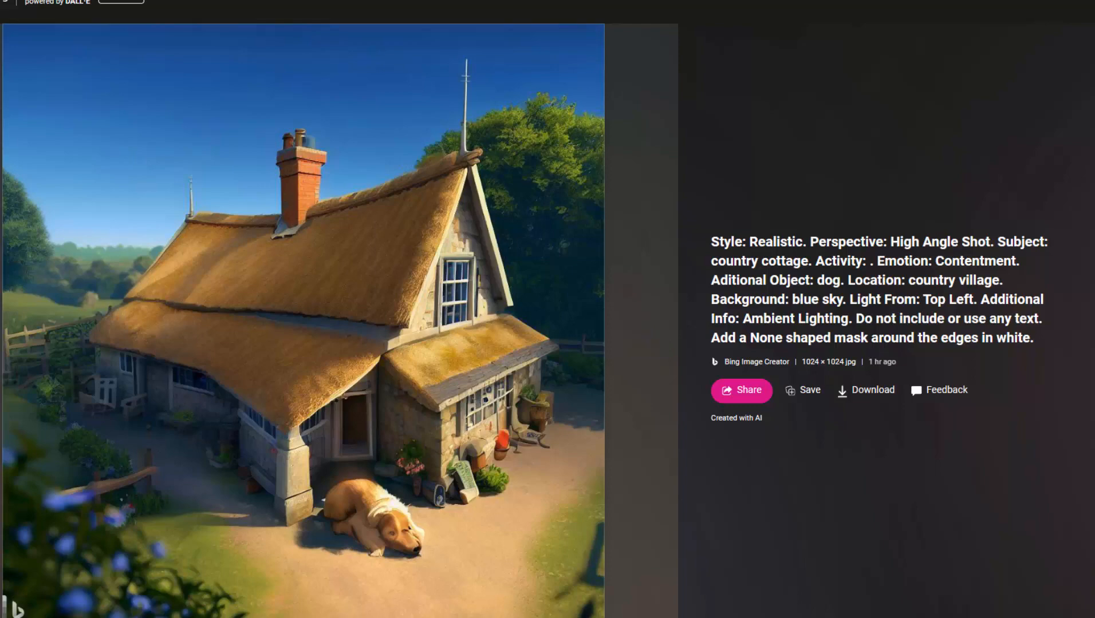
- View the next country cottage image with the dog at full size and close the image viewer
{"action": "left_click", "coordinate": [645, 326]}
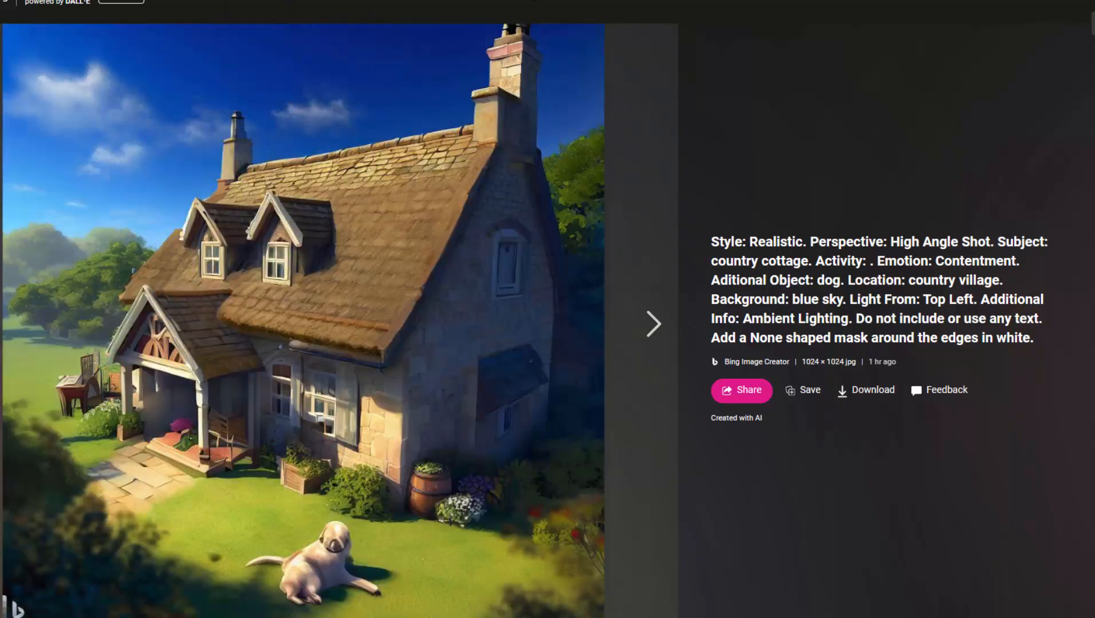
{"action": "left_click", "coordinate": [1093, 23]}
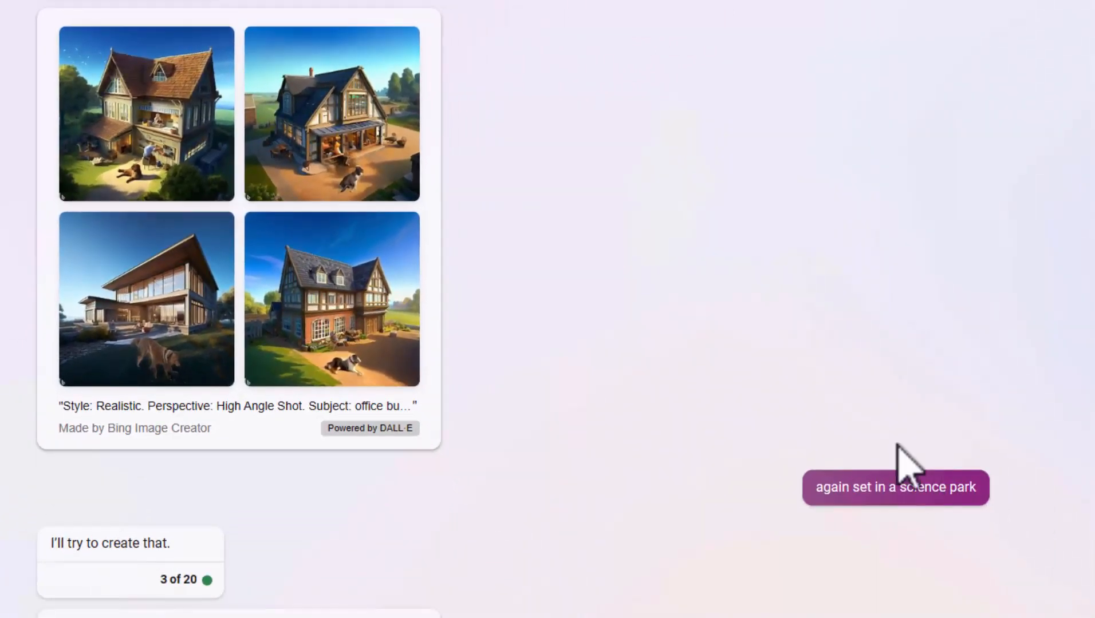
- Browse the high angle shot images of the office building in a science park at full size and close the viewer
{"action": "scroll", "coordinate": [611, 247], "scroll_direction": "down", "scroll_amount": 8}
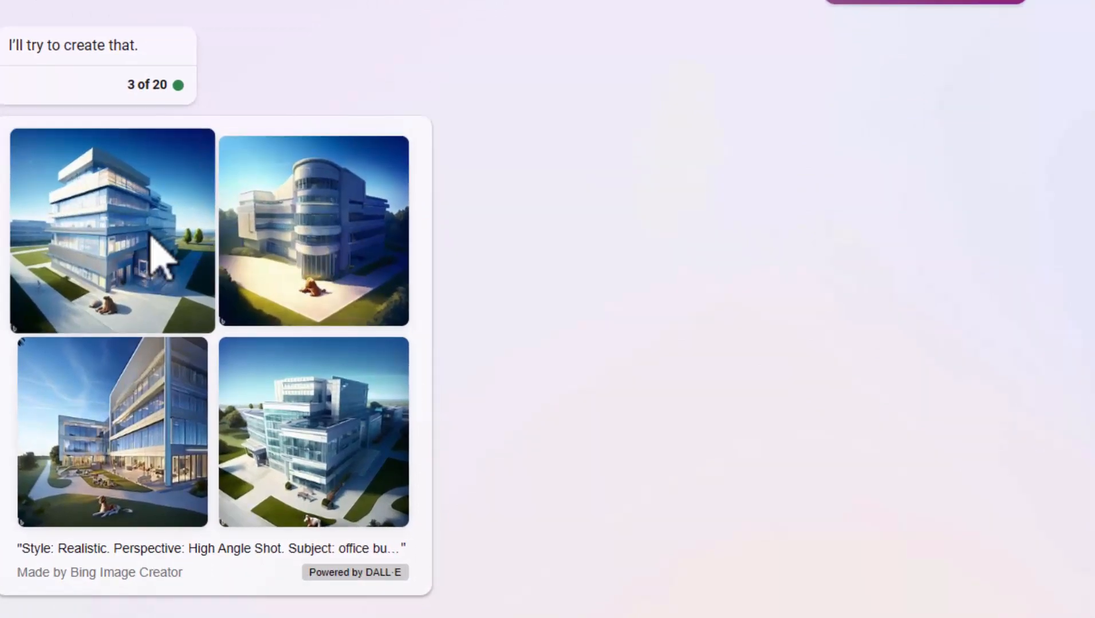
{"action": "left_click", "coordinate": [151, 236]}
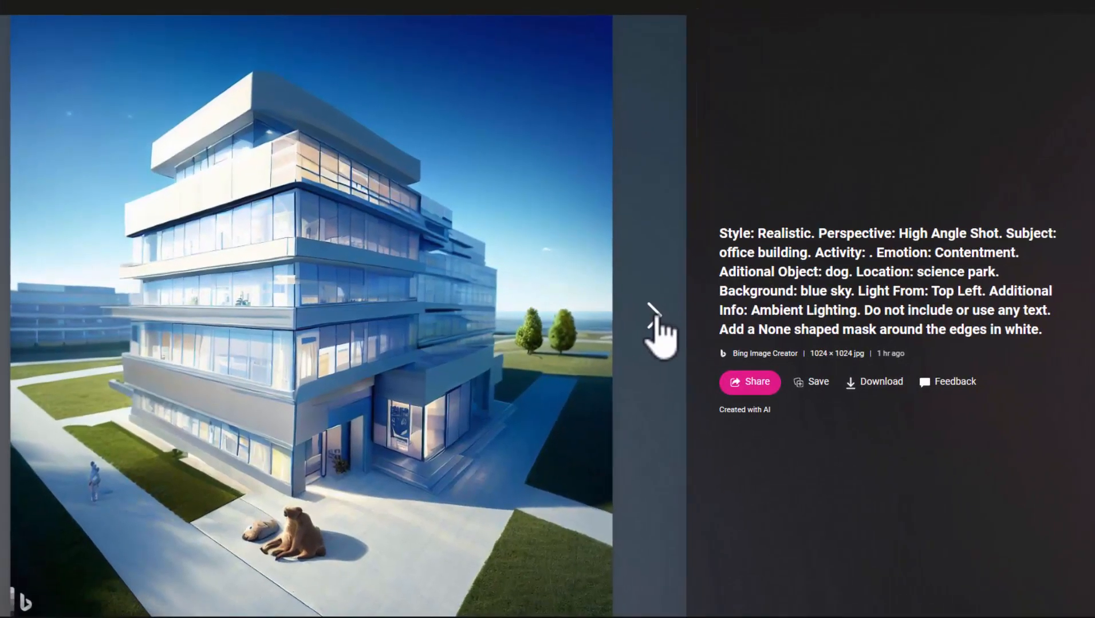
{"action": "left_click", "coordinate": [656, 322]}
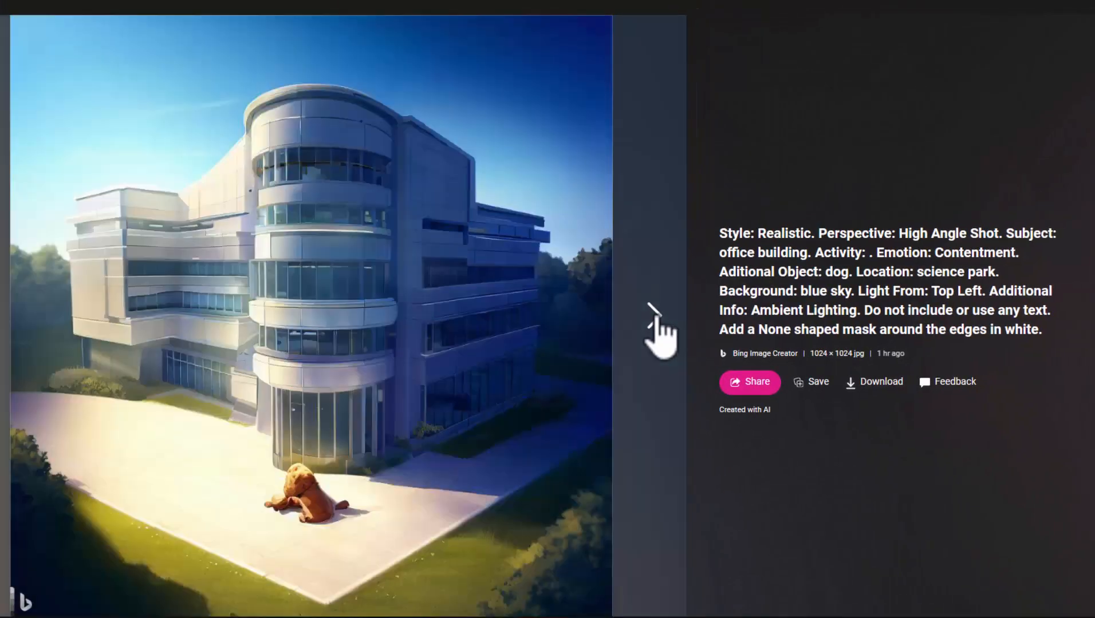
{"action": "left_click", "coordinate": [657, 322]}
{"action": "left_click", "coordinate": [657, 321]}
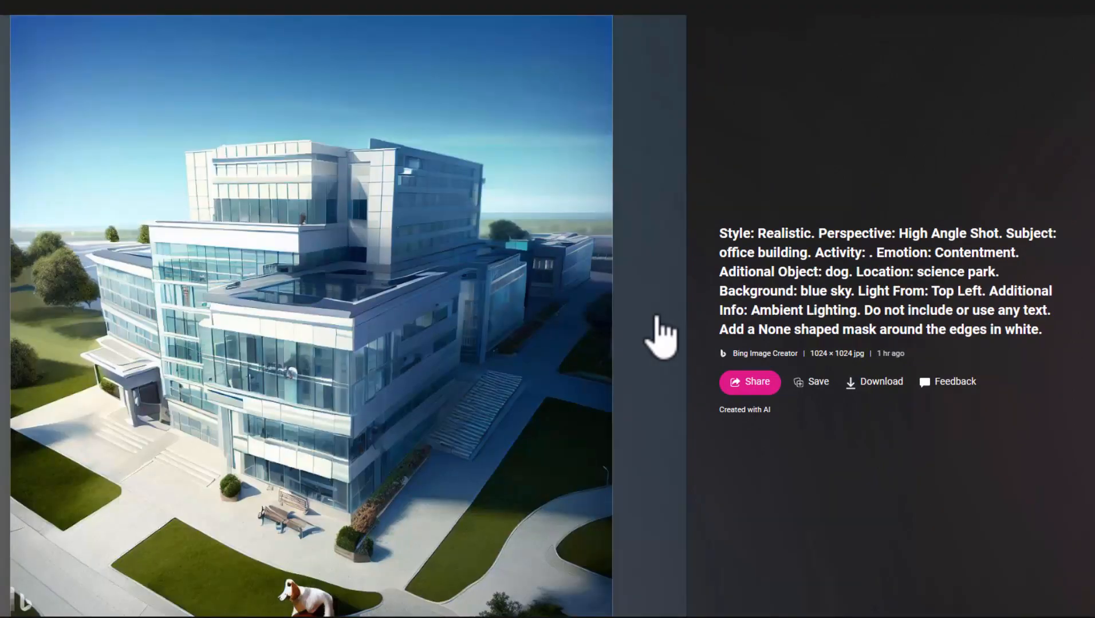
{"action": "key", "text": "Escape"}
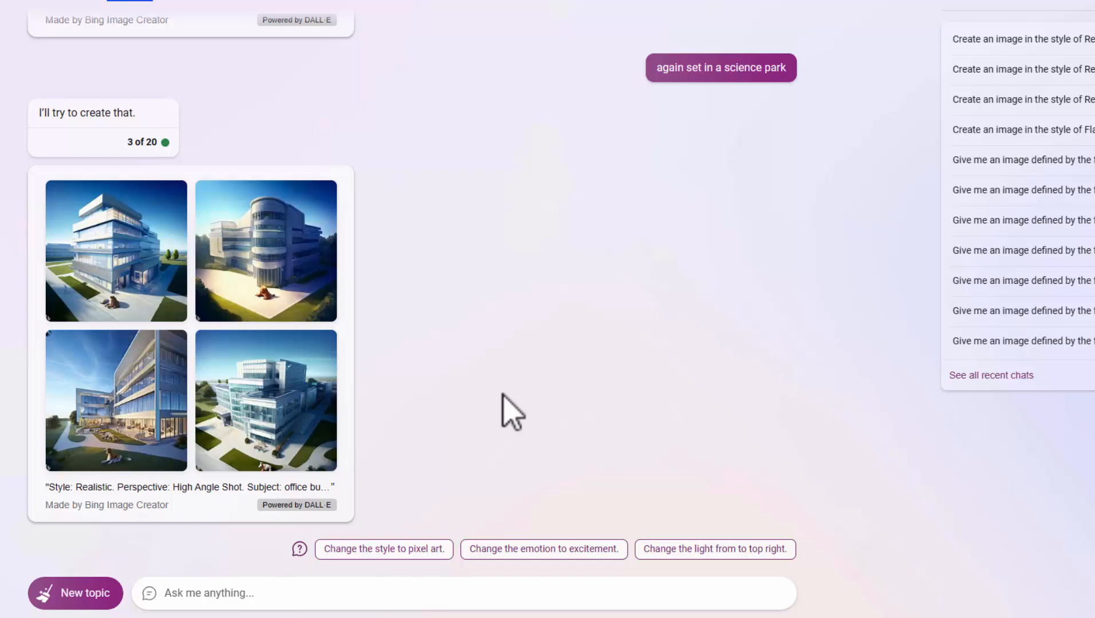
- Review the chat again from the original country cottage prompt through its office building variations
{"action": "scroll", "coordinate": [367, 378], "scroll_direction": "up", "scroll_amount": 15}
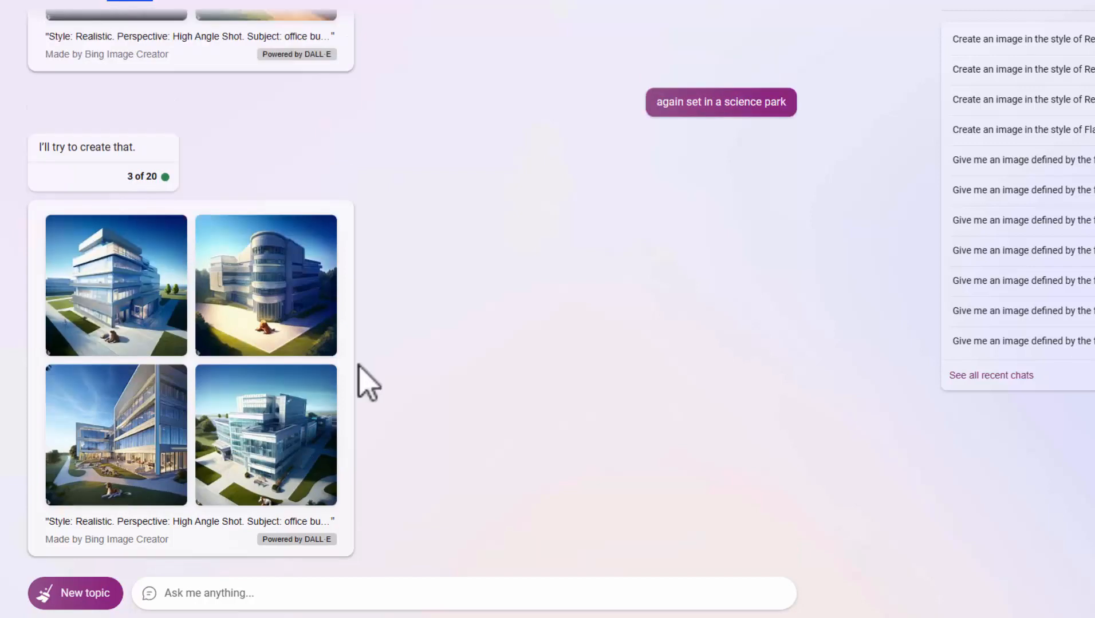
{"action": "scroll", "coordinate": [415, 349], "scroll_direction": "up", "scroll_amount": 3}
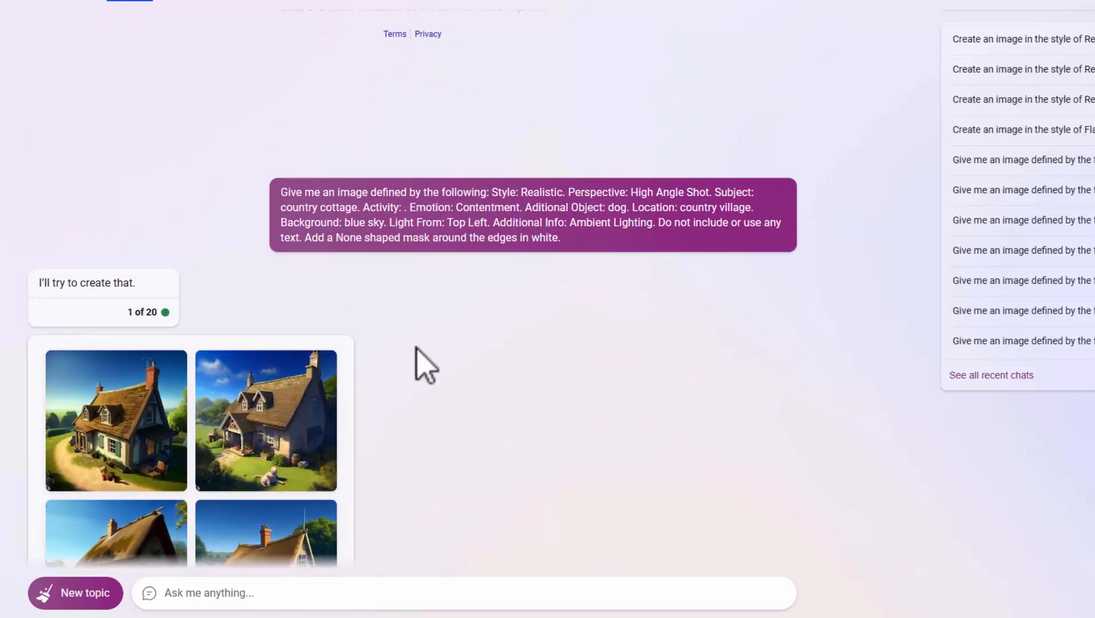
{"action": "scroll", "coordinate": [415, 349], "scroll_direction": "down", "scroll_amount": 10}
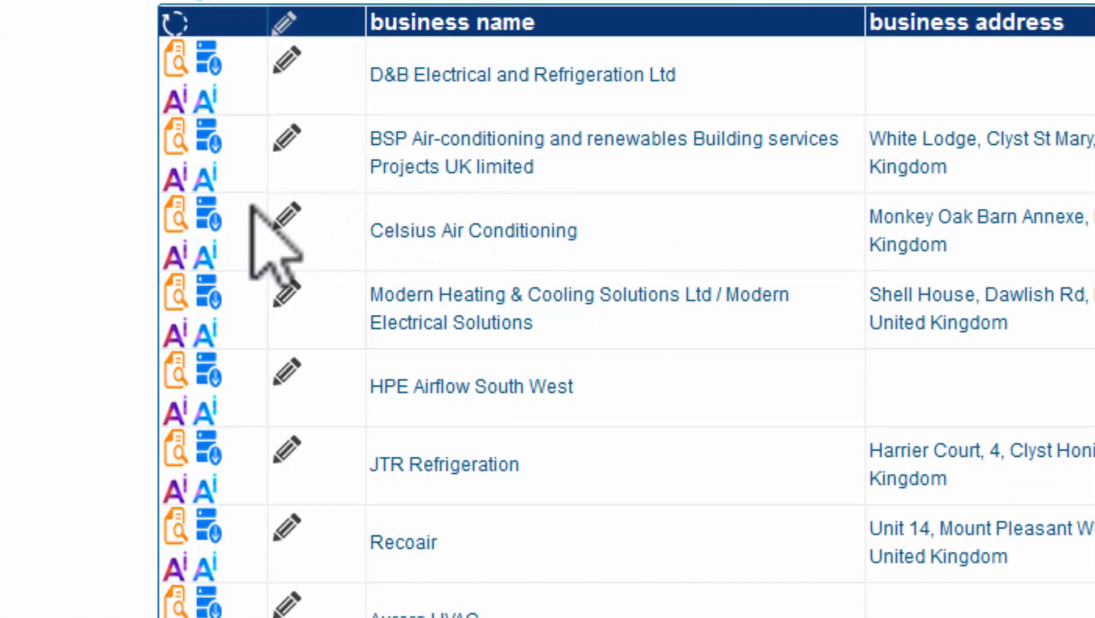
- Open the AI image generation page for Celsius Air Conditioning from the business list and set the image style to Realistic
{"action": "left_click", "coordinate": [206, 257]}
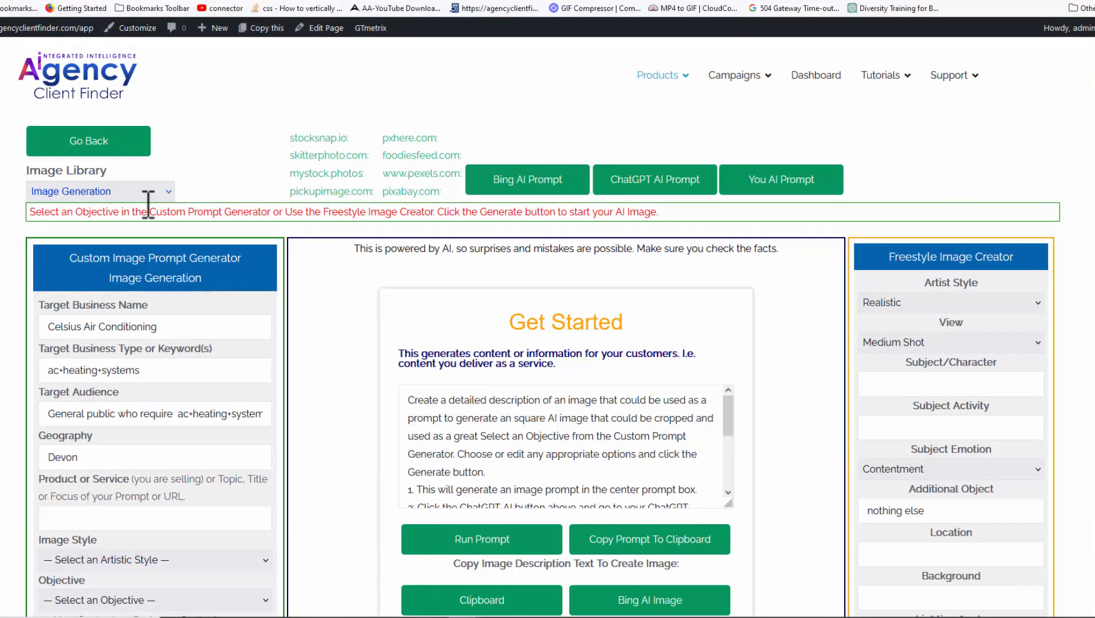
{"action": "scroll", "coordinate": [370, 296], "scroll_direction": "down", "scroll_amount": 1}
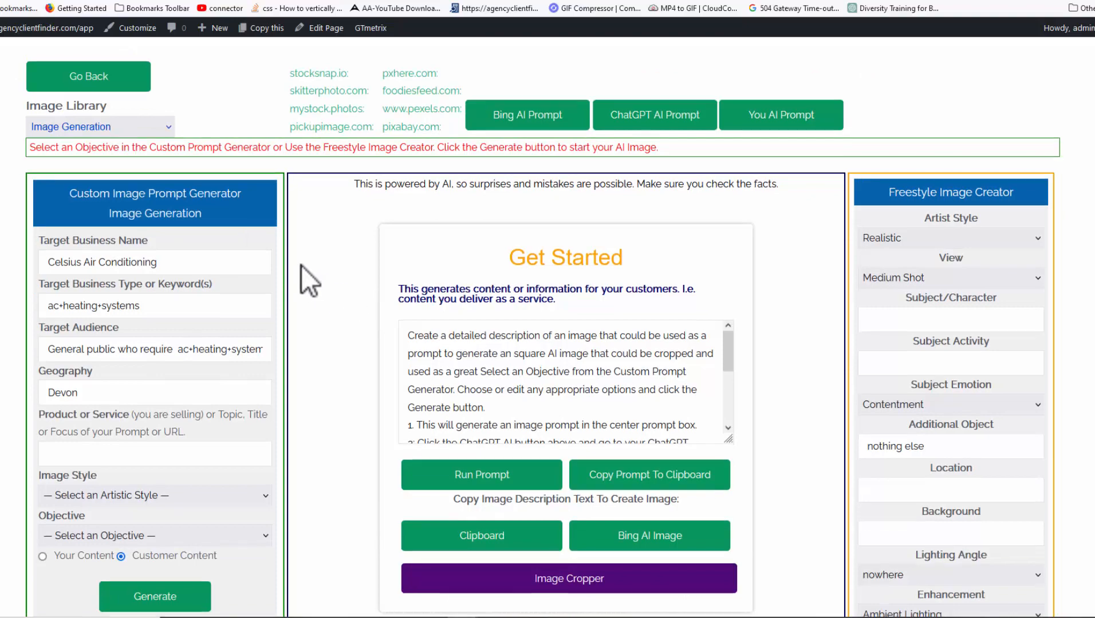
{"action": "scroll", "coordinate": [302, 265], "scroll_direction": "down", "scroll_amount": 1}
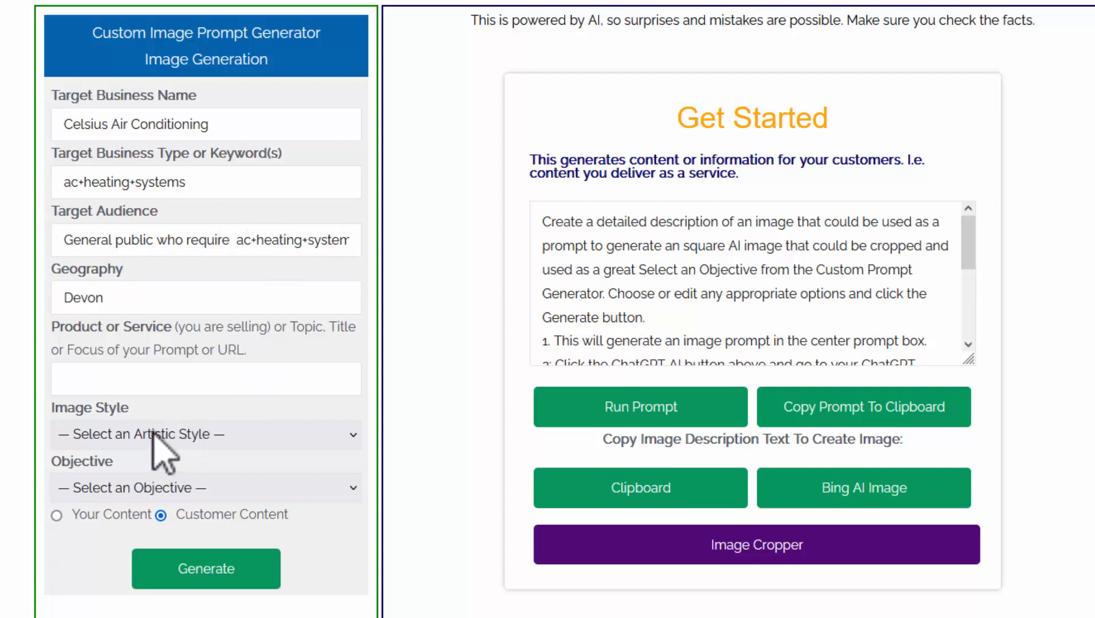
{"action": "left_click", "coordinate": [202, 434]}
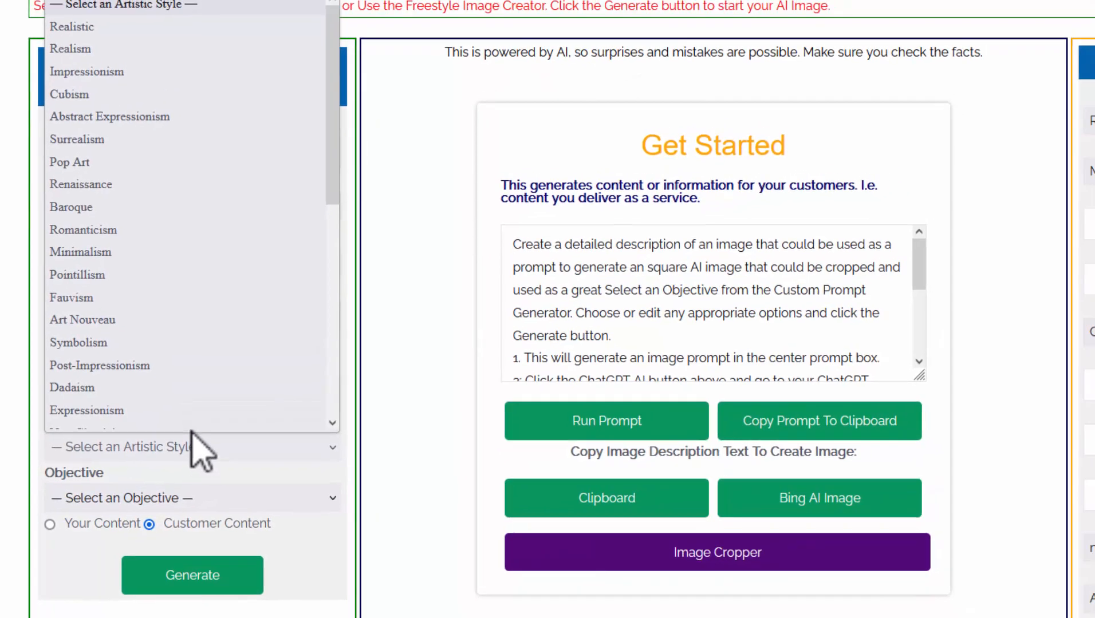
{"action": "left_click", "coordinate": [80, 39]}
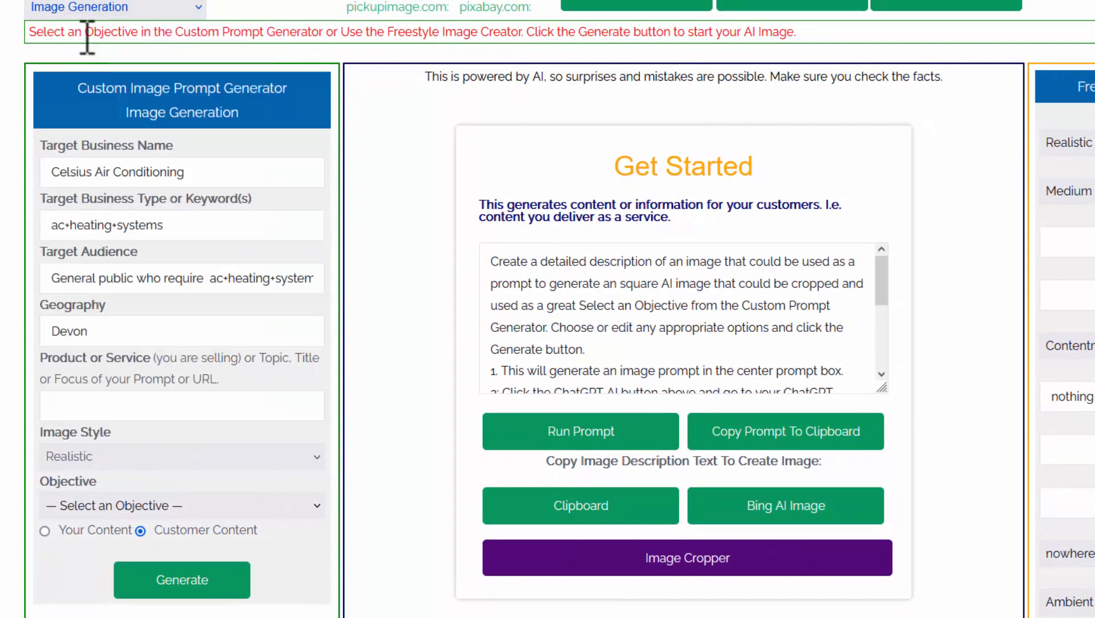
- Set the objective to Facebook Cover Photo 820px x 312px and generate the custom image prompt
{"action": "left_click", "coordinate": [115, 509]}
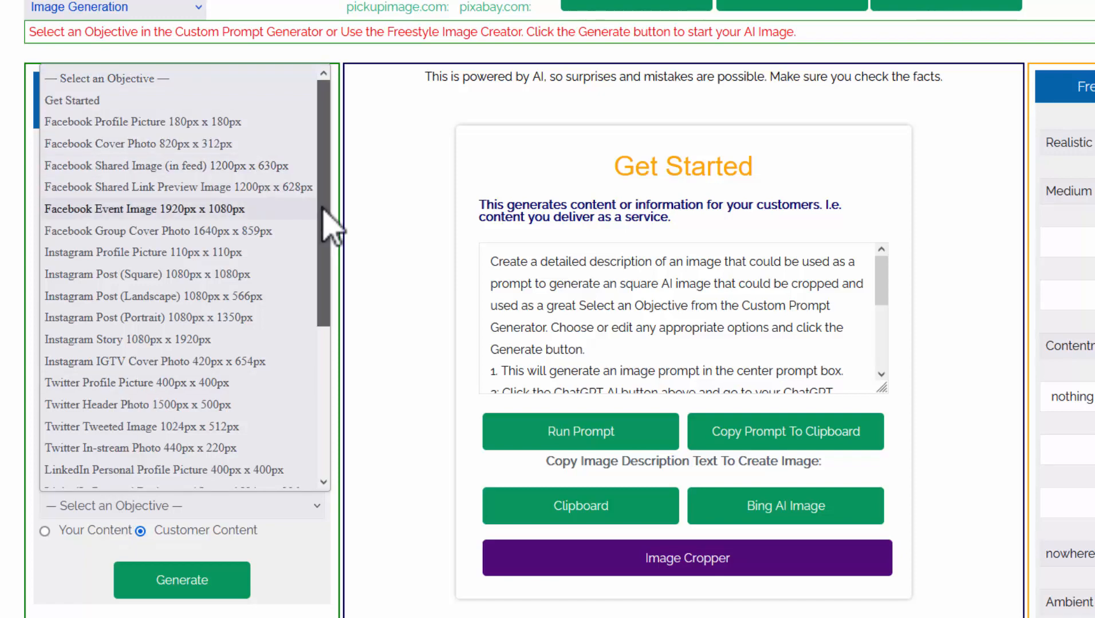
{"action": "left_click_drag", "start_coordinate": [323, 208], "coordinate": [333, 179]}
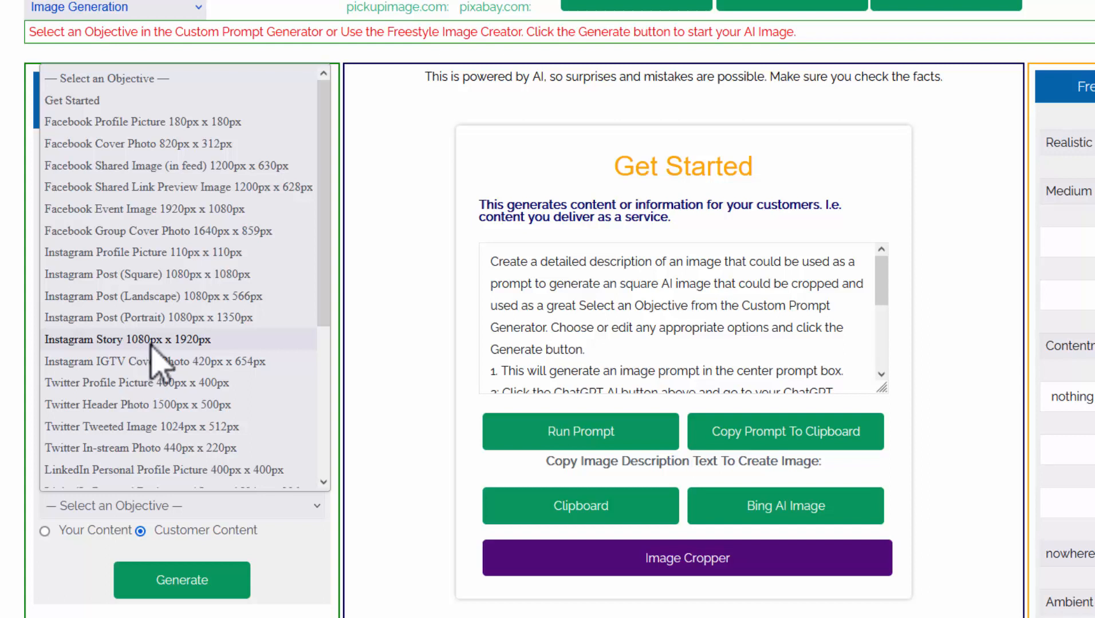
{"action": "left_click_drag", "start_coordinate": [330, 308], "coordinate": [325, 258]}
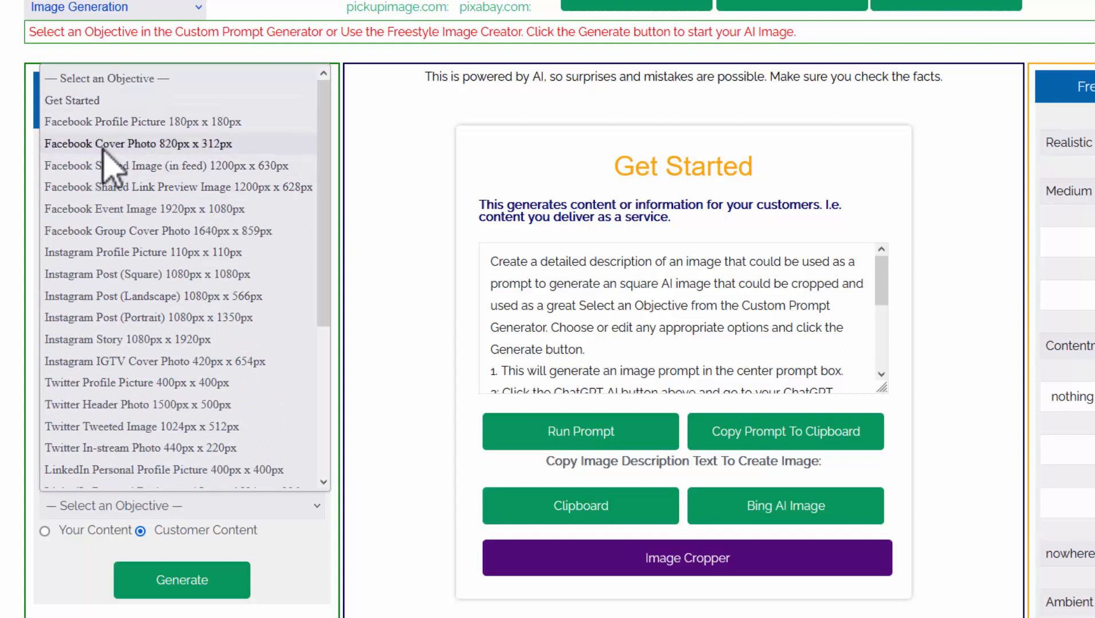
{"action": "left_click", "coordinate": [152, 147]}
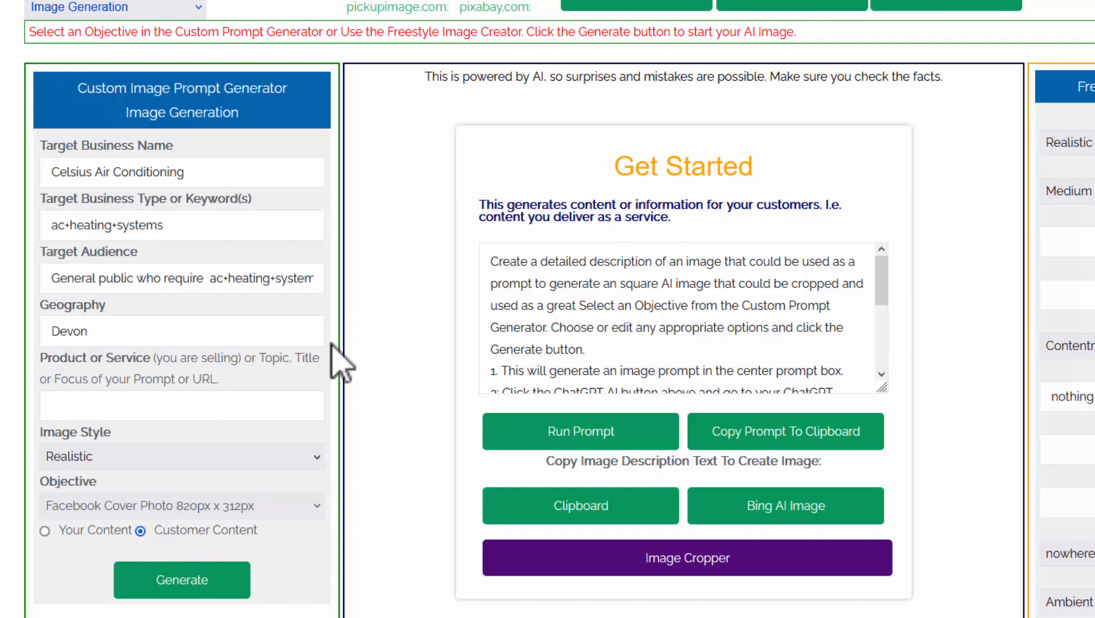
{"action": "left_click", "coordinate": [172, 573]}
{"action": "left_click", "coordinate": [171, 573]}
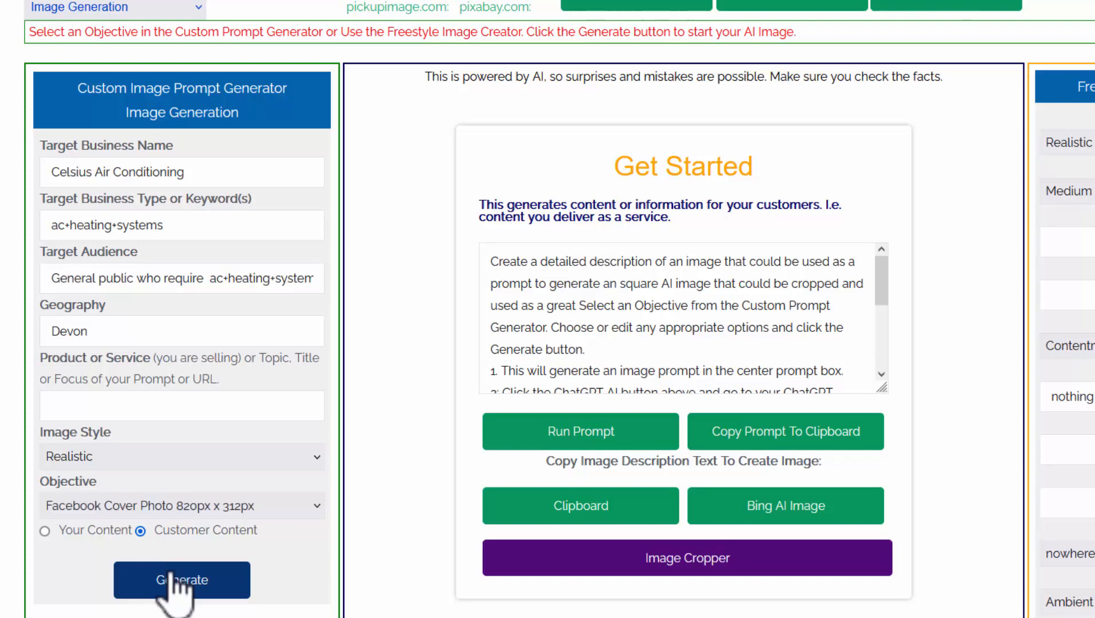
- Read the whole generated Facebook cover photo prompt for customer content
{"action": "scroll", "coordinate": [968, 363], "scroll_direction": "down", "scroll_amount": 1}
{"action": "scroll", "coordinate": [967, 363], "scroll_direction": "down", "scroll_amount": 2}
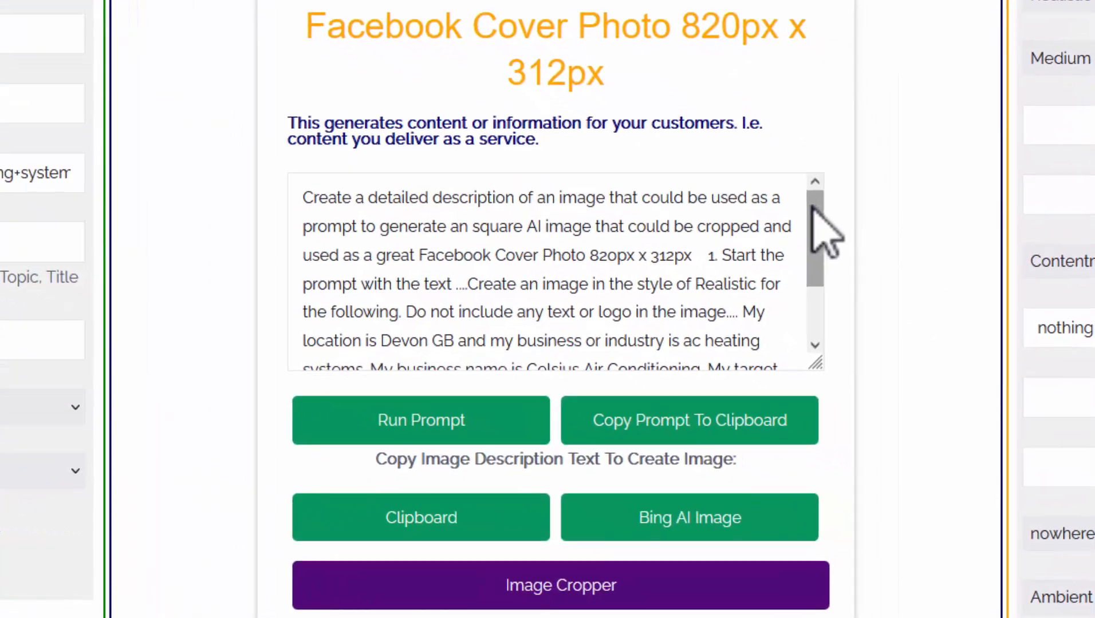
{"action": "left_click_drag", "start_coordinate": [881, 313], "coordinate": [886, 373]}
{"action": "left_click_drag", "start_coordinate": [817, 288], "coordinate": [810, 262]}
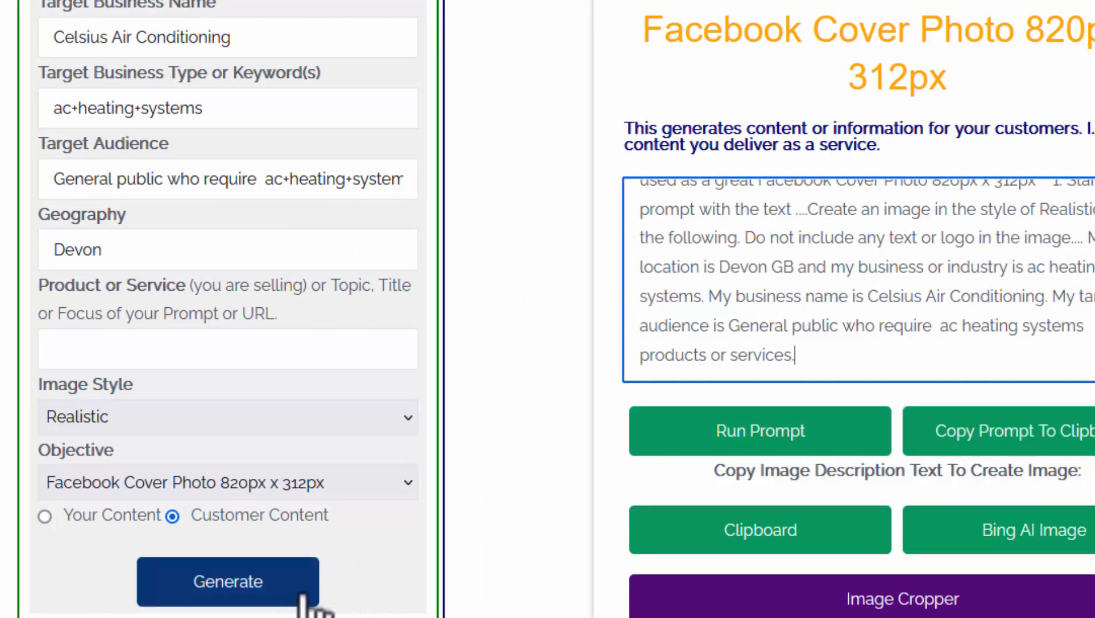
- Regenerate the cover photo prompt for Your Content and examine its text along with the full target audience entry
{"action": "left_click", "coordinate": [45, 517]}
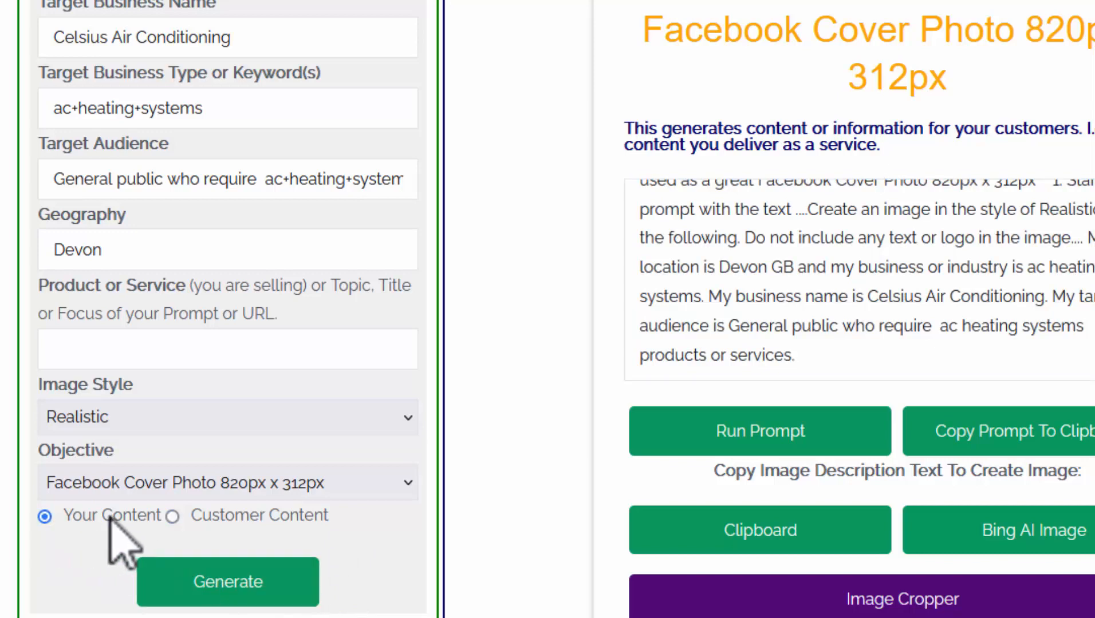
{"action": "left_click", "coordinate": [200, 549]}
{"action": "scroll", "coordinate": [821, 453], "scroll_direction": "down", "scroll_amount": 3}
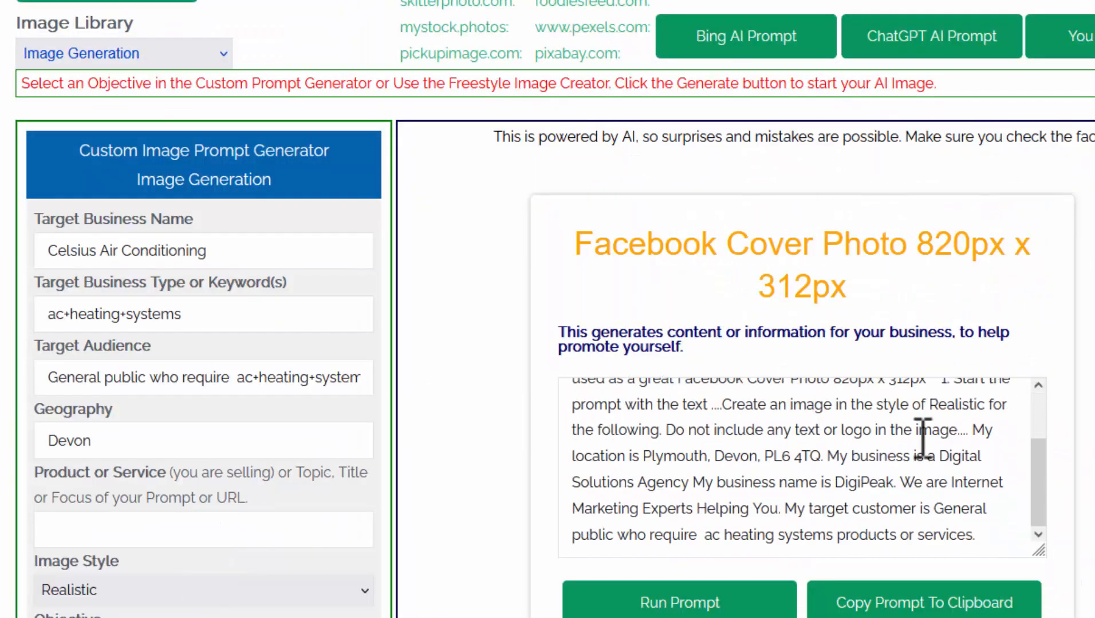
{"action": "left_click", "coordinate": [1033, 472]}
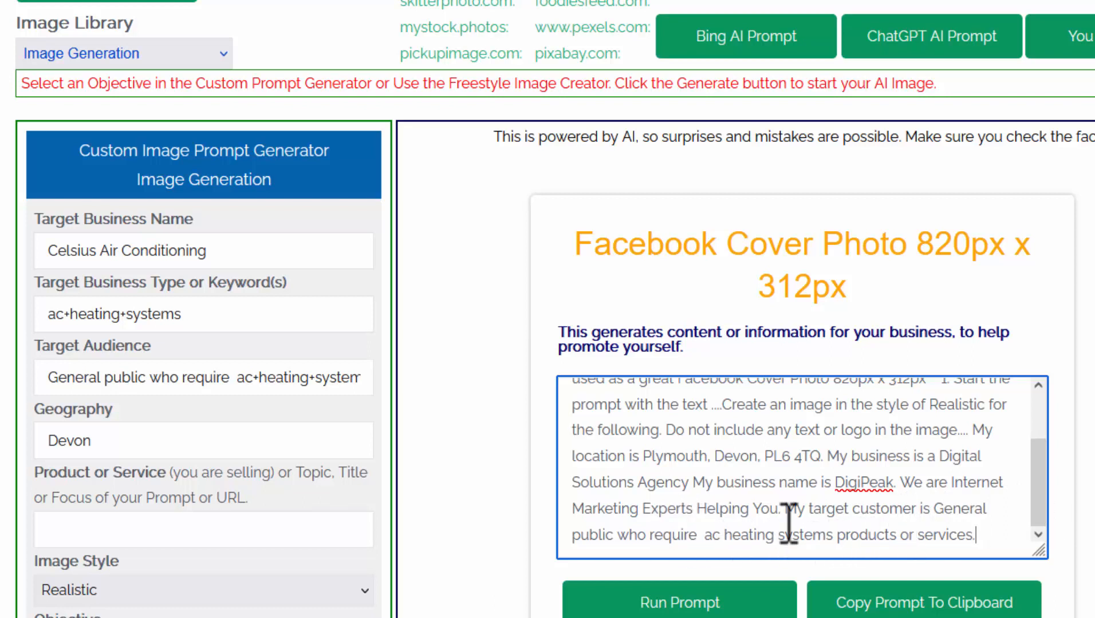
{"action": "left_click_drag", "start_coordinate": [60, 377], "coordinate": [375, 386]}
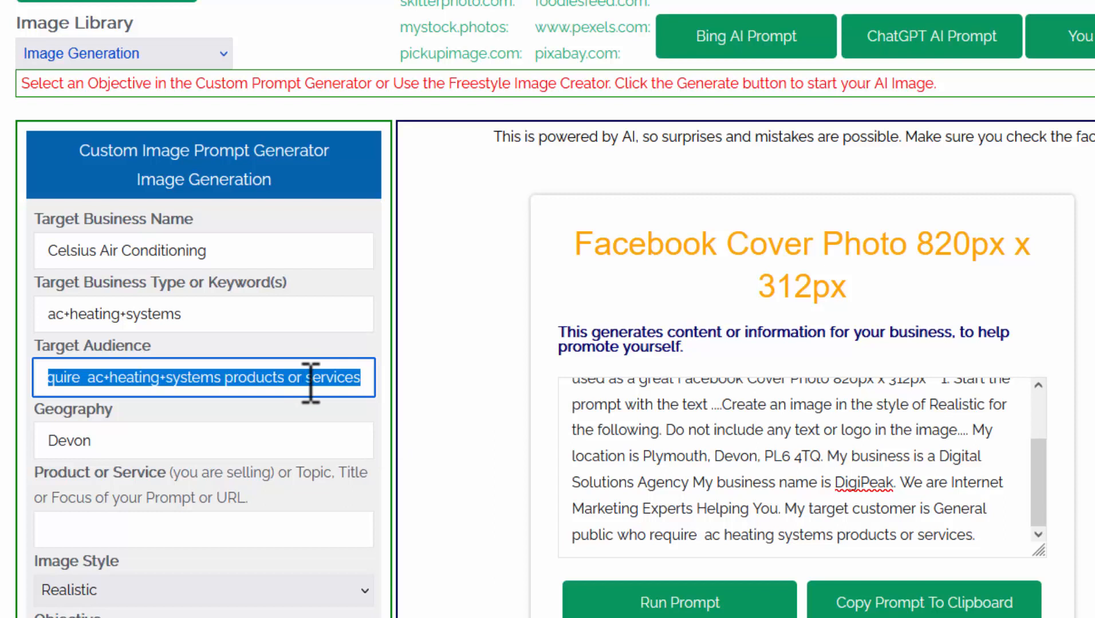
{"action": "left_click", "coordinate": [260, 377]}
- Switch back to Customer Content, regenerate the Facebook cover photo prompt and check its text
{"action": "scroll", "coordinate": [435, 484], "scroll_direction": "down", "scroll_amount": 6}
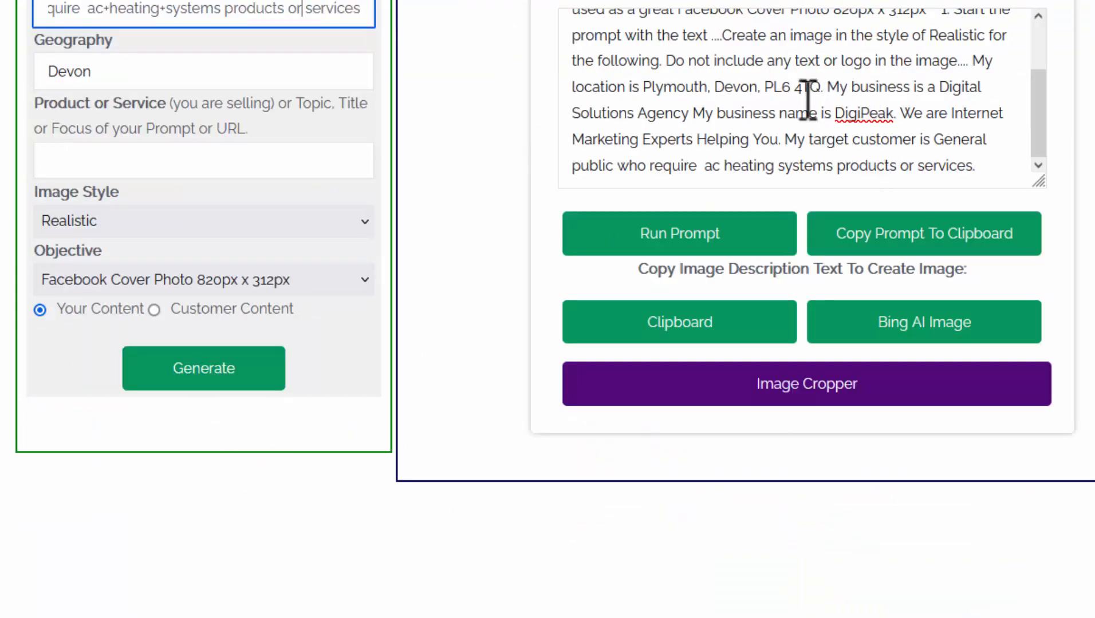
{"action": "left_click", "coordinate": [155, 310]}
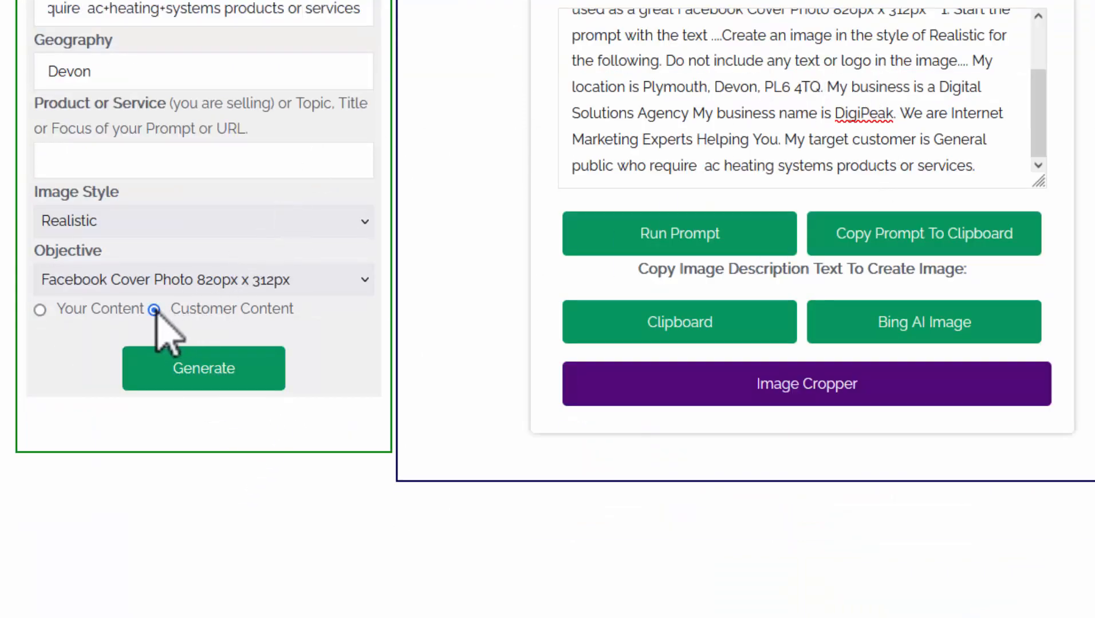
{"action": "left_click", "coordinate": [218, 379]}
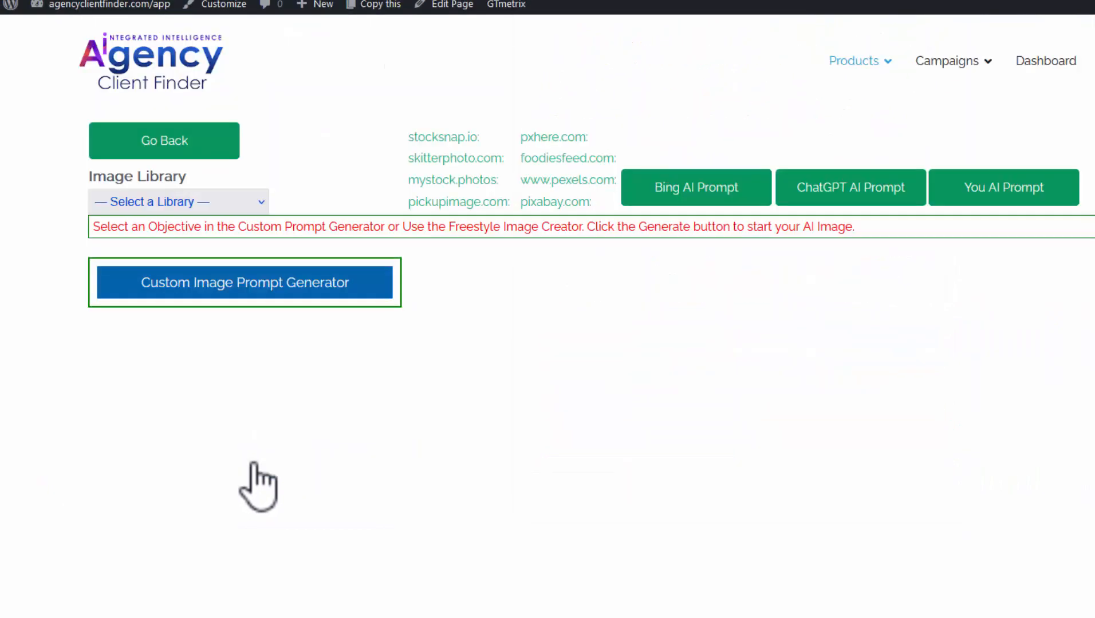
{"action": "scroll", "coordinate": [1047, 418], "scroll_direction": "down", "scroll_amount": 3}
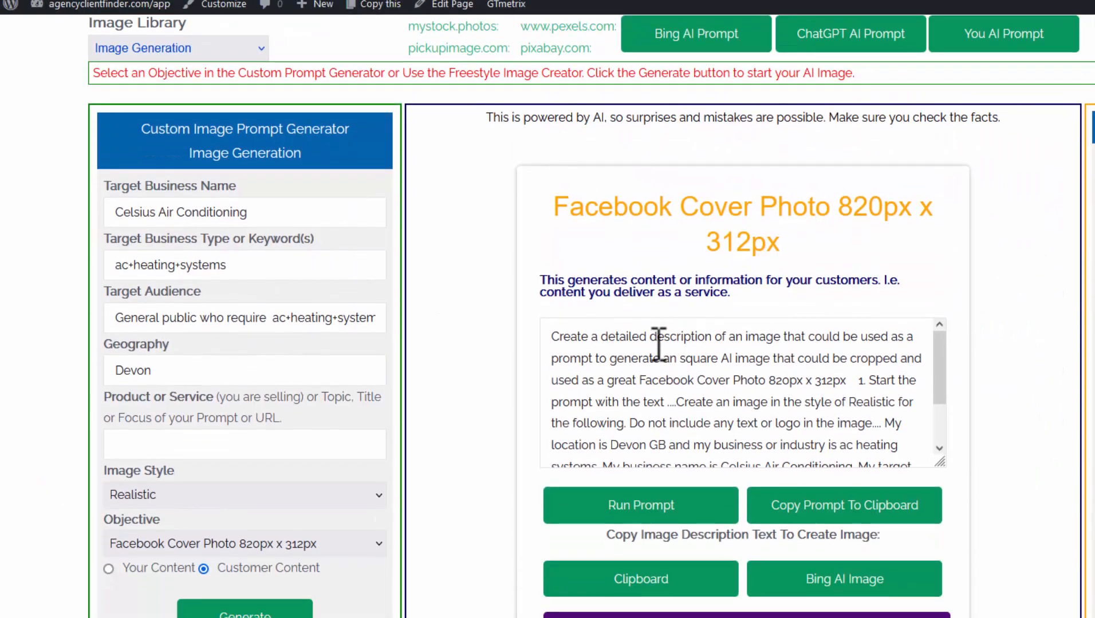
{"action": "mouse_move", "coordinate": [939, 372]}
{"action": "left_mouse_down"}
{"action": "mouse_move", "coordinate": [938, 425]}
{"action": "mouse_move", "coordinate": [951, 369]}
{"action": "left_mouse_up"}
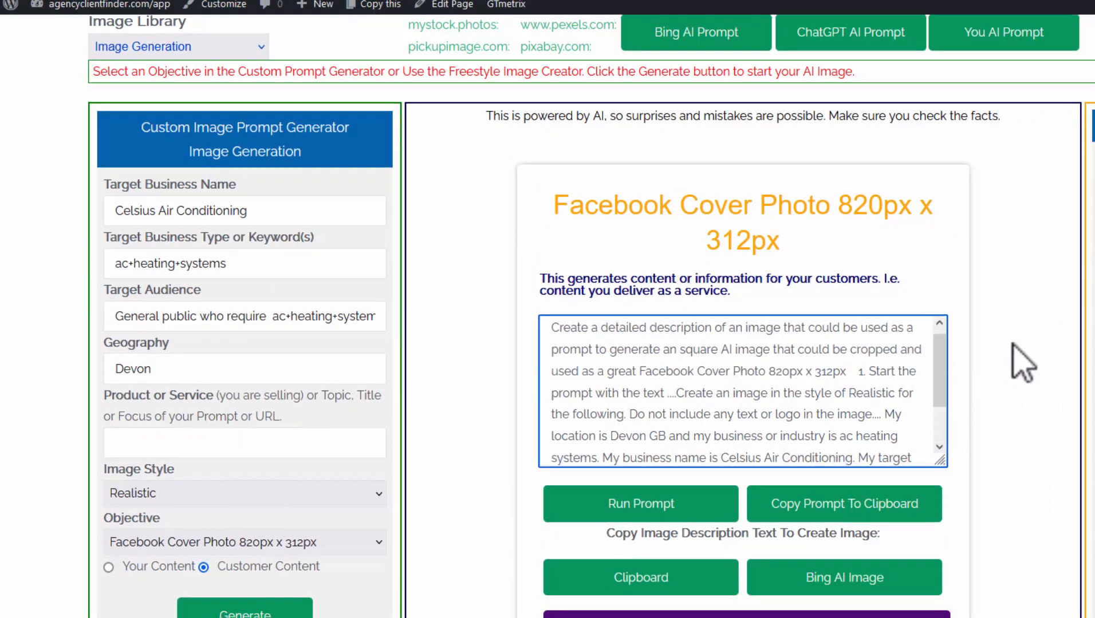
- Run the cover photo prompt and read through the image description it produces
{"action": "scroll", "coordinate": [953, 362], "scroll_direction": "down", "scroll_amount": 2}
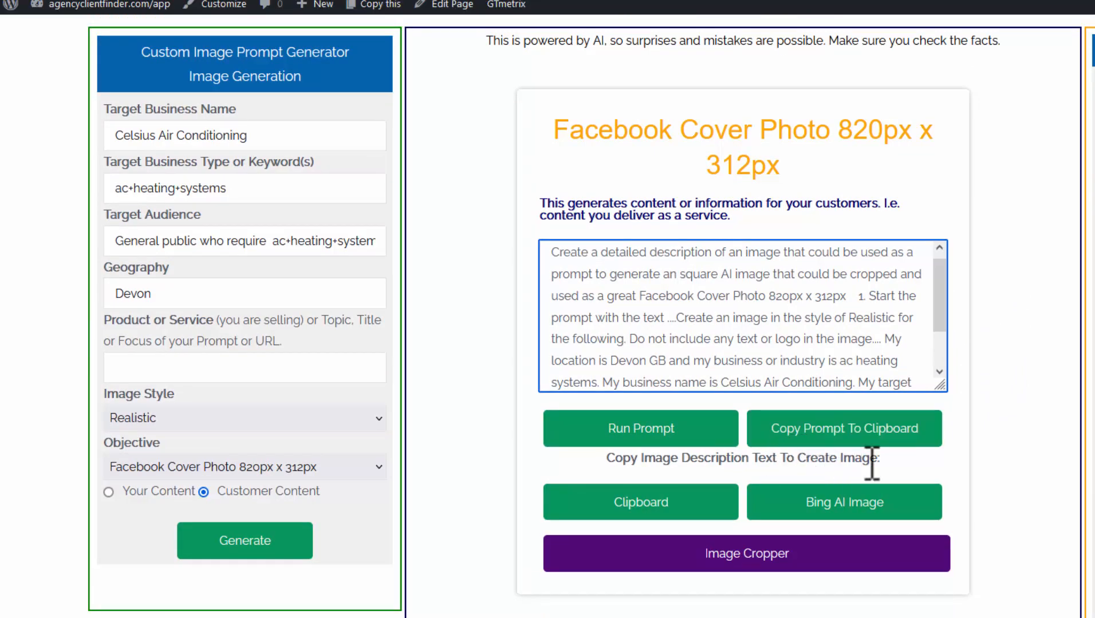
{"action": "left_click", "coordinate": [636, 438]}
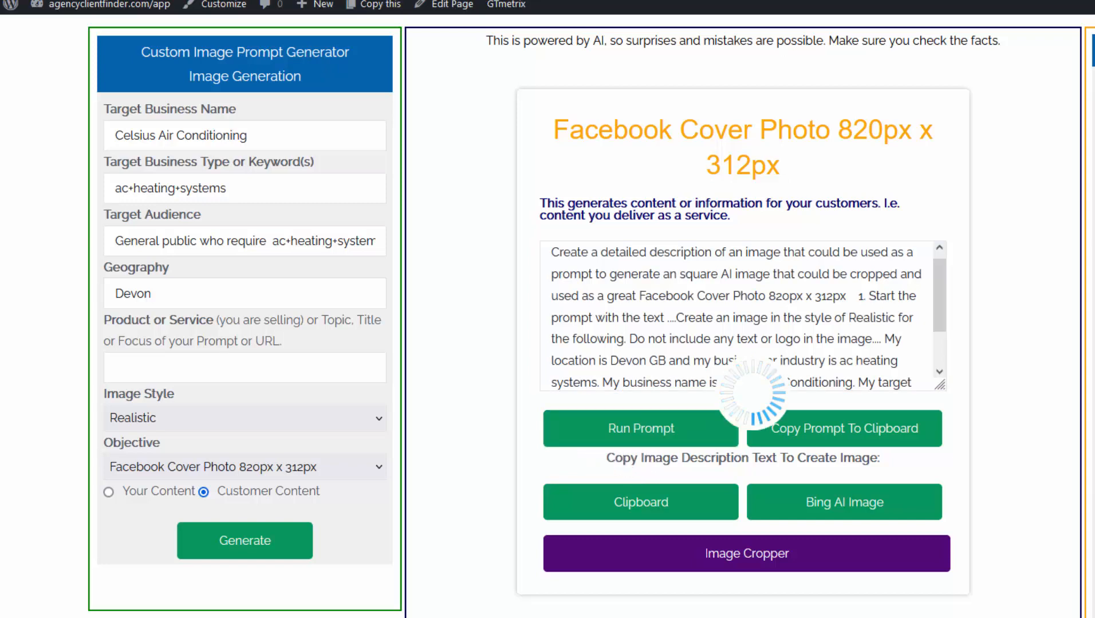
{"action": "scroll", "coordinate": [990, 442], "scroll_direction": "down", "scroll_amount": 4}
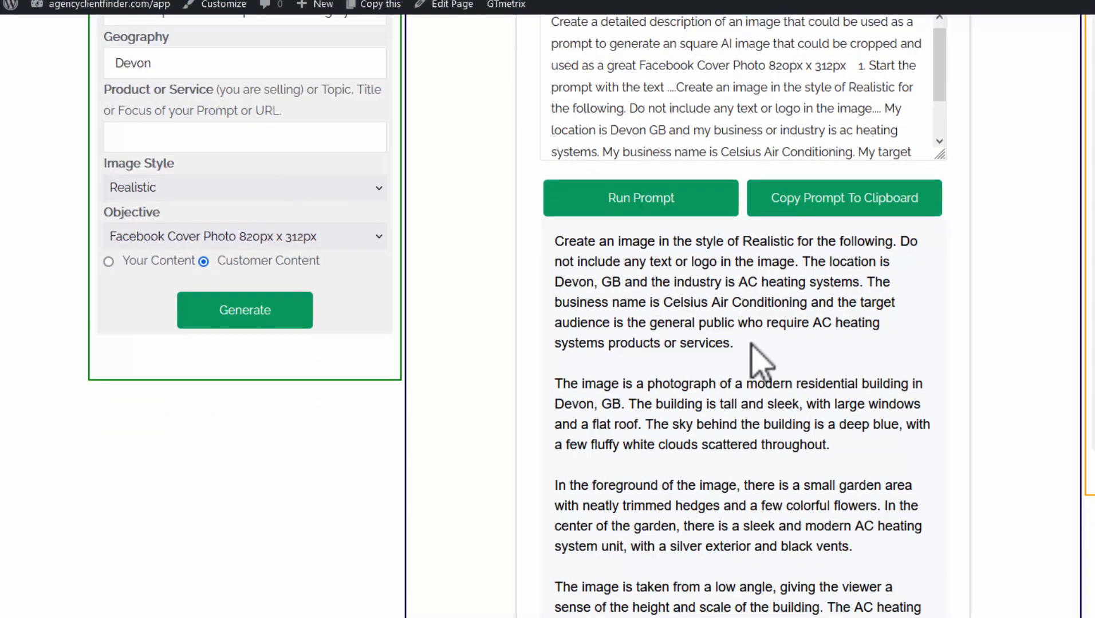
{"action": "scroll", "coordinate": [755, 349], "scroll_direction": "down", "scroll_amount": 5}
{"action": "scroll", "coordinate": [755, 347], "scroll_direction": "up", "scroll_amount": 3}
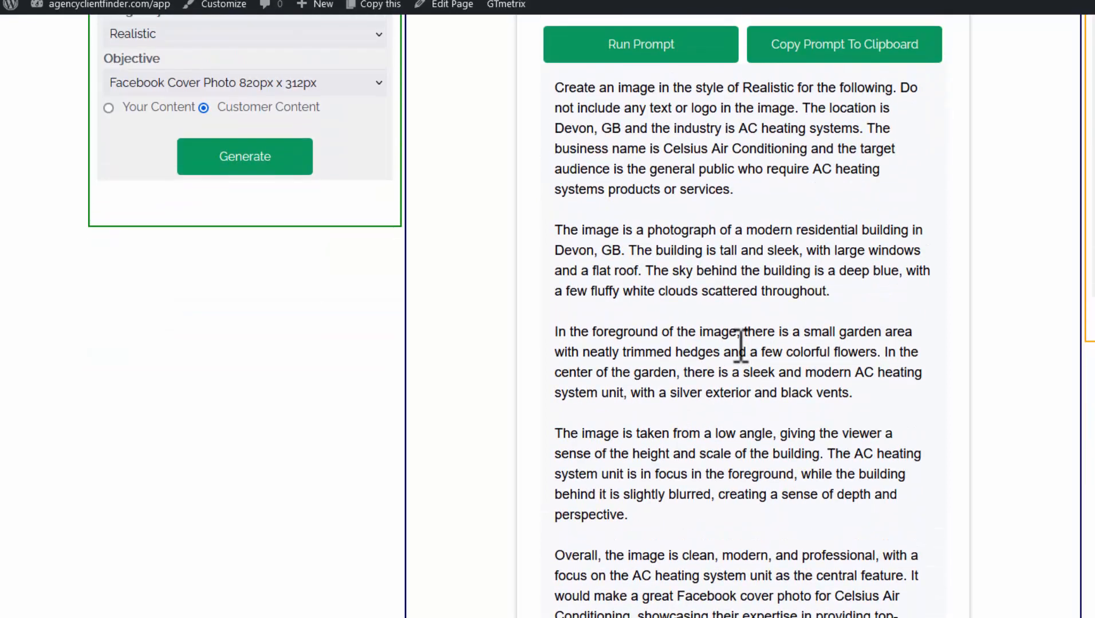
- Recheck the generated image description, copy it with the Bing AI Image option and dismiss the copy notice
{"action": "scroll", "coordinate": [715, 337], "scroll_direction": "up", "scroll_amount": 2}
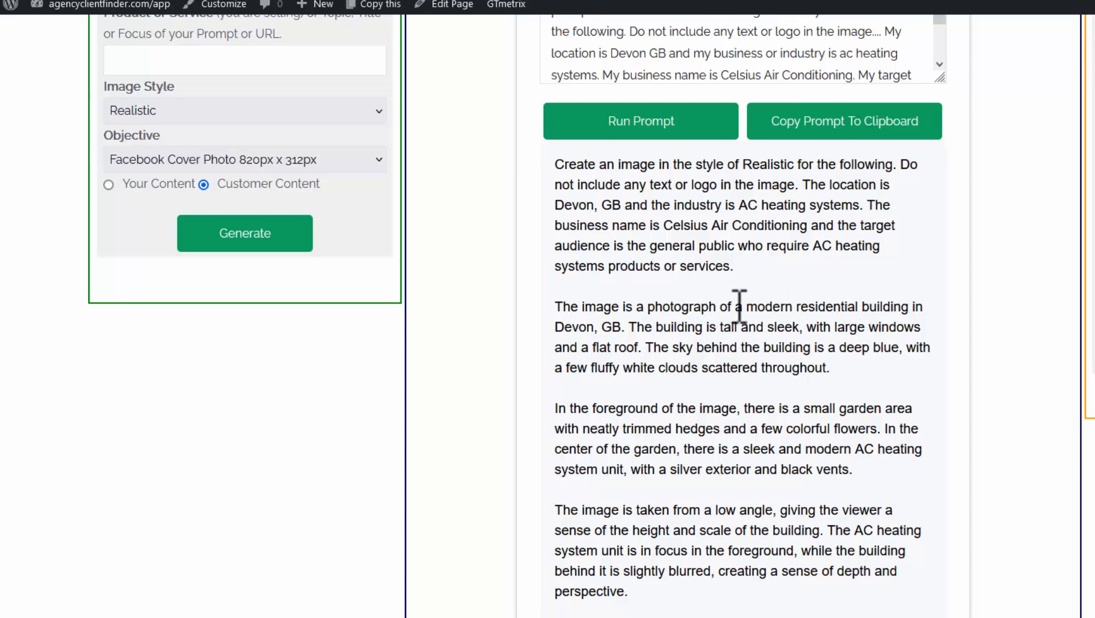
{"action": "scroll", "coordinate": [826, 486], "scroll_direction": "up", "scroll_amount": 3}
{"action": "scroll", "coordinate": [825, 484], "scroll_direction": "down", "scroll_amount": 6}
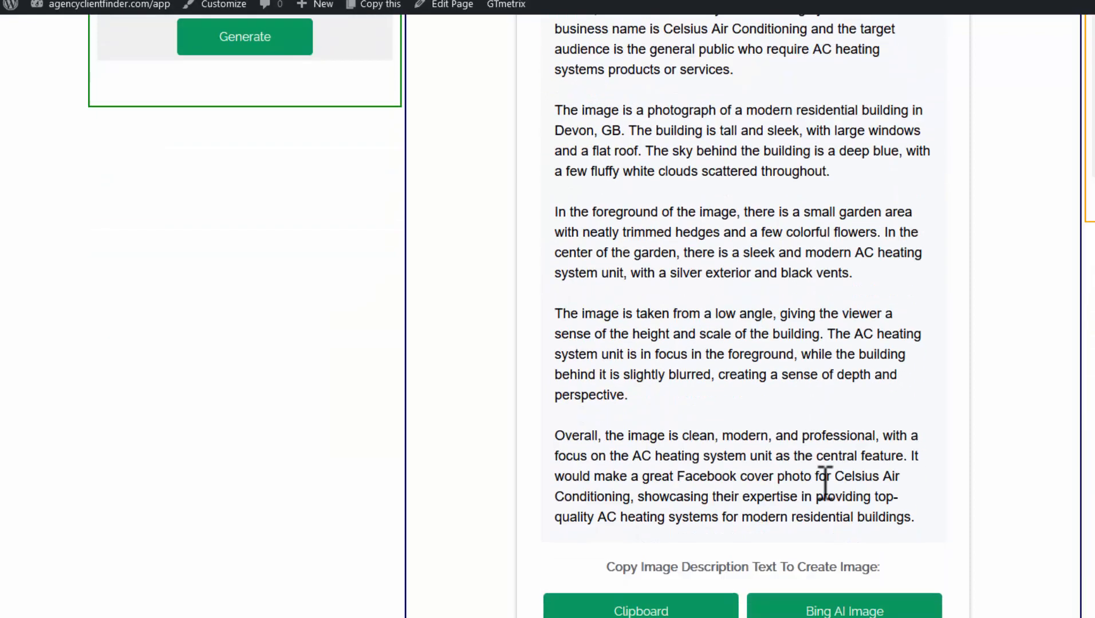
{"action": "scroll", "coordinate": [825, 483], "scroll_direction": "down", "scroll_amount": 2}
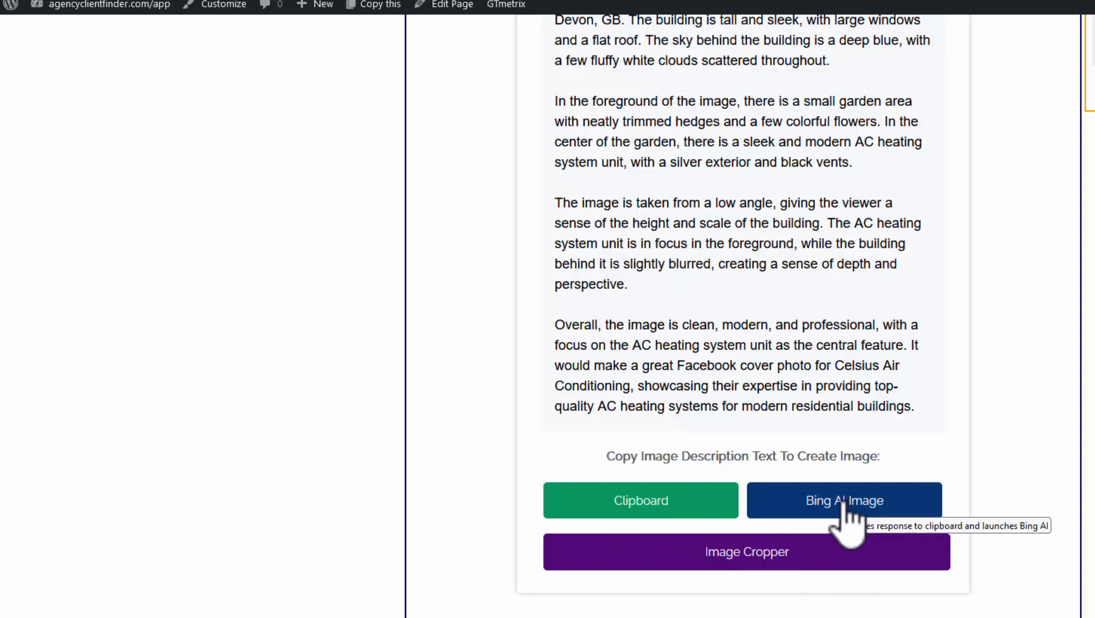
{"action": "left_click", "coordinate": [843, 504]}
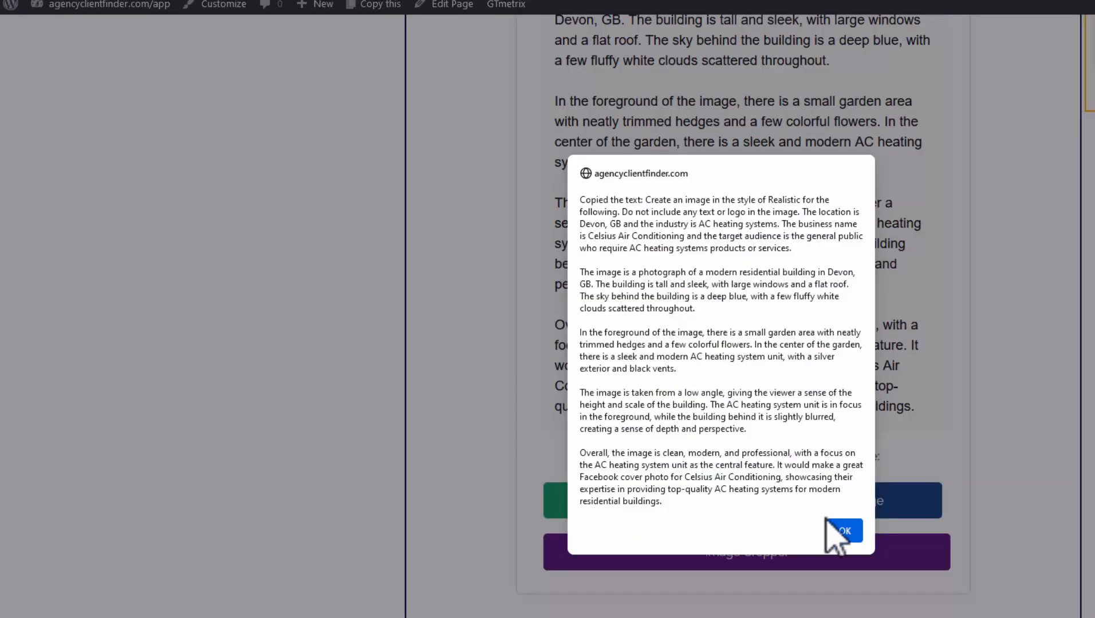
{"action": "left_click", "coordinate": [845, 537]}
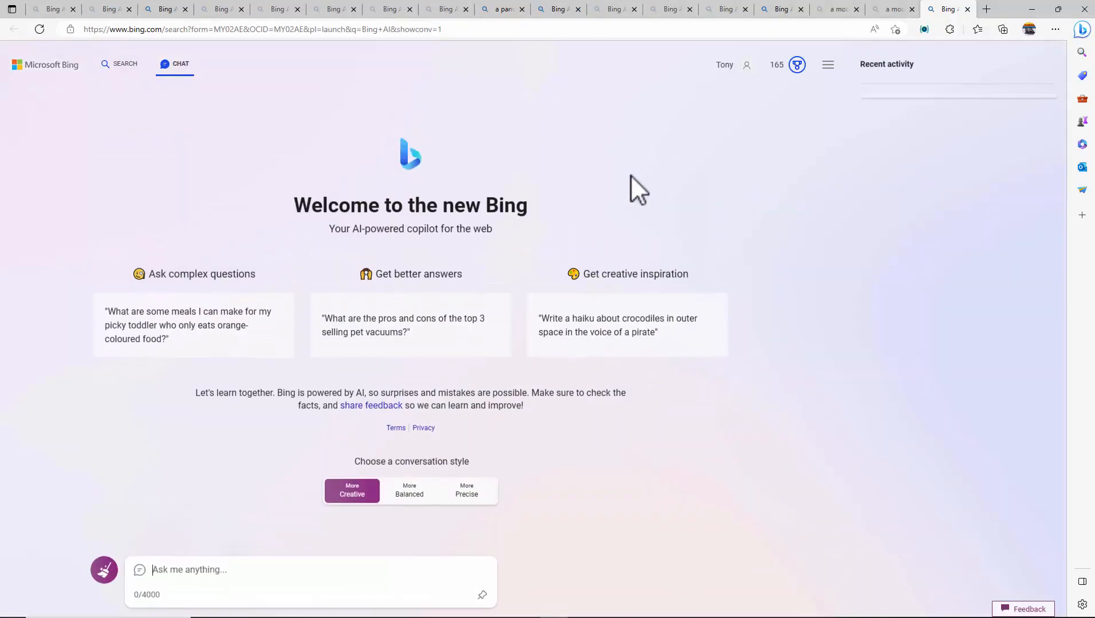
- Paste the copied Facebook cover photo description into the new Bing chat and submit it to generate images
{"action": "right_click", "coordinate": [198, 570]}
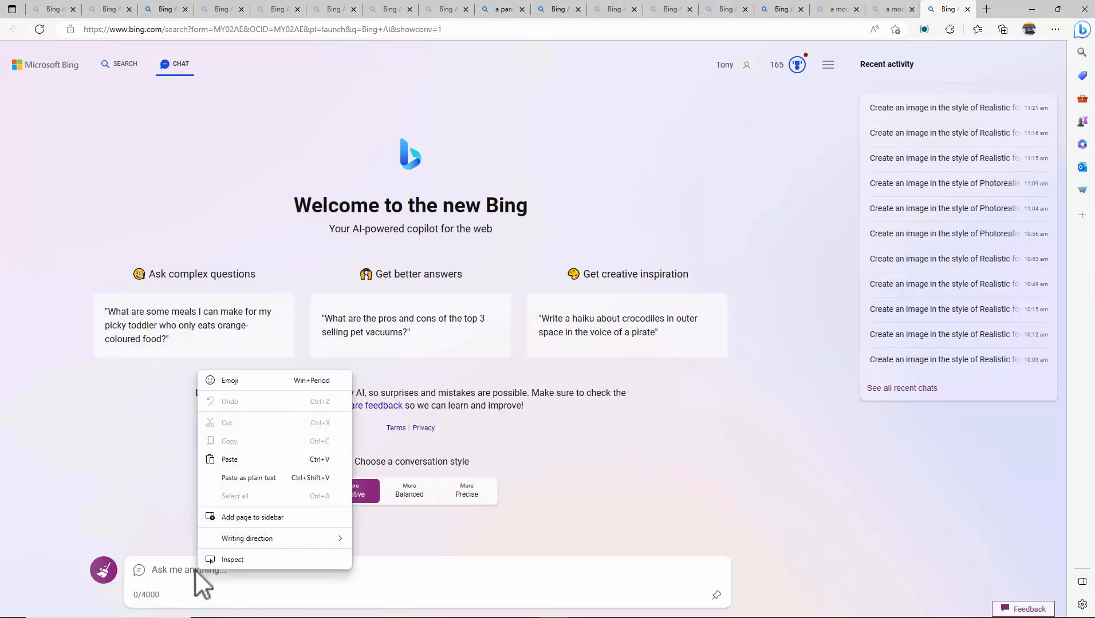
{"action": "left_click", "coordinate": [229, 459]}
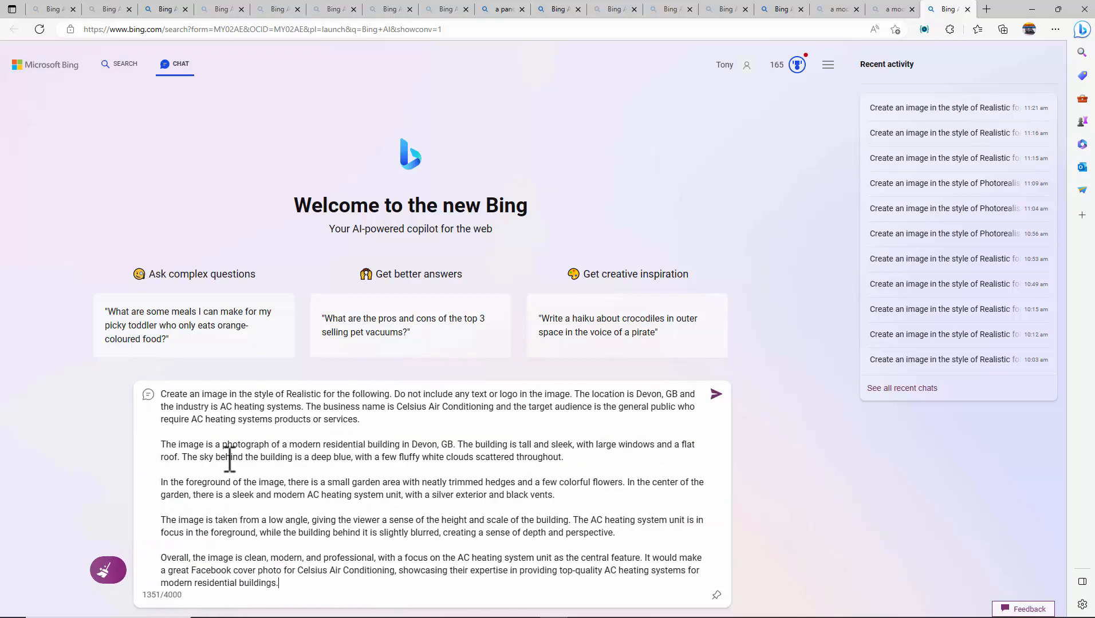
{"action": "left_click", "coordinate": [715, 395]}
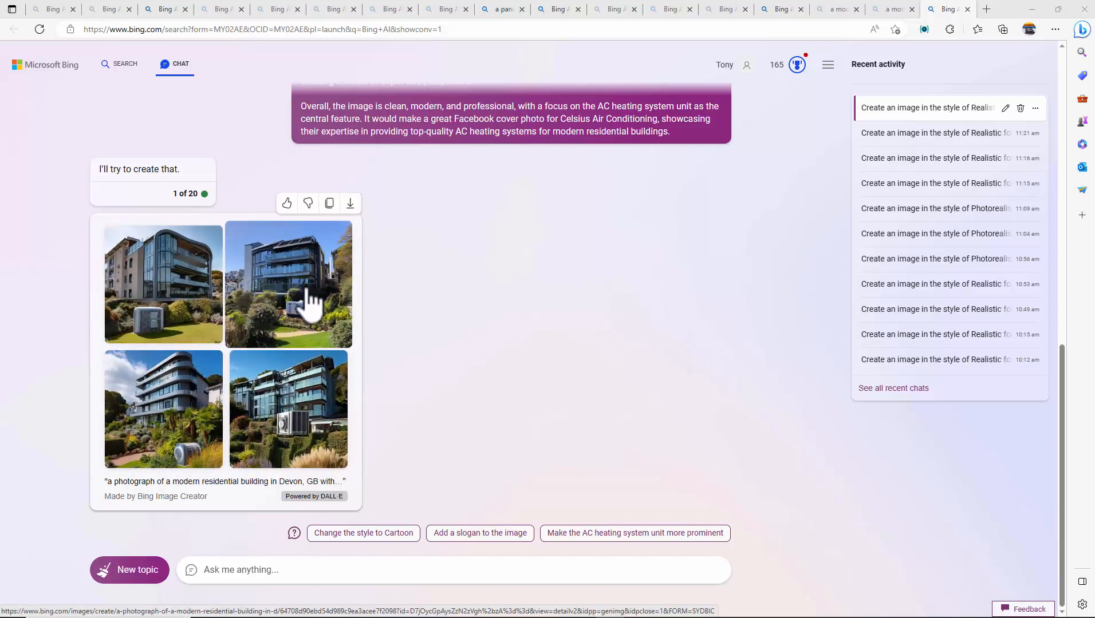
- Open the generated building images at full size and browse back to the one with the white AC unit beside the lawn
{"action": "left_click", "coordinate": [313, 416]}
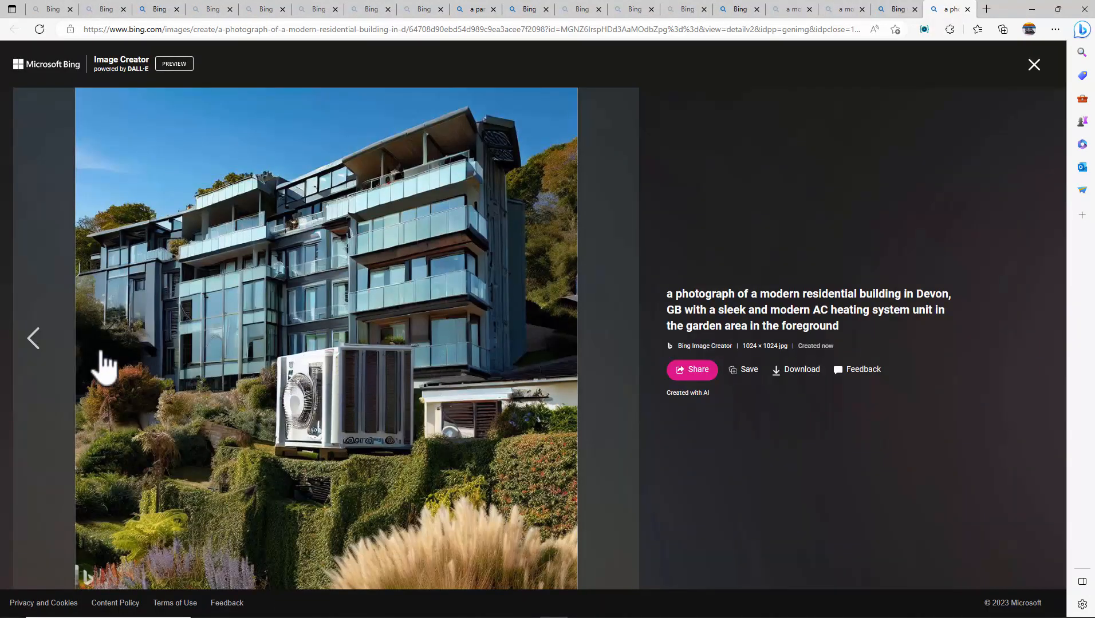
{"action": "left_click", "coordinate": [40, 338]}
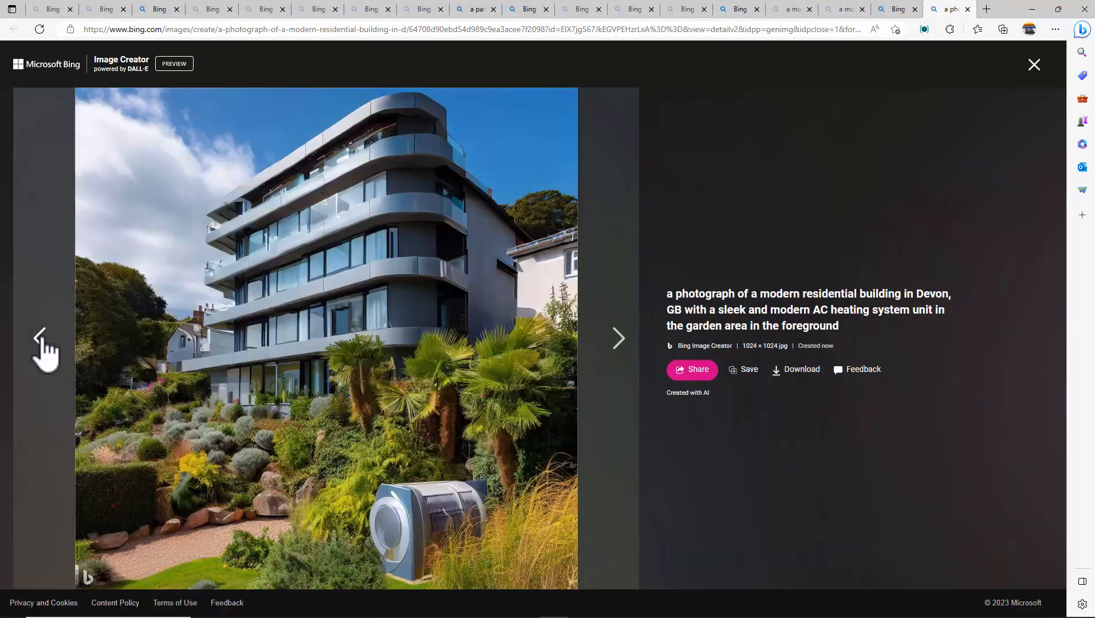
{"action": "left_click", "coordinate": [41, 339]}
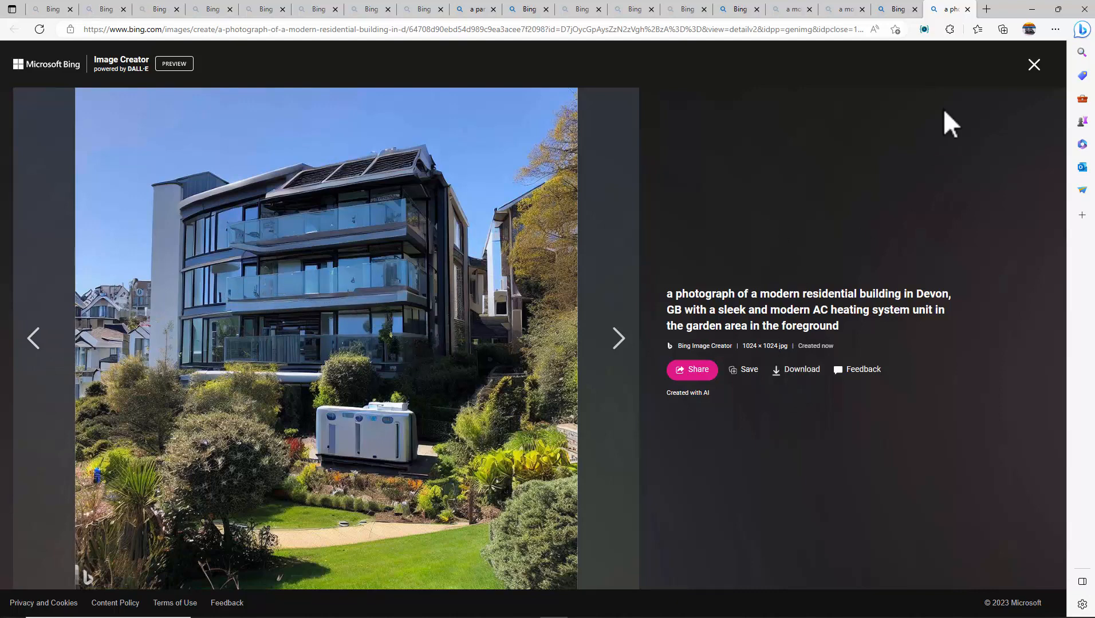
- Shrink the Edge window to about half the screen width and move it aside so the Firefox window behind is reachable
{"action": "left_click", "coordinate": [1058, 9]}
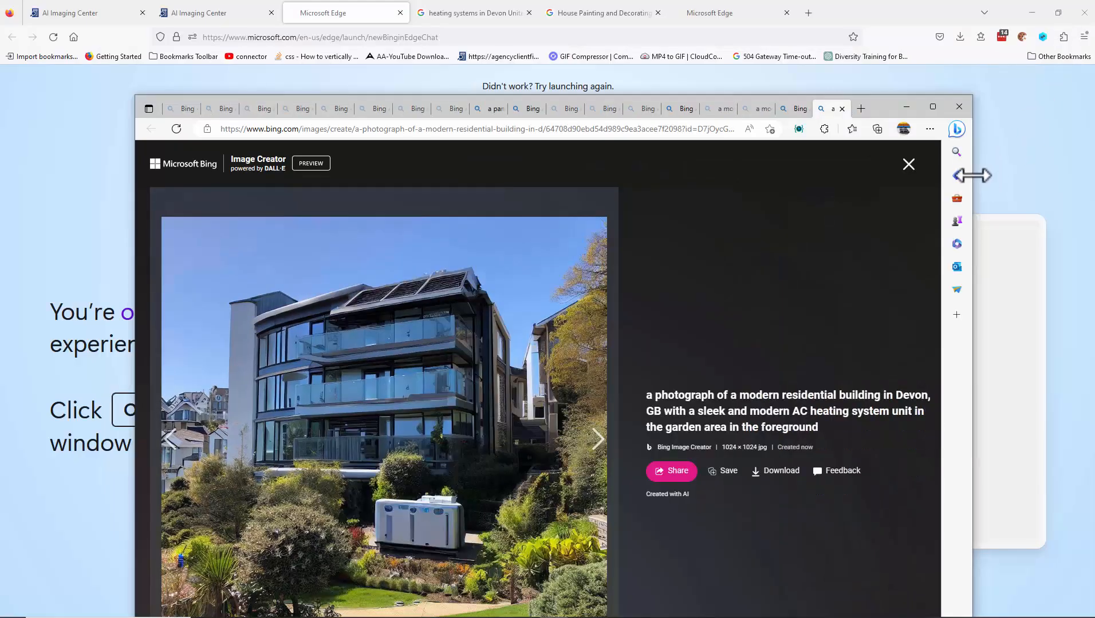
{"action": "left_click_drag", "start_coordinate": [972, 175], "coordinate": [684, 193]}
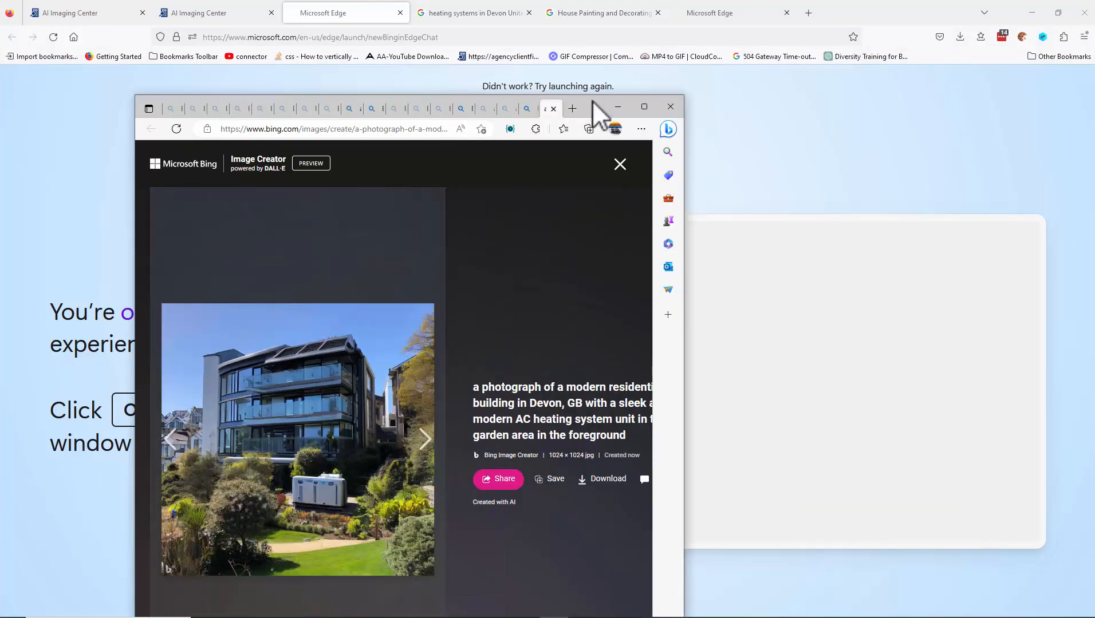
{"action": "left_click_drag", "start_coordinate": [592, 100], "coordinate": [462, 132]}
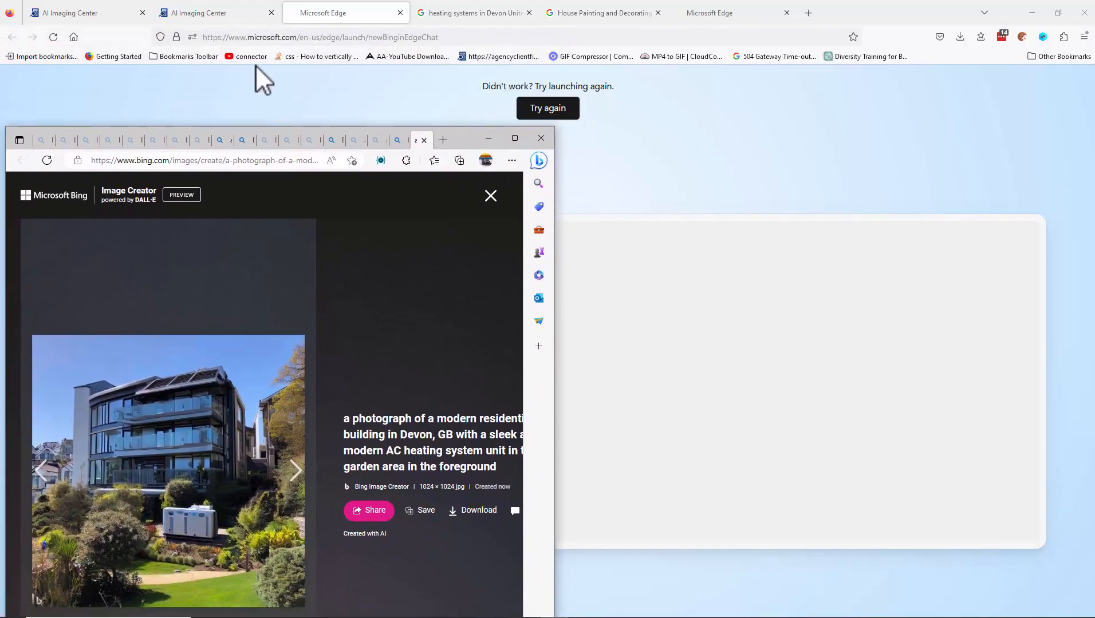
- Switch to the first AI Imaging Center page in Firefox and launch the Image Cropper found below the image description
{"action": "left_click", "coordinate": [115, 15]}
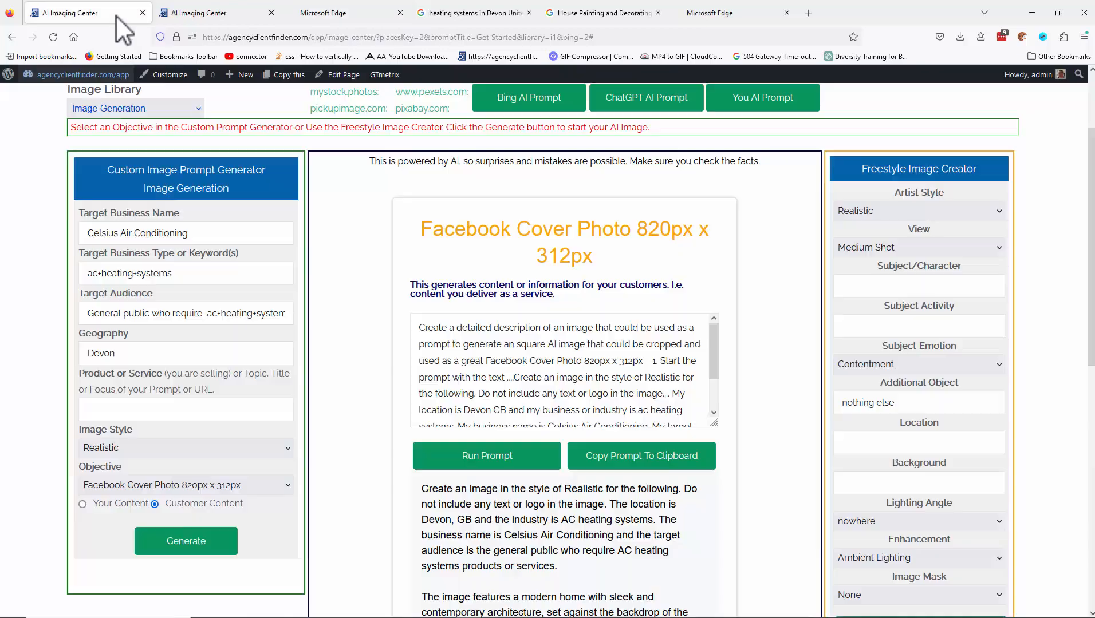
{"action": "scroll", "coordinate": [516, 257], "scroll_direction": "down", "scroll_amount": 8}
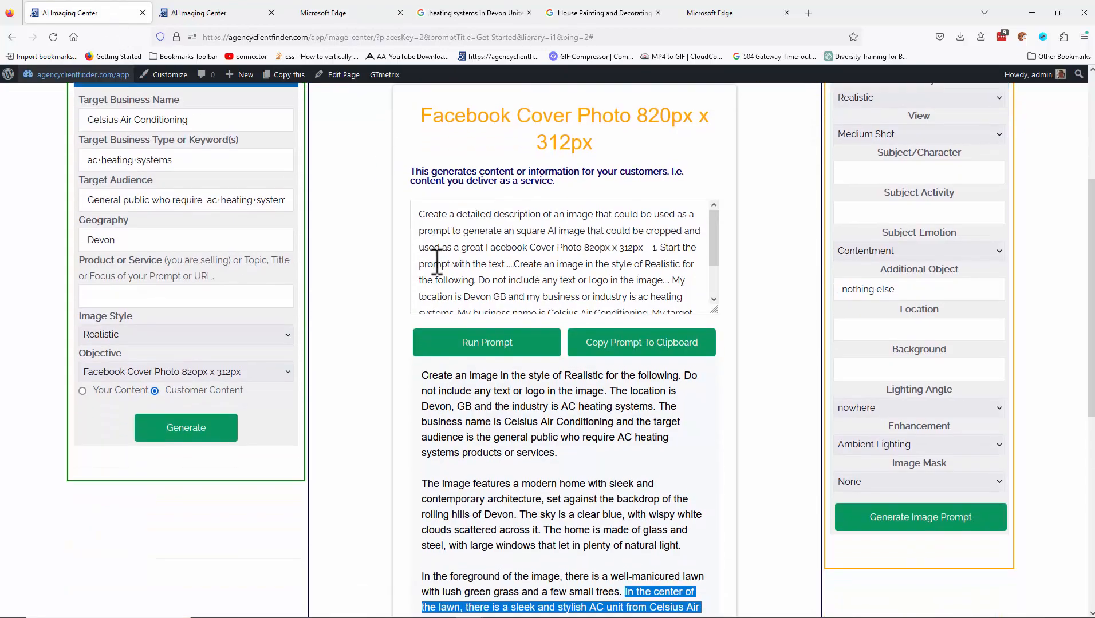
{"action": "scroll", "coordinate": [625, 295], "scroll_direction": "down", "scroll_amount": 2}
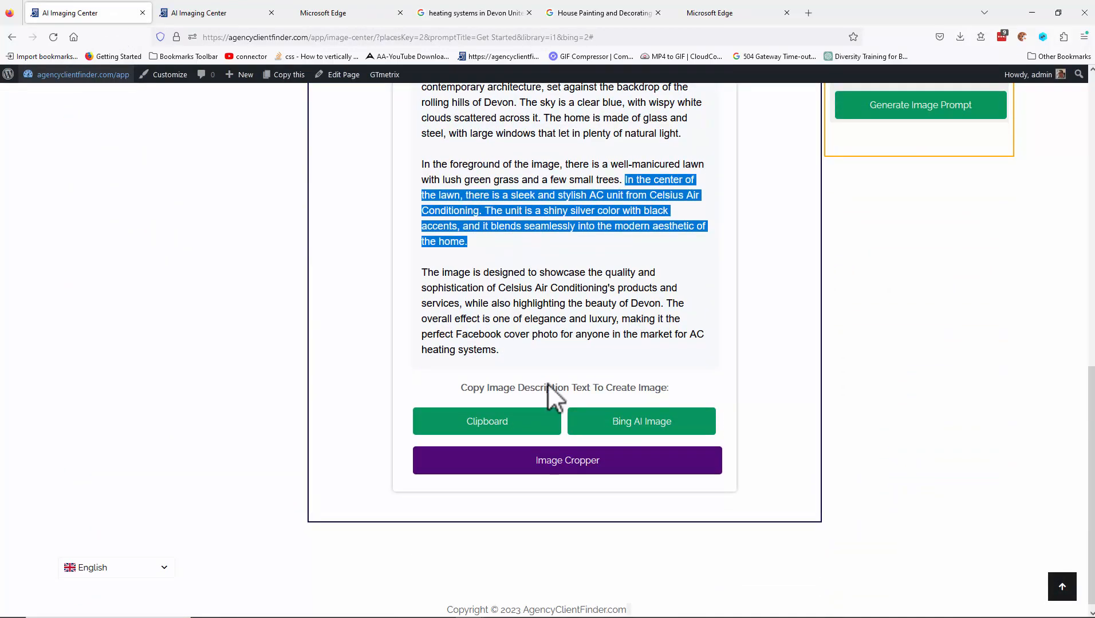
{"action": "left_click", "coordinate": [569, 464]}
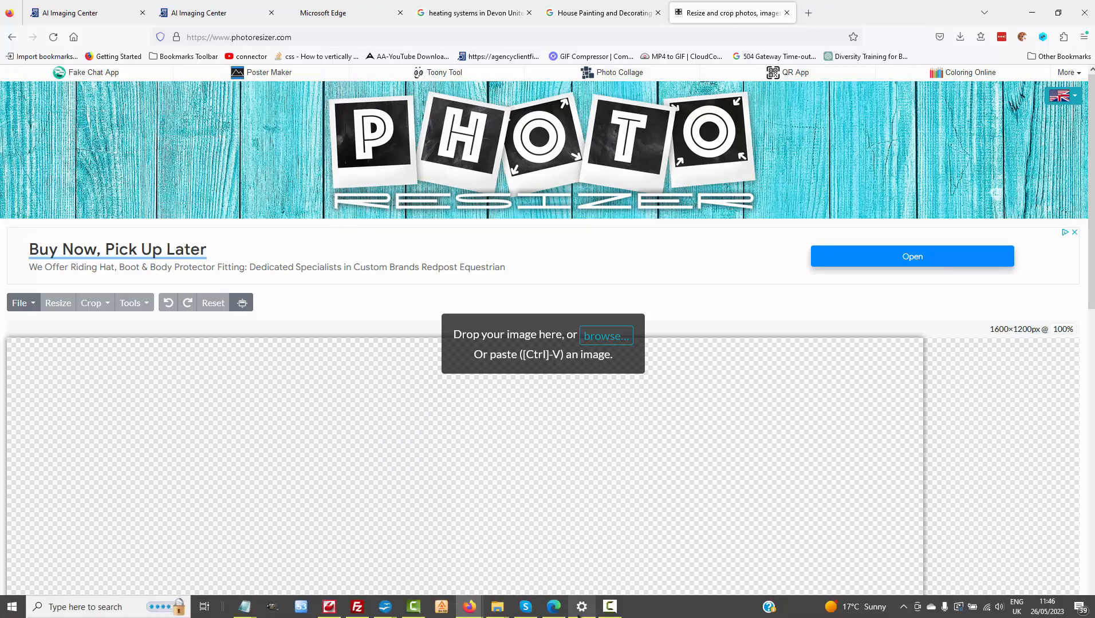
- Bring Edge back in front of the cropper, download the chosen building image and load the downloaded file into Photo Resizer
{"action": "left_click", "coordinate": [565, 610]}
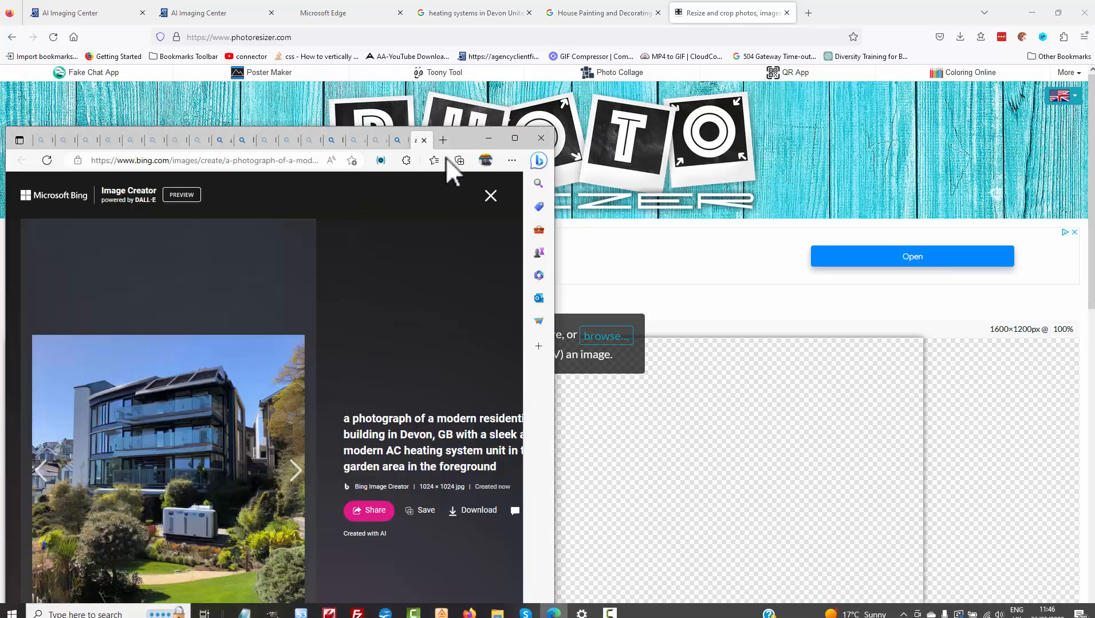
{"action": "left_click_drag", "start_coordinate": [455, 133], "coordinate": [447, 96]}
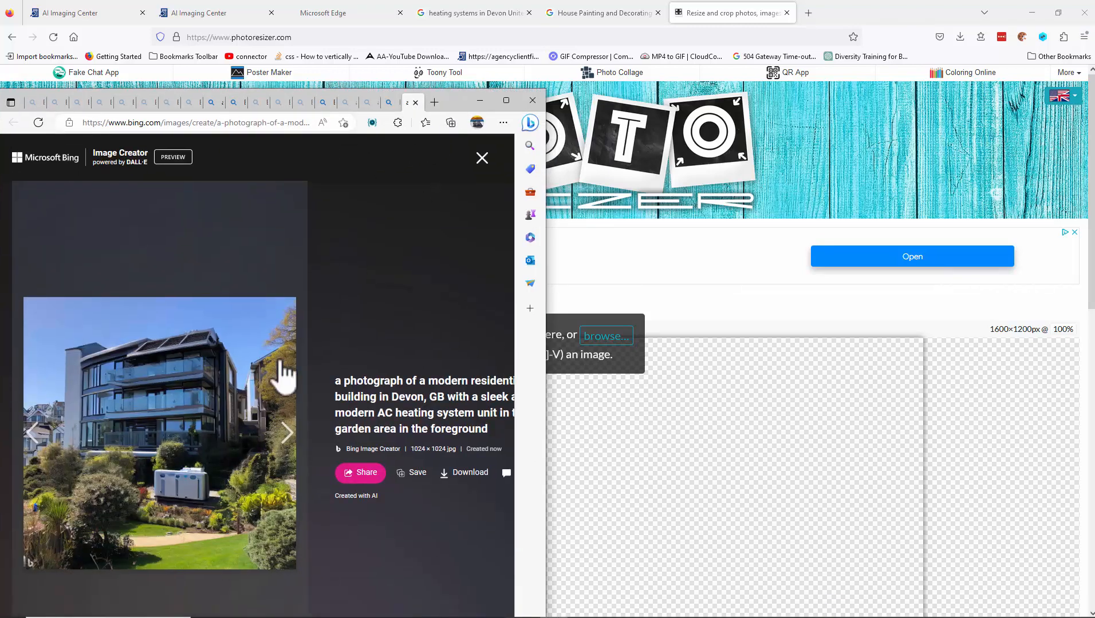
{"action": "left_click", "coordinate": [459, 475]}
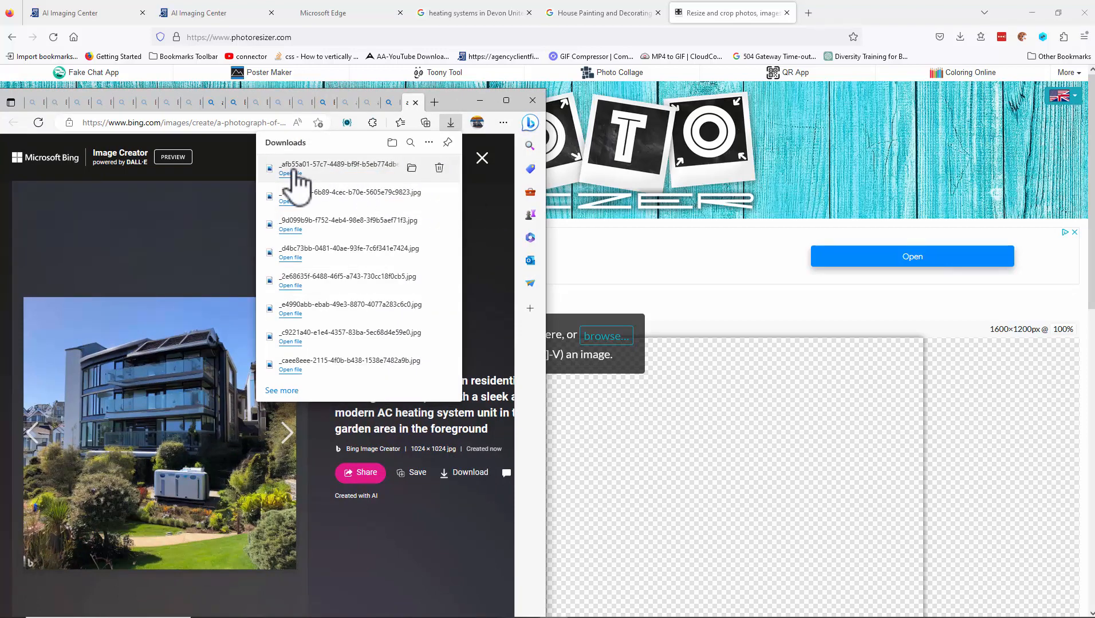
{"action": "left_click_drag", "start_coordinate": [296, 183], "coordinate": [713, 450]}
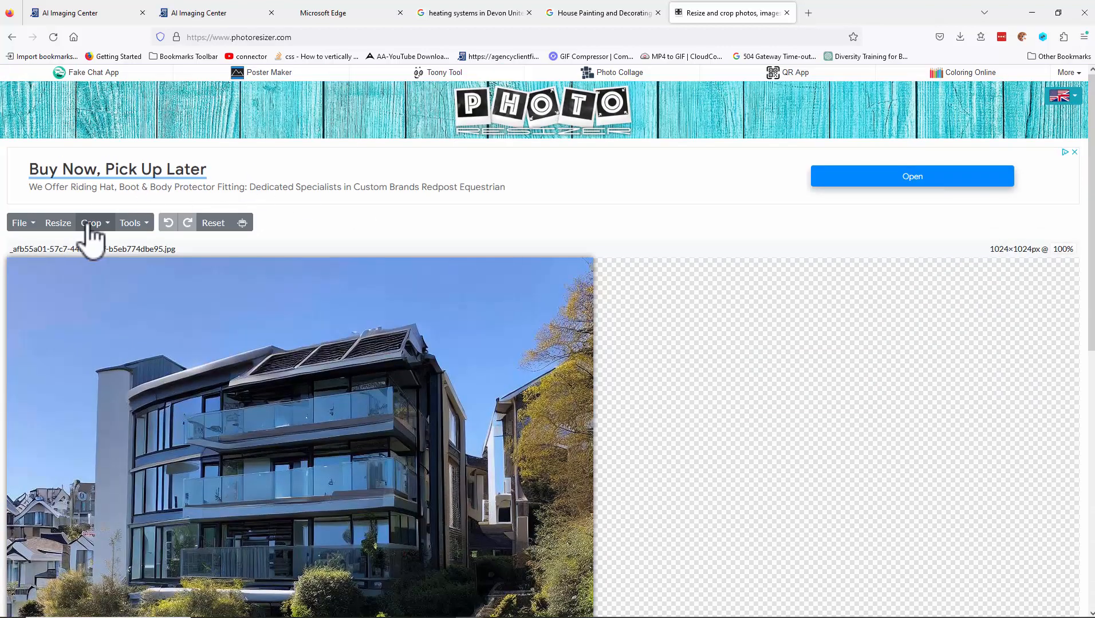
- Crop the image with the Facebook cover photo preset, 820×312, shifting the crop area down to X 0, Y 307 to include the AC unit
{"action": "left_click", "coordinate": [93, 226]}
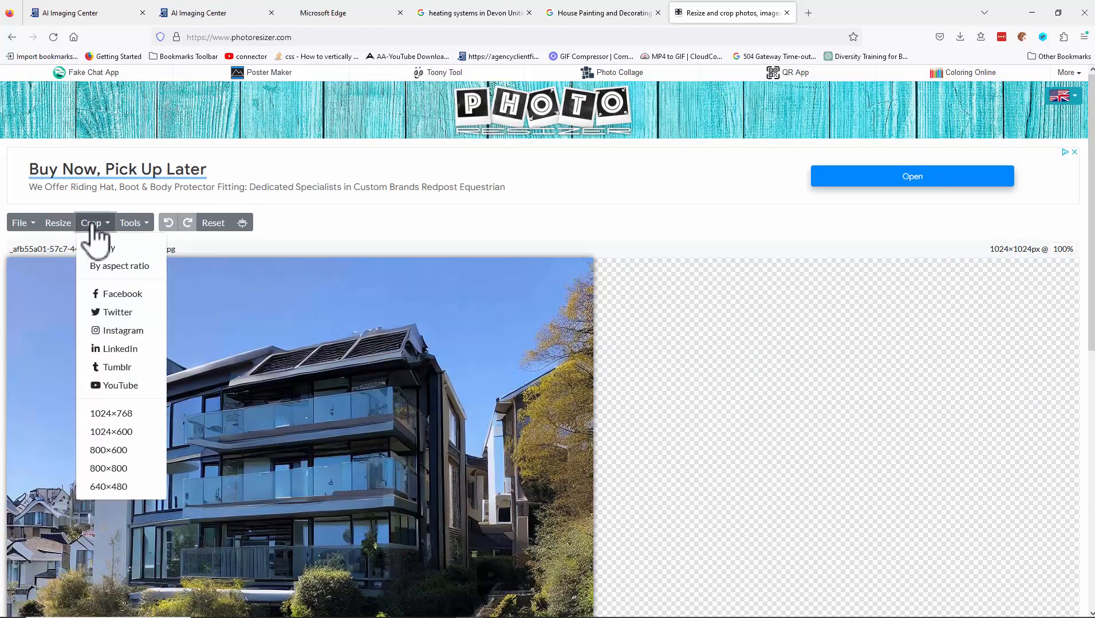
{"action": "left_click", "coordinate": [126, 294]}
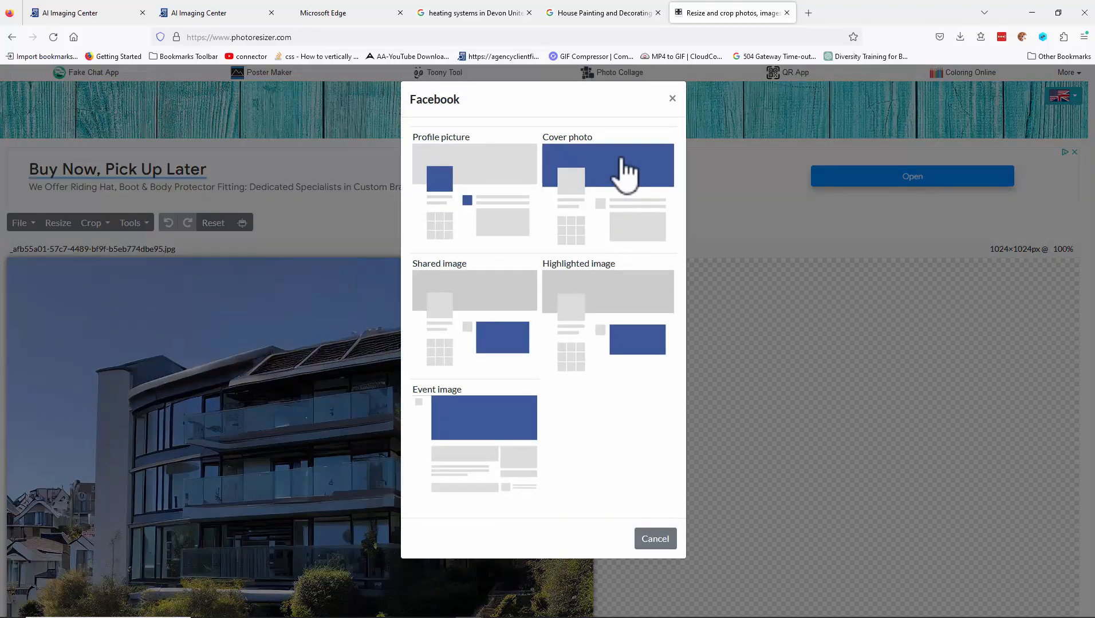
{"action": "left_click", "coordinate": [622, 164]}
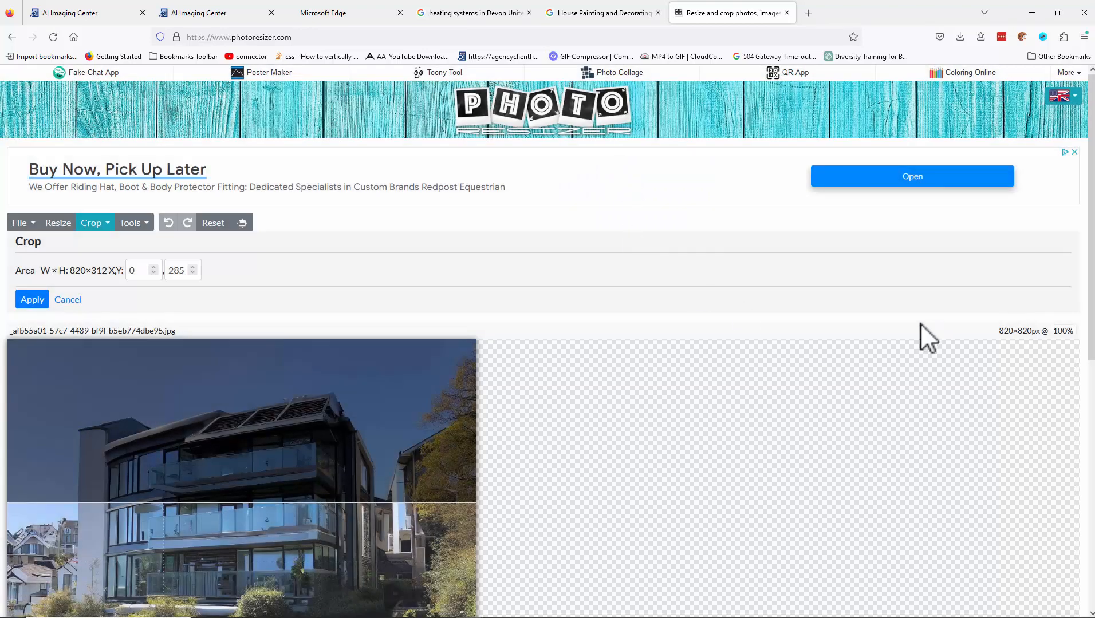
{"action": "scroll", "coordinate": [874, 312], "scroll_direction": "down", "scroll_amount": 3}
{"action": "scroll", "coordinate": [874, 312], "scroll_direction": "down", "scroll_amount": 1}
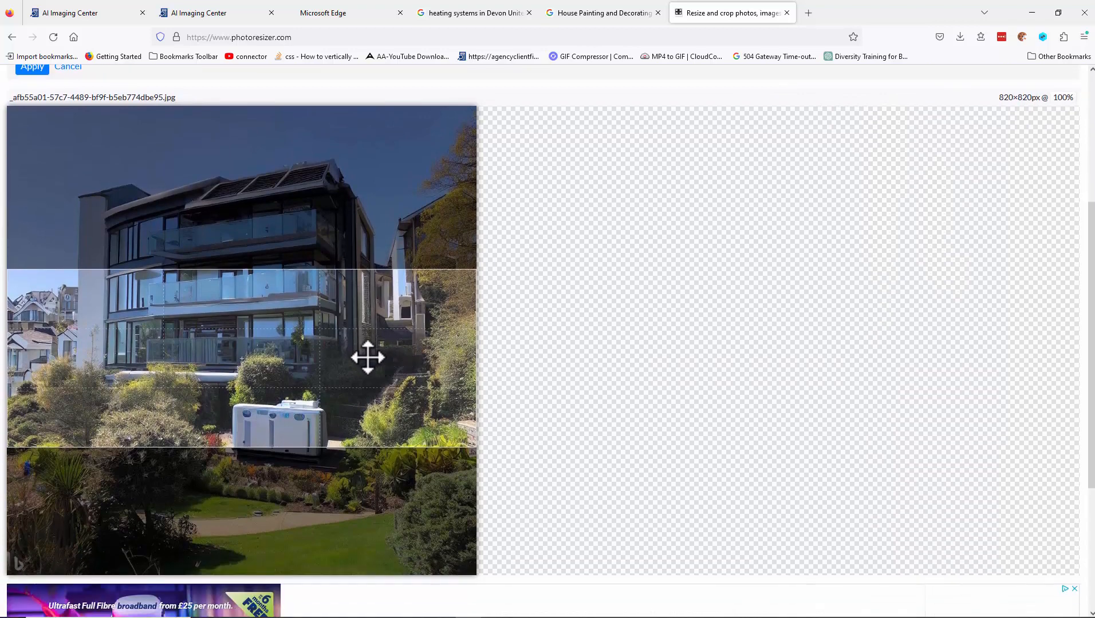
{"action": "left_click_drag", "start_coordinate": [367, 357], "coordinate": [340, 365]}
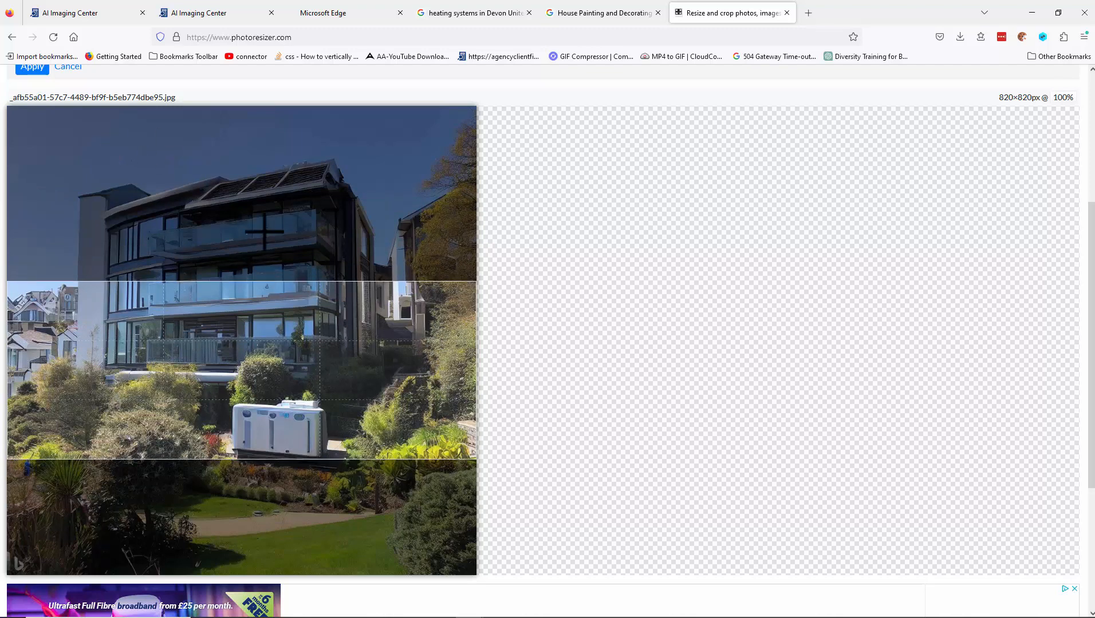
{"action": "scroll", "coordinate": [544, 334], "scroll_direction": "up", "scroll_amount": 3}
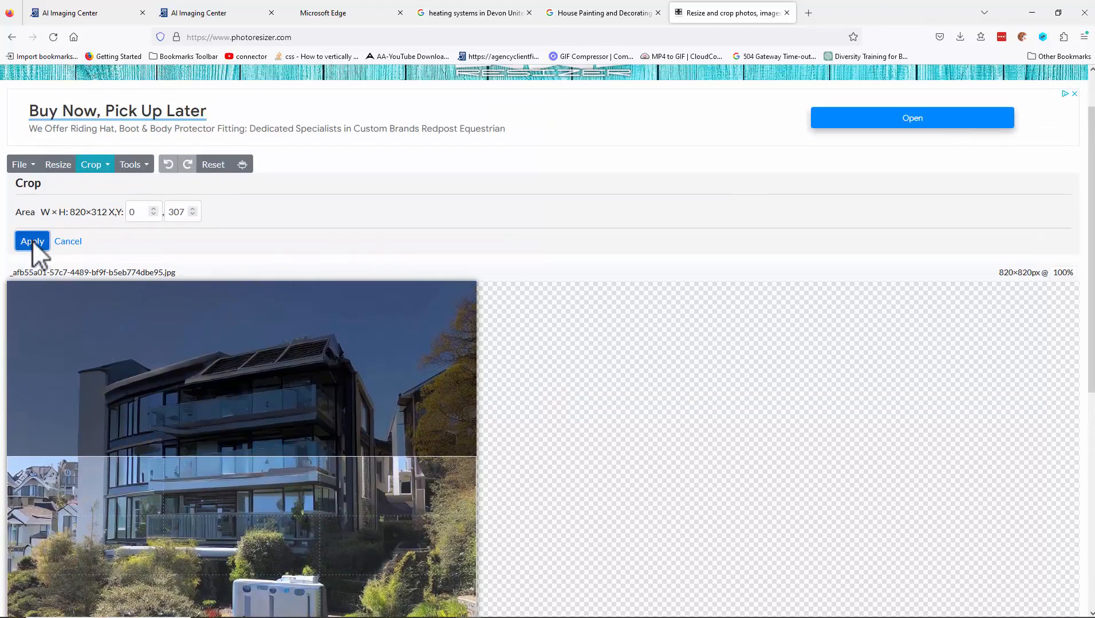
{"action": "left_click", "coordinate": [27, 242]}
- Save the cropped image as a JPG, view it in Photos and minimize the viewer
{"action": "left_click", "coordinate": [23, 166]}
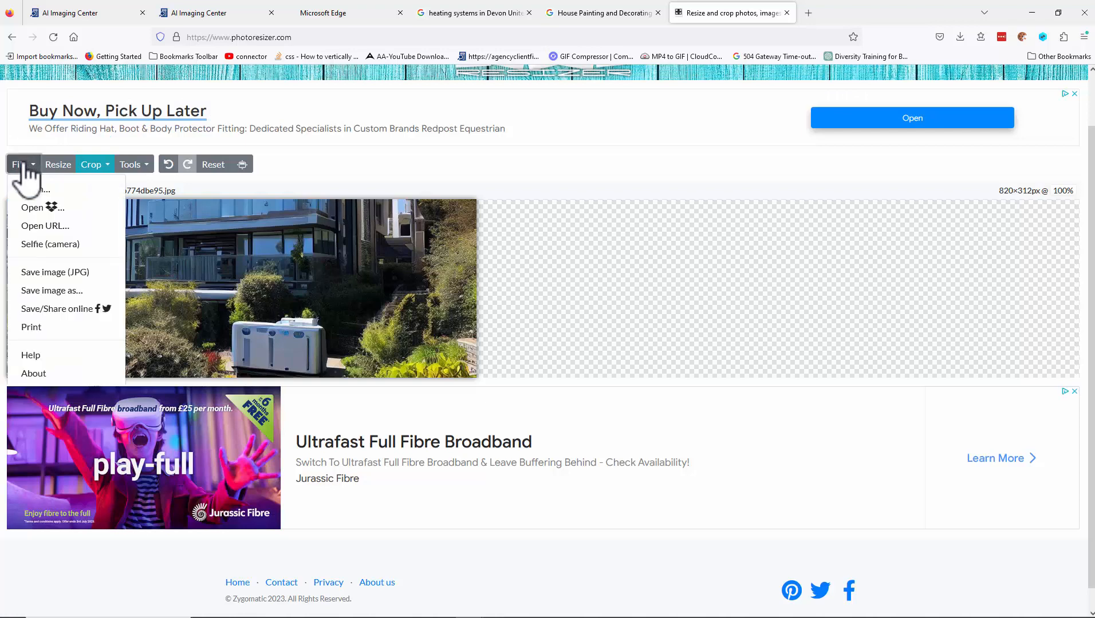
{"action": "left_click", "coordinate": [56, 274]}
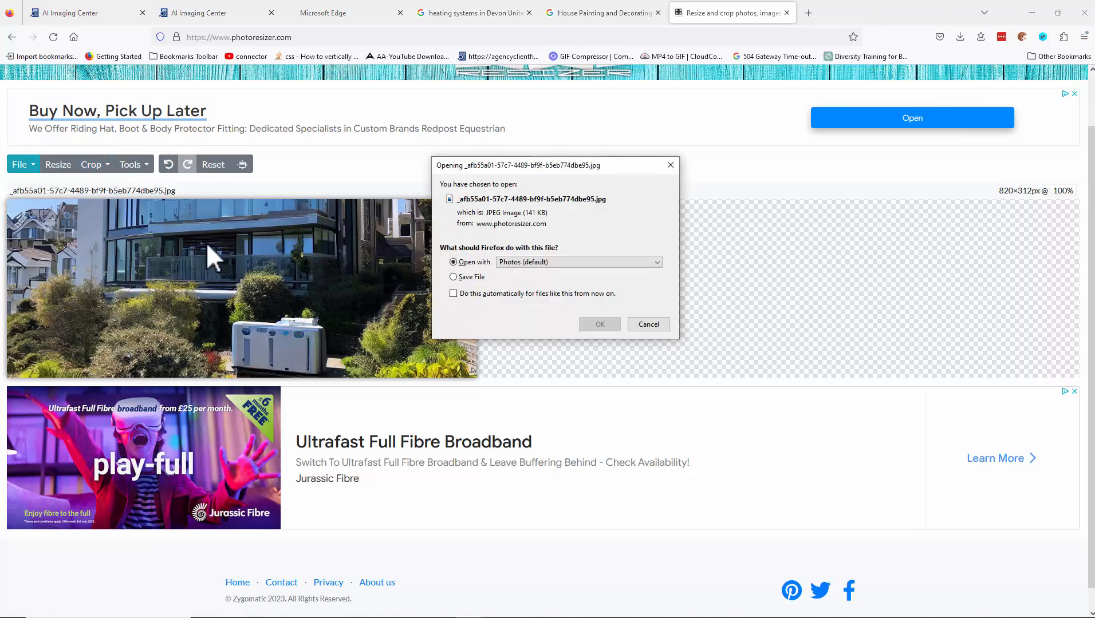
{"action": "left_click", "coordinate": [599, 324]}
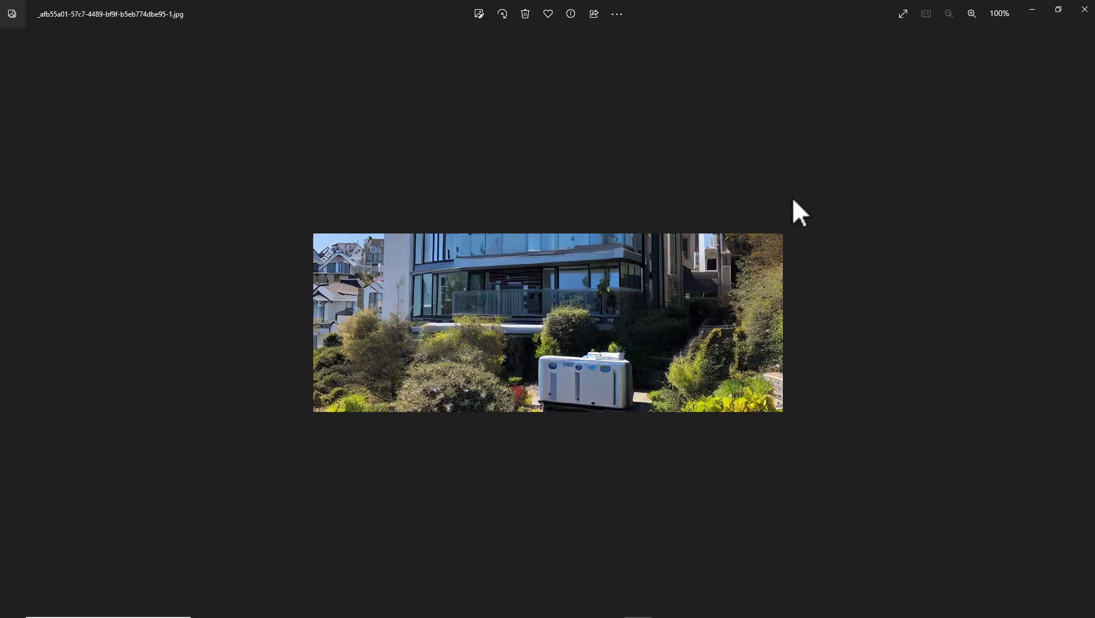
{"action": "left_click", "coordinate": [1031, 9]}
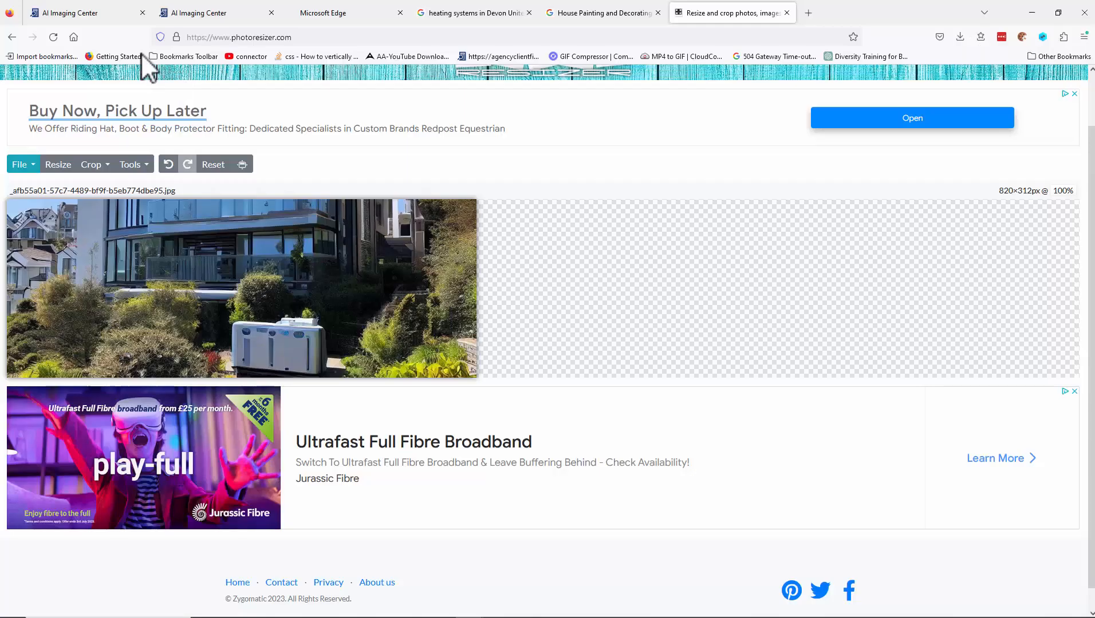
- Switch back to the first AI Imaging Center page and return to the Custom Image Prompt Generator form
{"action": "left_click", "coordinate": [88, 14]}
{"action": "scroll", "coordinate": [458, 335], "scroll_direction": "up", "scroll_amount": 4}
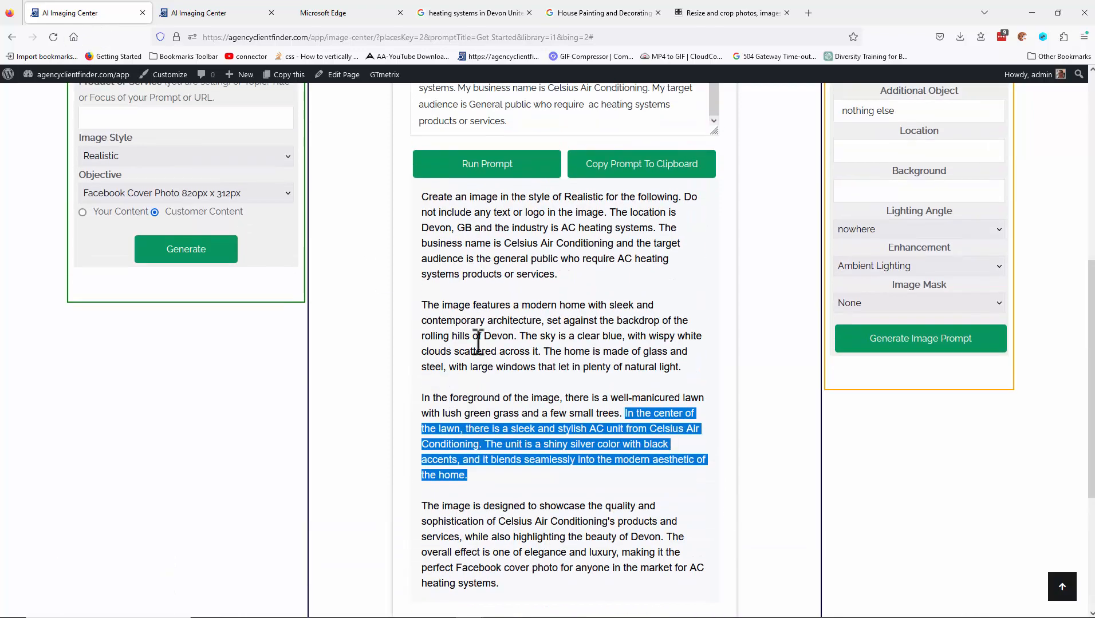
{"action": "scroll", "coordinate": [621, 384], "scroll_direction": "up", "scroll_amount": 6}
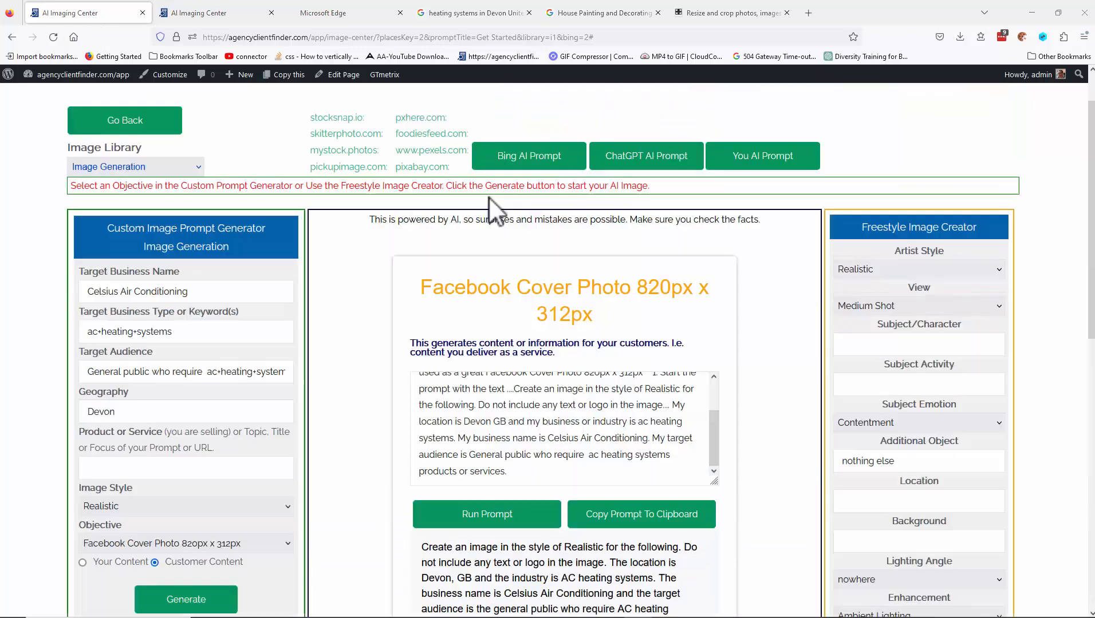
- Switch to the Bing AI window in Edge and maximize it to show the four generated Devon building images
{"action": "mouse_move", "coordinate": [758, 617]}
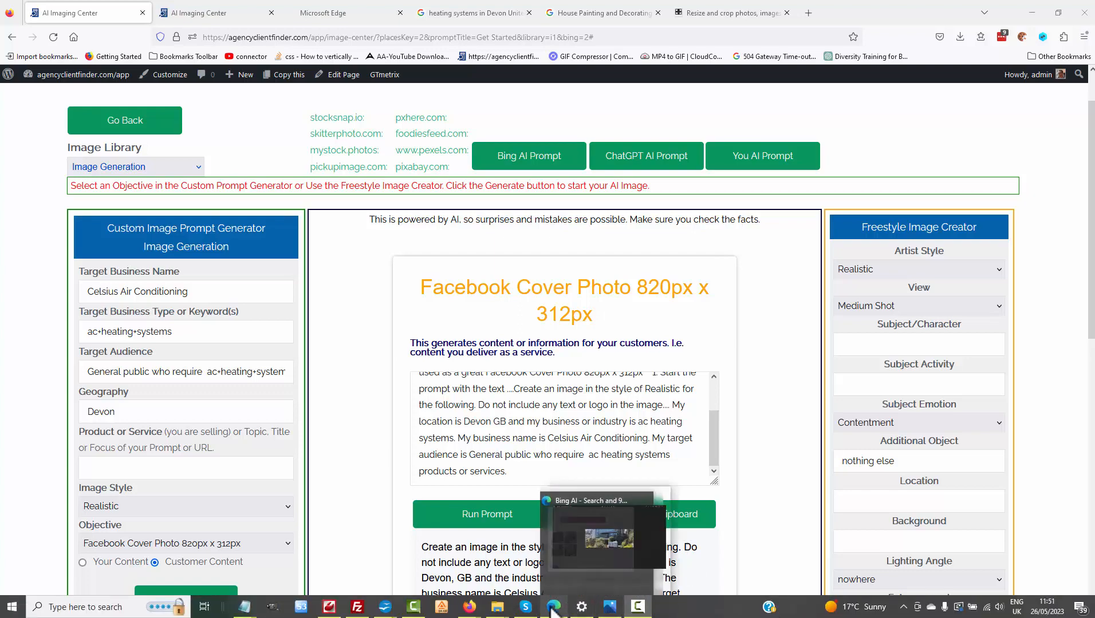
{"action": "left_click", "coordinate": [568, 543]}
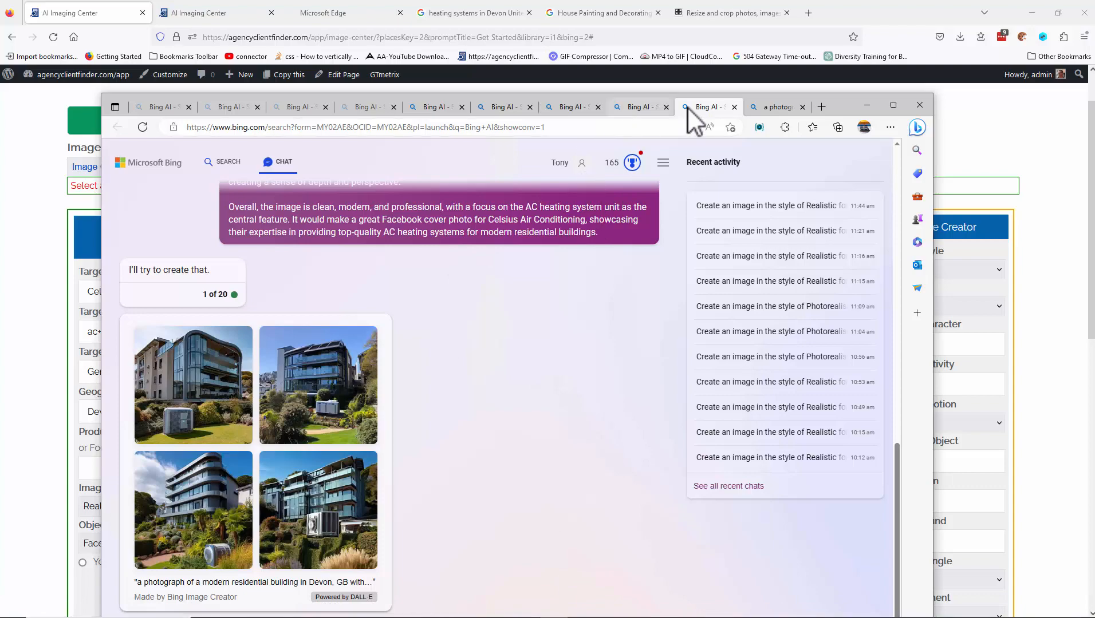
{"action": "left_click_drag", "start_coordinate": [845, 107], "coordinate": [842, 94]}
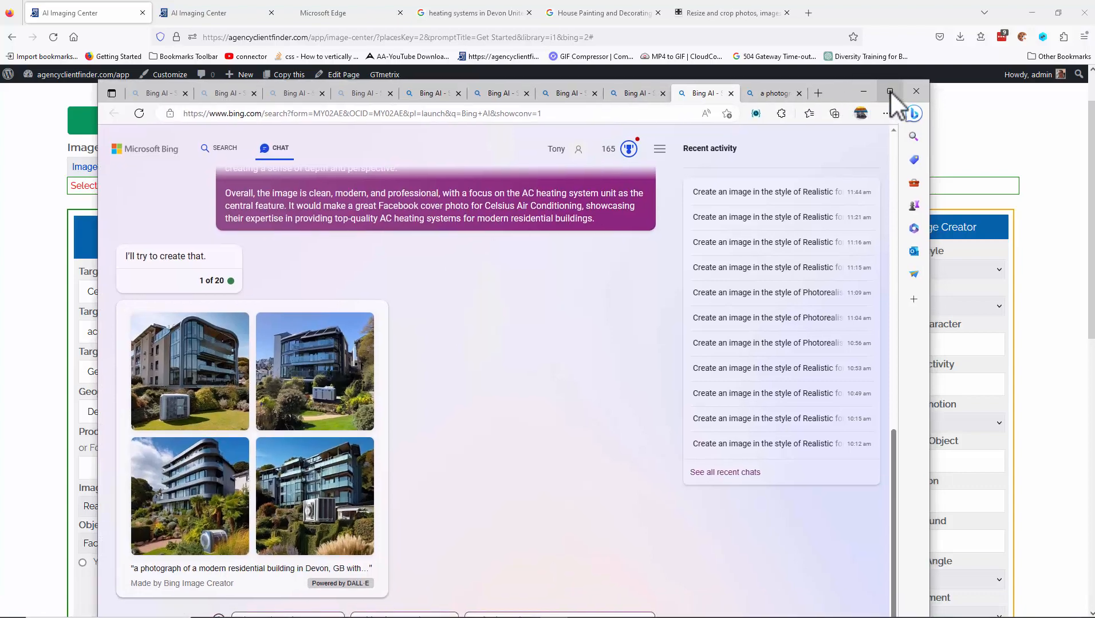
{"action": "left_click", "coordinate": [890, 92]}
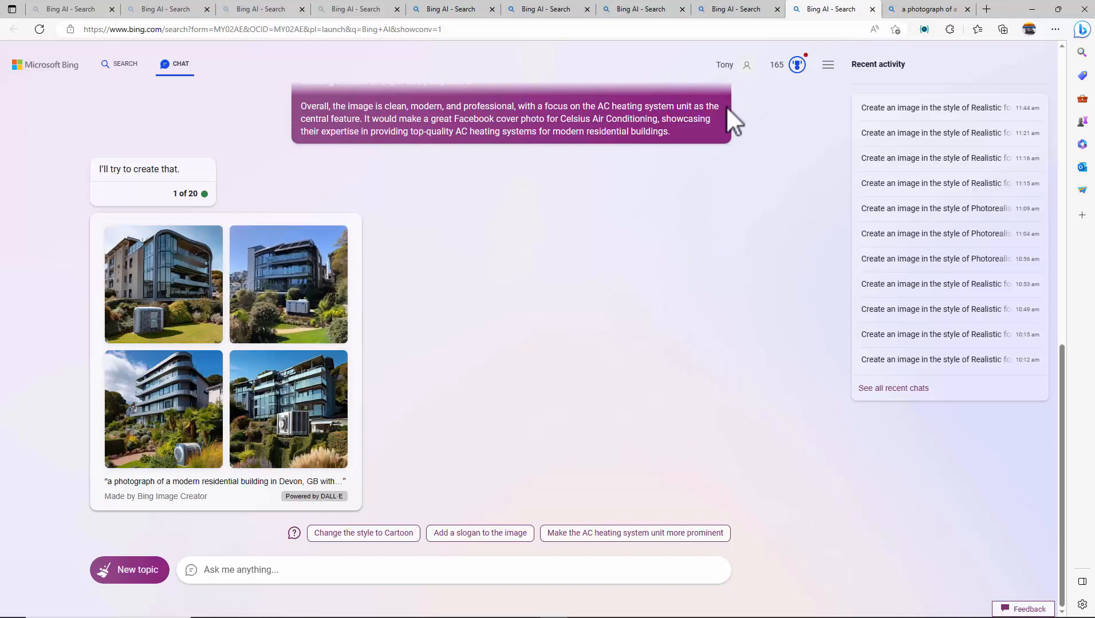
- Go to the earlier Bing chat with the modern home images and open the second house image at full size
{"action": "left_click", "coordinate": [724, 12]}
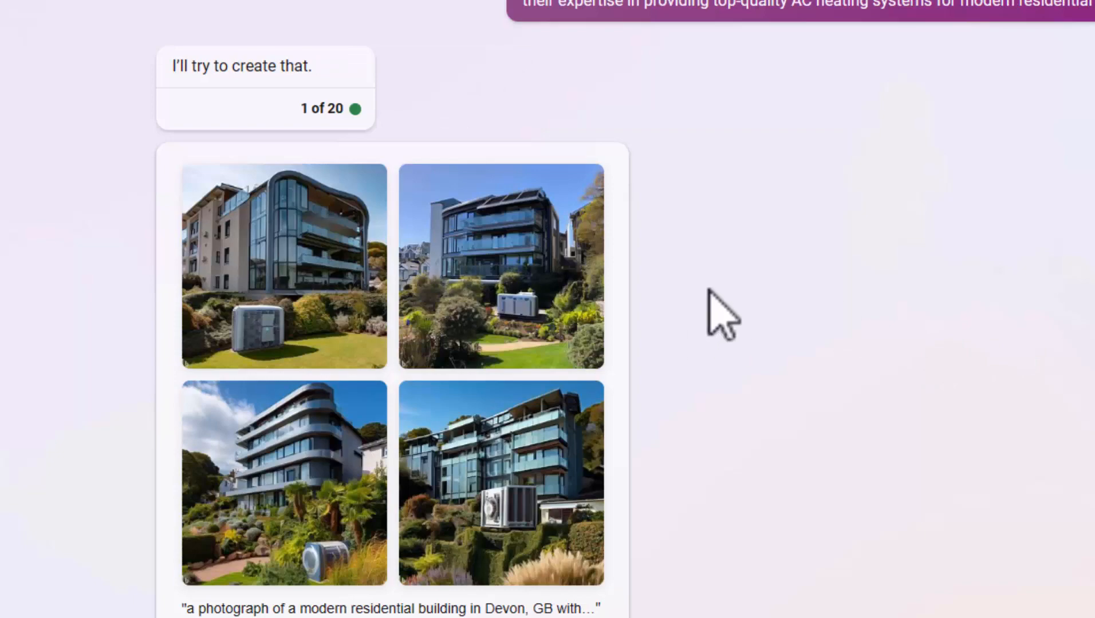
{"action": "mouse_move", "coordinate": [430, 342]}
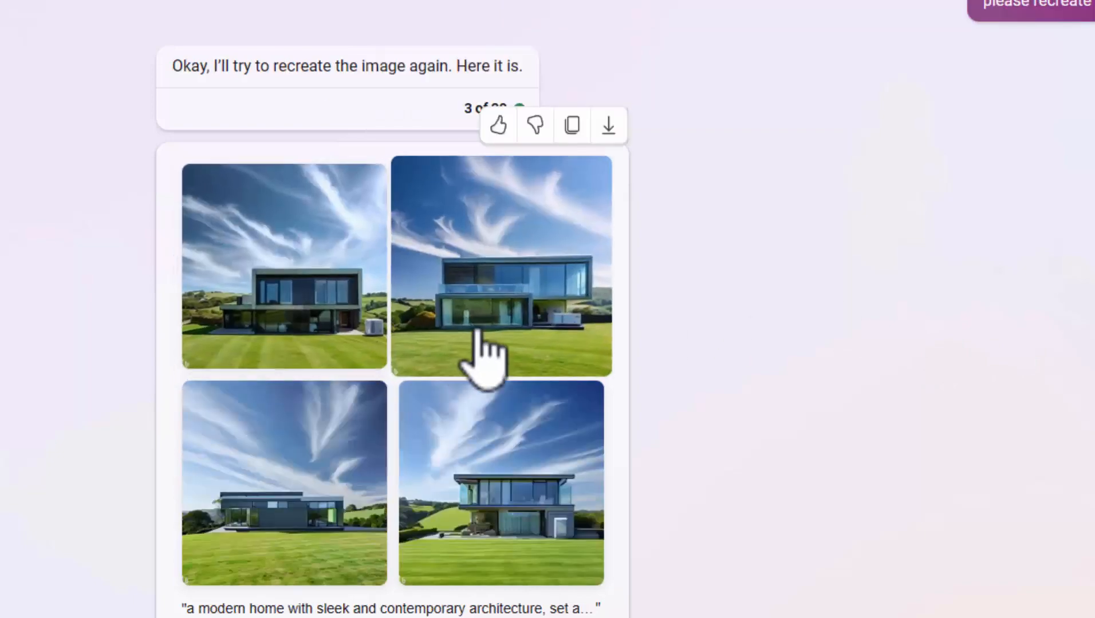
{"action": "left_click", "coordinate": [478, 333]}
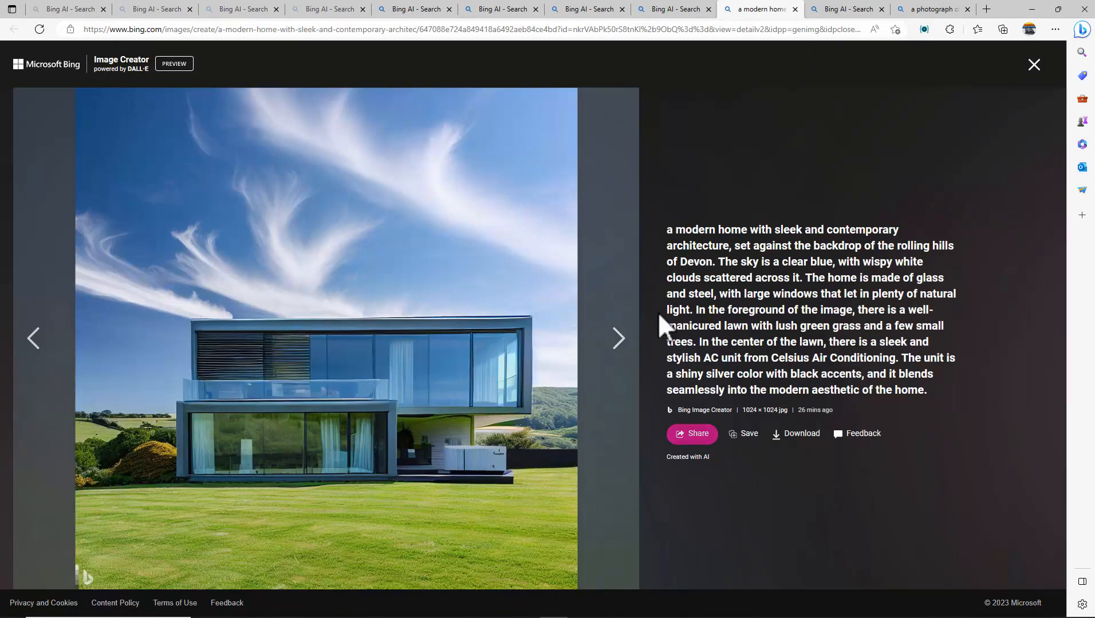
- Review the other earlier Bing chats, including the Florida roof images and the plumber images
{"action": "left_click", "coordinate": [590, 9]}
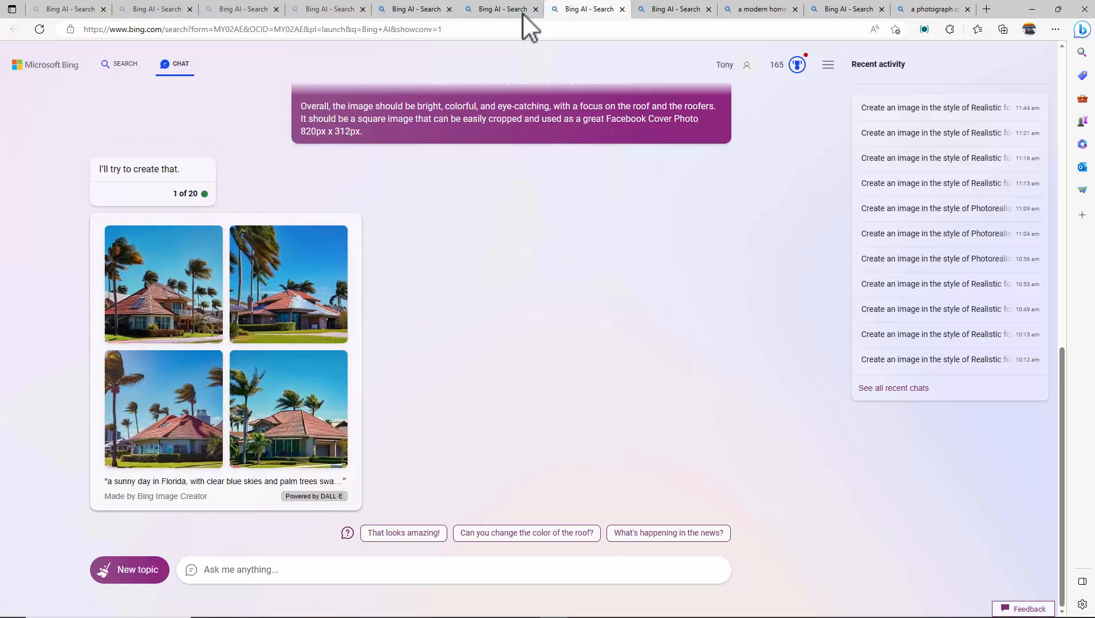
{"action": "left_click", "coordinate": [506, 9]}
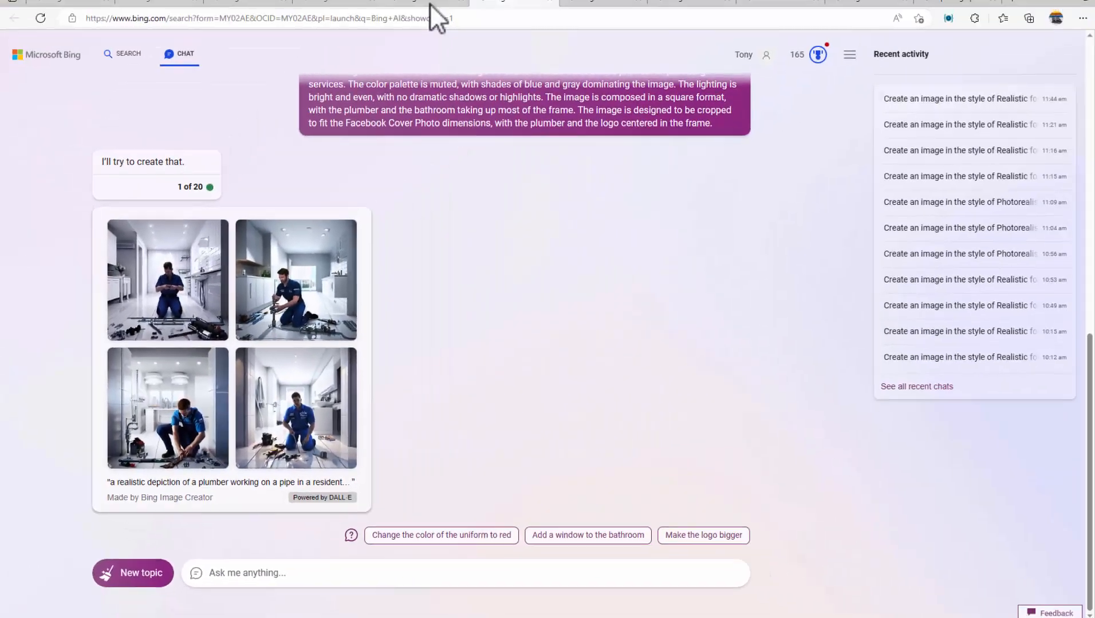
{"action": "left_click", "coordinate": [416, 10]}
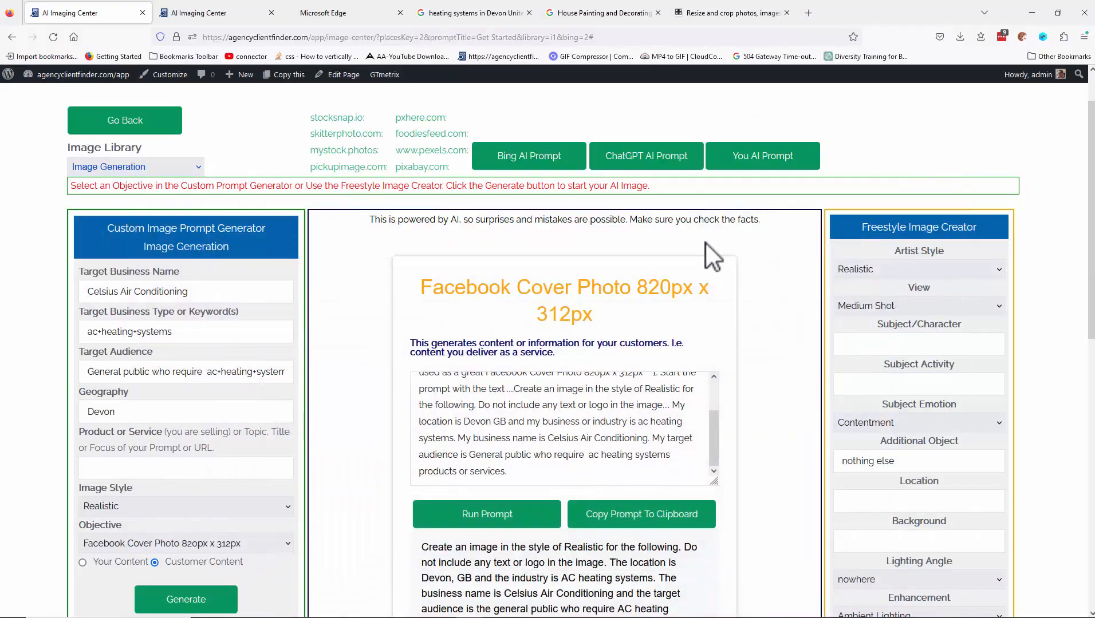
- On the AI Imaging Center page, compare the full Facebook Cover Photo prompt with the image description generated from it
{"action": "scroll", "coordinate": [515, 332], "scroll_direction": "down", "scroll_amount": 2}
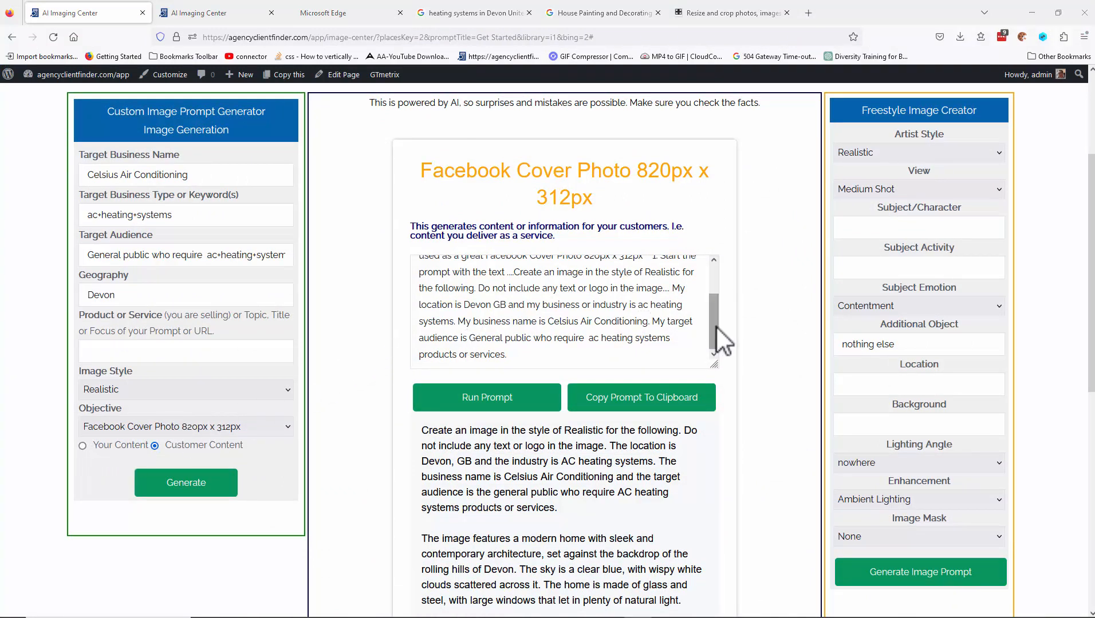
{"action": "left_click_drag", "start_coordinate": [714, 319], "coordinate": [712, 286]}
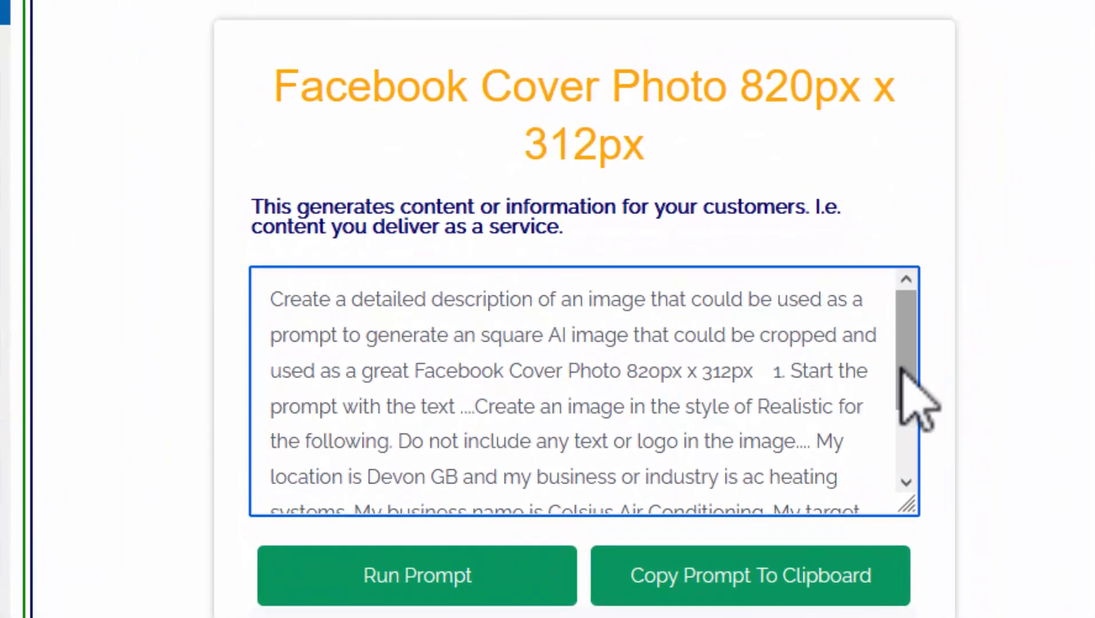
{"action": "left_click_drag", "start_coordinate": [713, 301], "coordinate": [716, 322]}
{"action": "left_click_drag", "start_coordinate": [909, 410], "coordinate": [890, 455]}
{"action": "scroll", "coordinate": [557, 386], "scroll_direction": "down", "scroll_amount": 5}
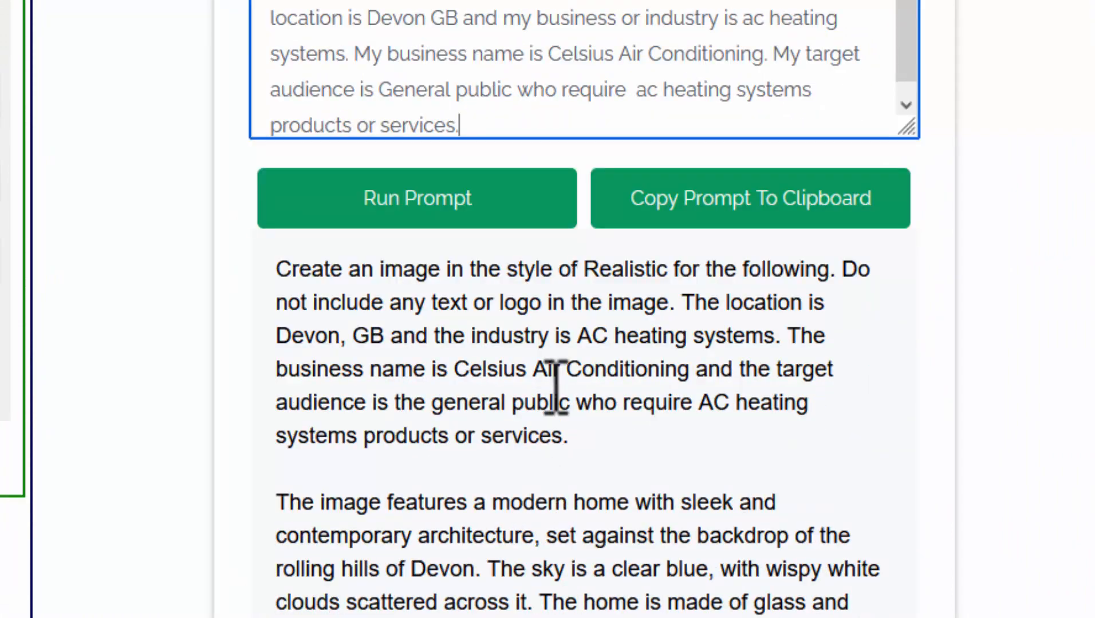
{"action": "left_click_drag", "start_coordinate": [397, 303], "coordinate": [490, 502]}
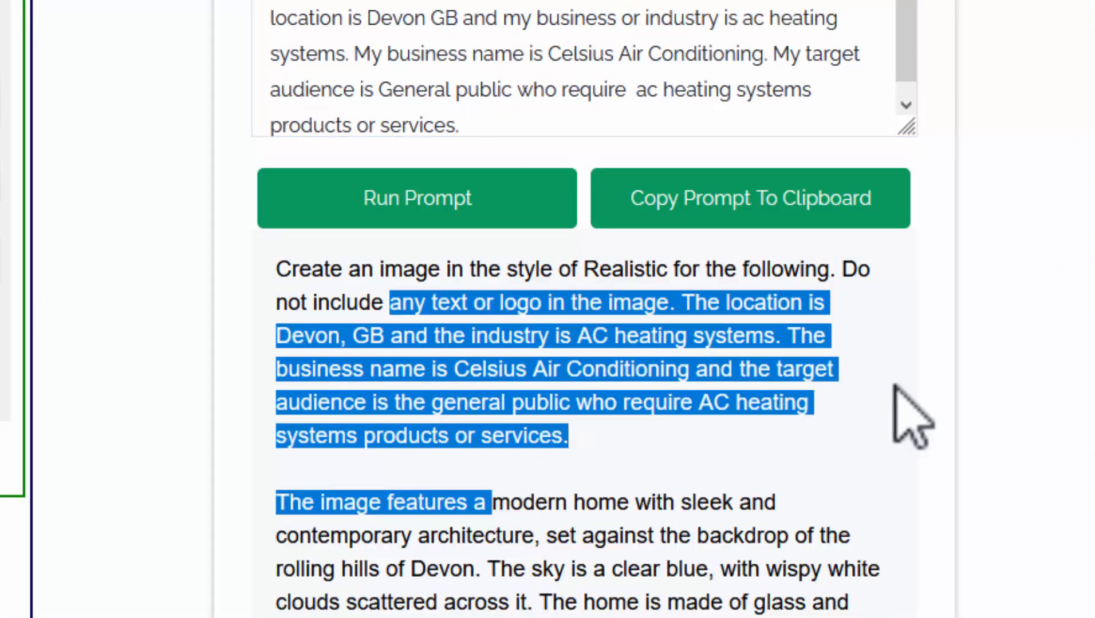
{"action": "scroll", "coordinate": [460, 315], "scroll_direction": "up", "scroll_amount": 6}
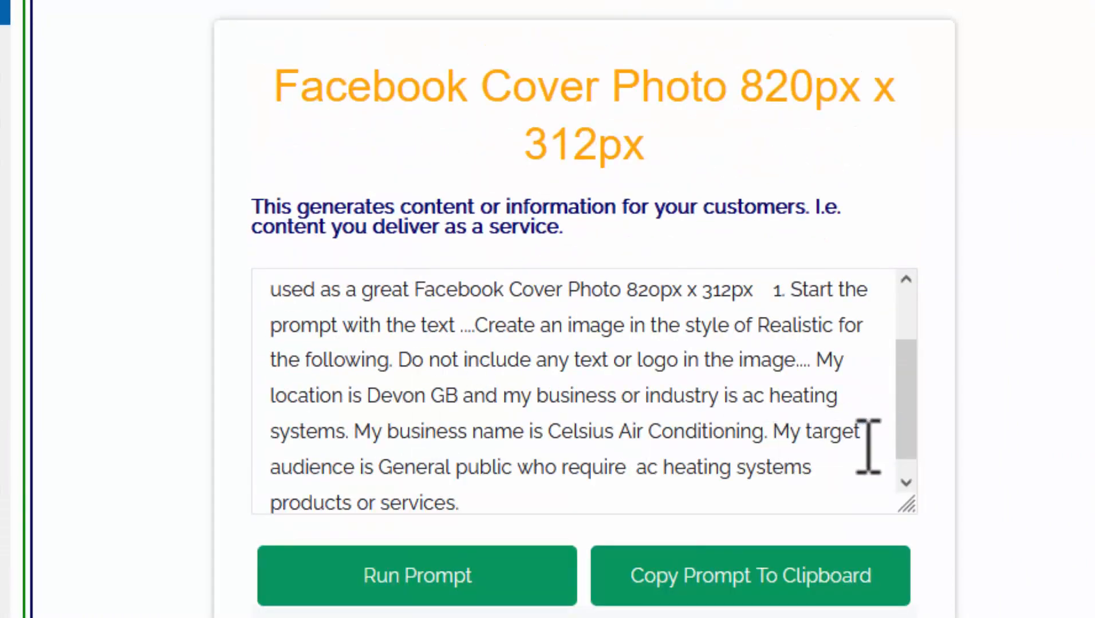
- Run the Facebook Cover Photo 820px x 312px prompt again to generate a new image description for Celsius Air Conditioning
{"action": "left_click", "coordinate": [541, 553]}
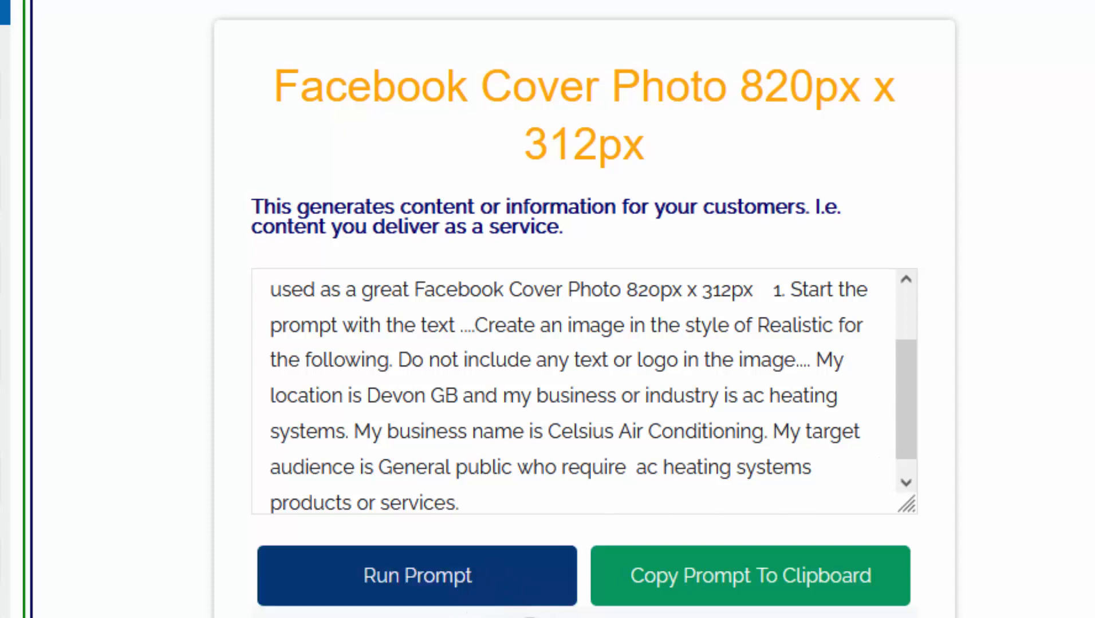
{"action": "scroll", "coordinate": [655, 595], "scroll_direction": "down", "scroll_amount": 1}
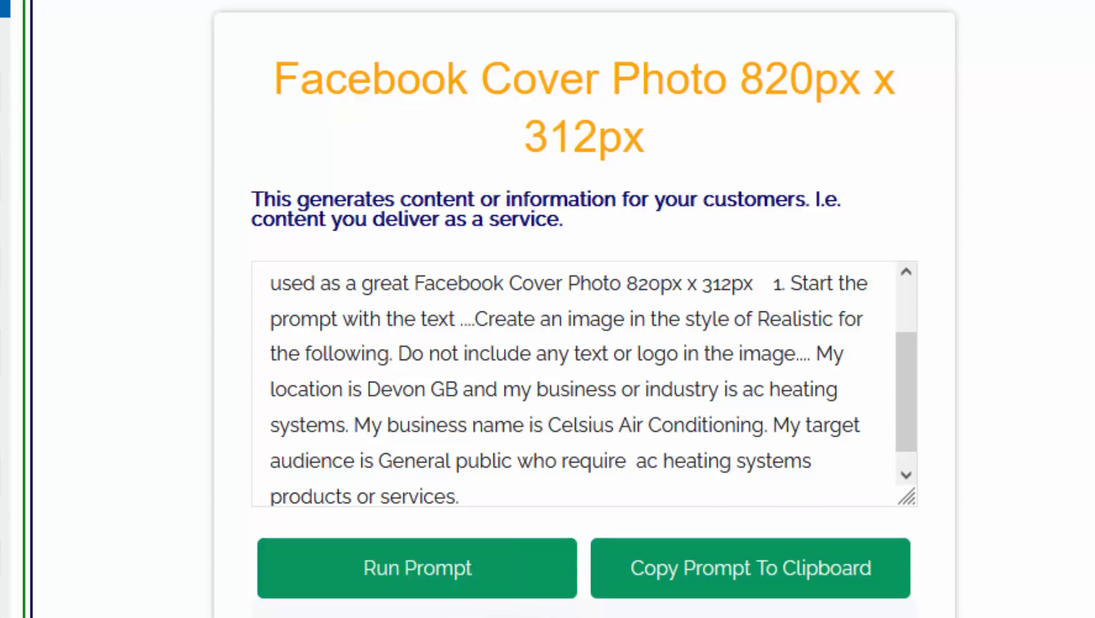
{"action": "scroll", "coordinate": [515, 572], "scroll_direction": "down", "scroll_amount": 3}
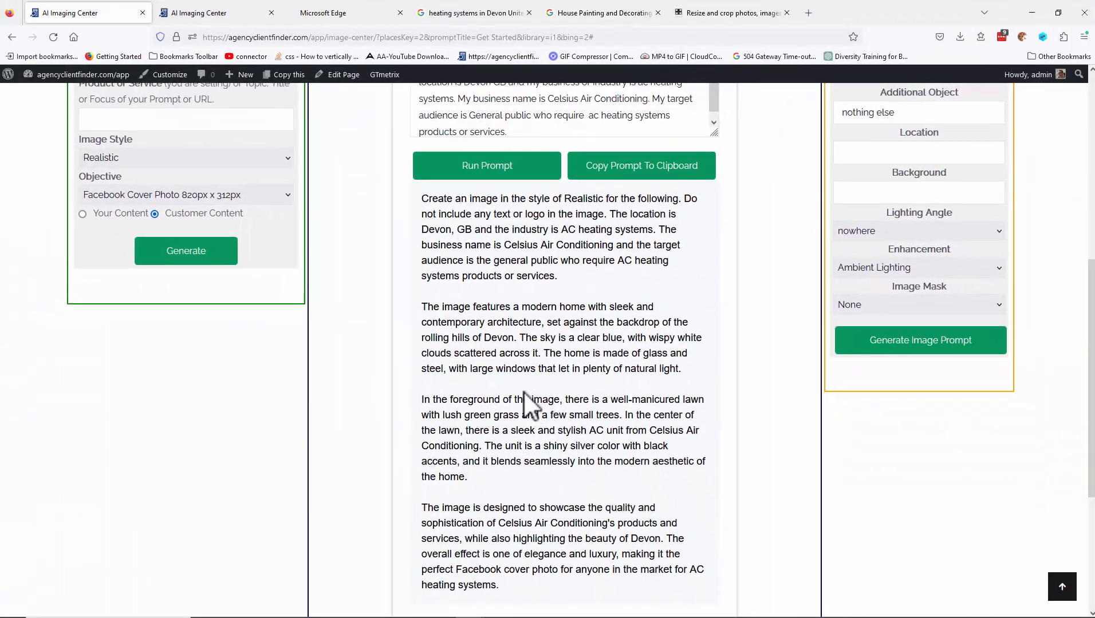
{"action": "scroll", "coordinate": [527, 391], "scroll_direction": "up", "scroll_amount": 2}
{"action": "left_click", "coordinate": [475, 284]}
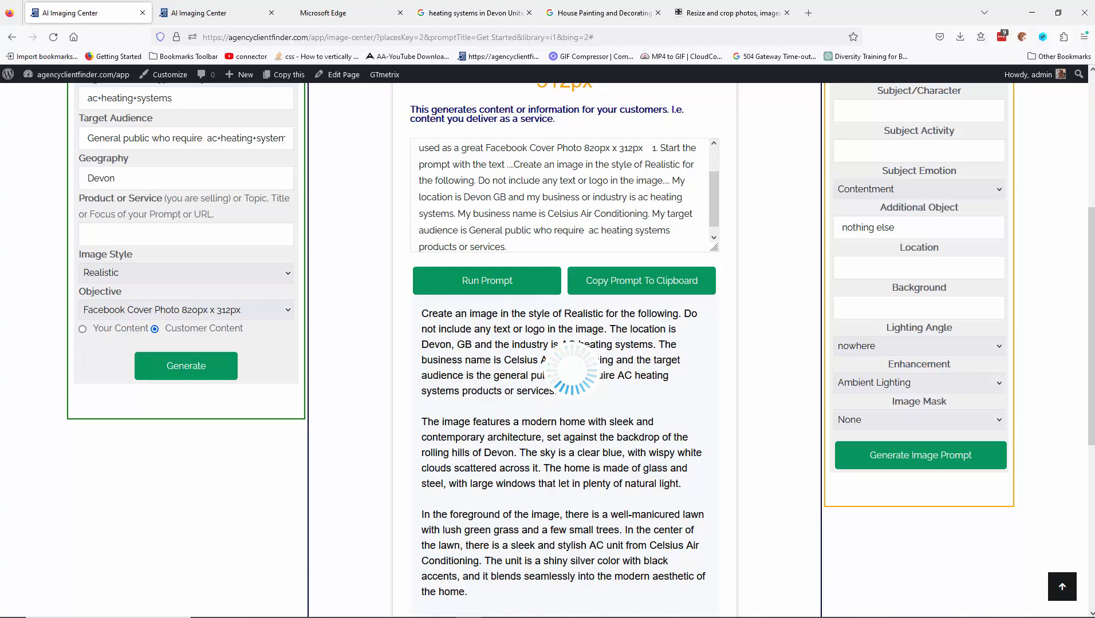
- Read through the newly generated image description down to the image creation options, then return to the prompt
{"action": "scroll", "coordinate": [470, 330], "scroll_direction": "down", "scroll_amount": 2}
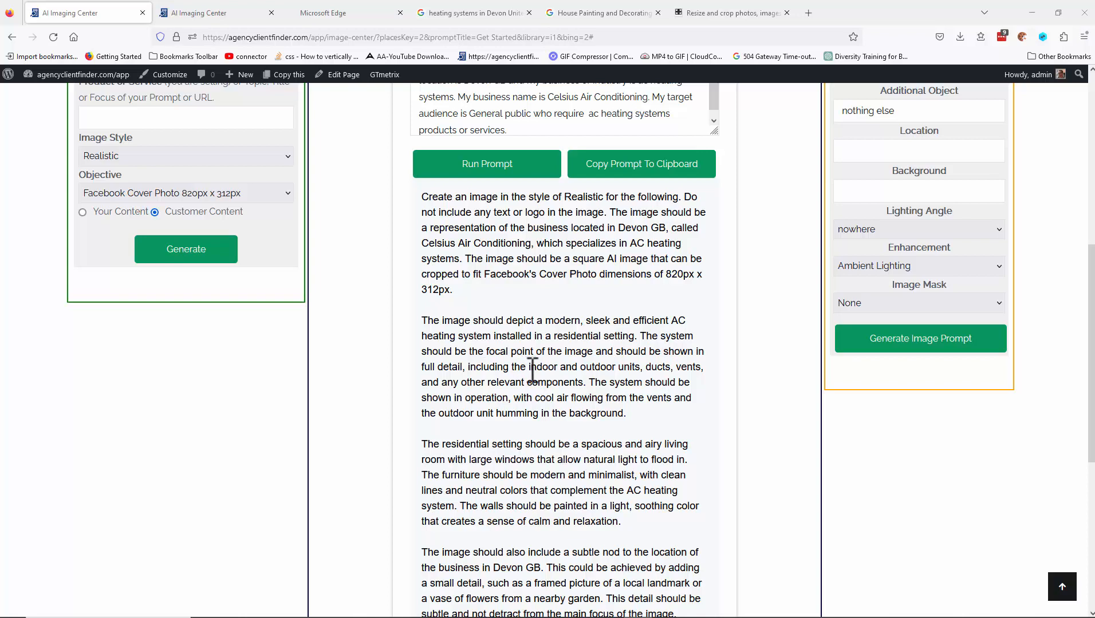
{"action": "scroll", "coordinate": [532, 371], "scroll_direction": "down", "scroll_amount": 1}
{"action": "scroll", "coordinate": [538, 389], "scroll_direction": "up", "scroll_amount": 3}
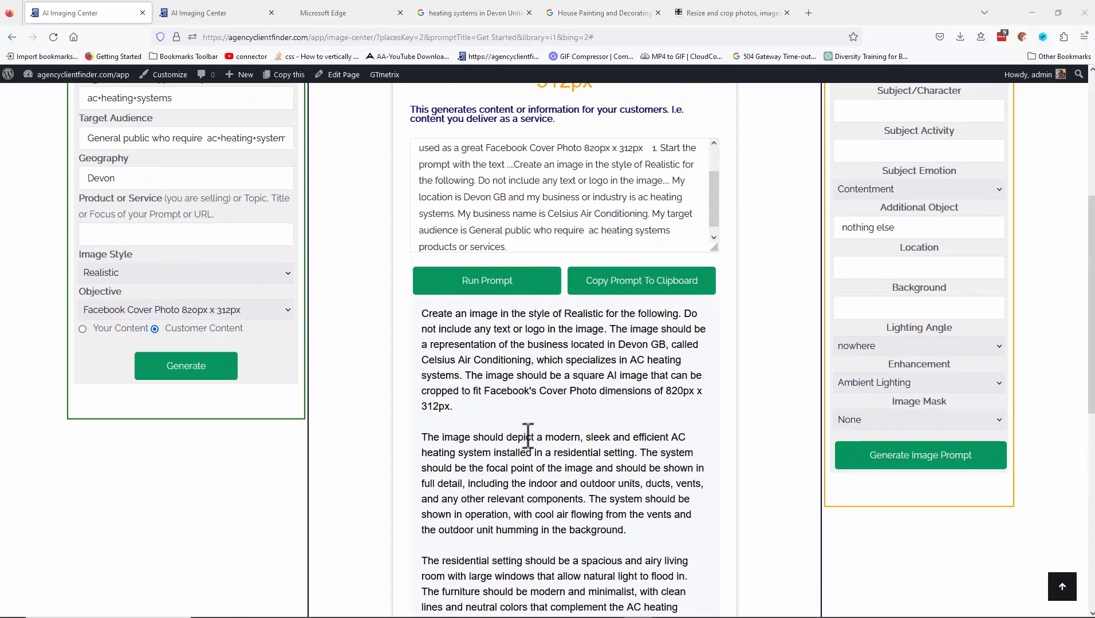
{"action": "scroll", "coordinate": [538, 418], "scroll_direction": "down", "scroll_amount": 1}
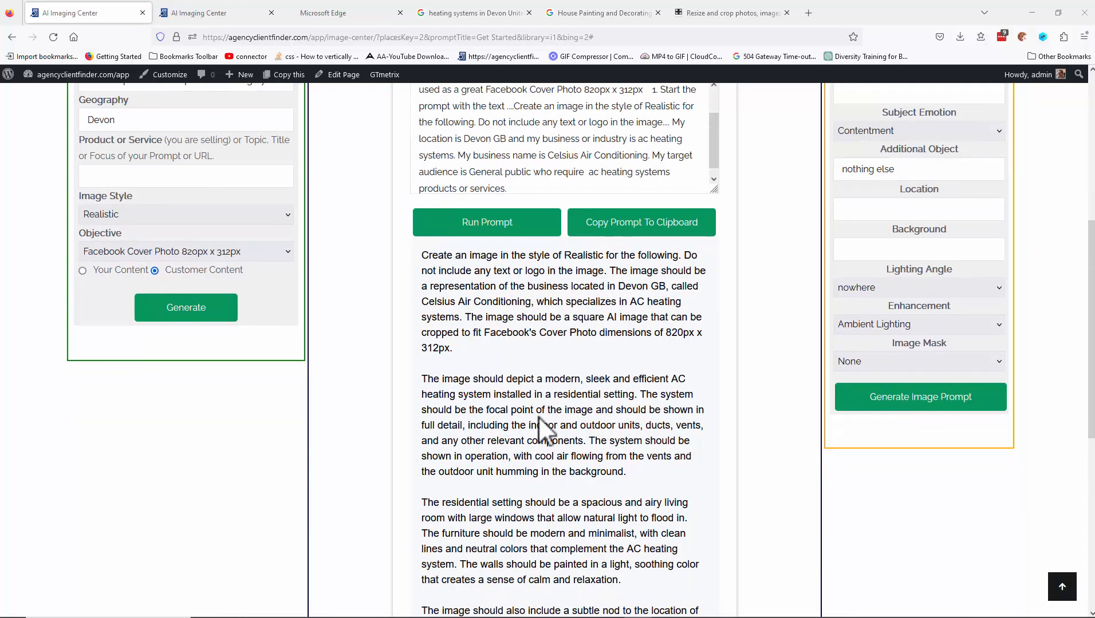
{"action": "scroll", "coordinate": [527, 400], "scroll_direction": "down", "scroll_amount": 3}
{"action": "scroll", "coordinate": [480, 395], "scroll_direction": "down", "scroll_amount": 3}
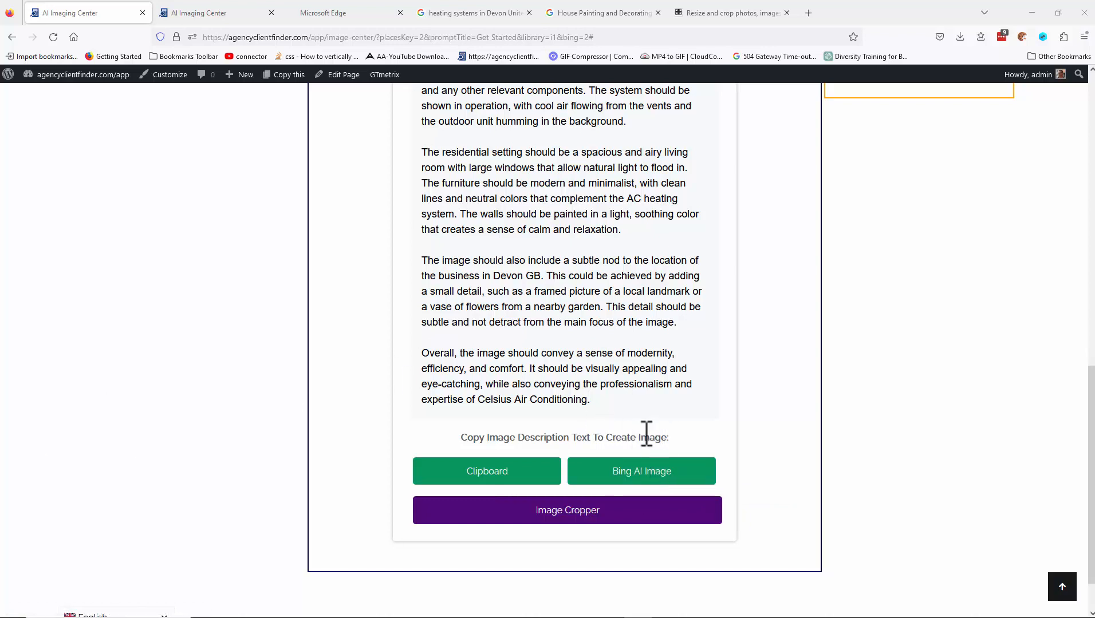
{"action": "scroll", "coordinate": [641, 430], "scroll_direction": "up", "scroll_amount": 1}
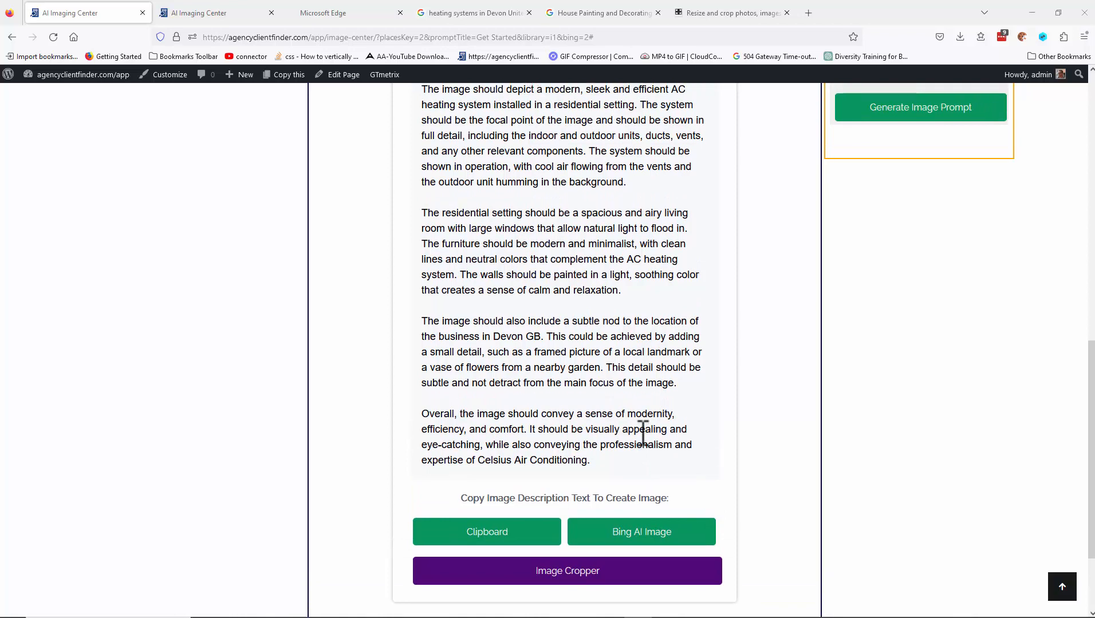
{"action": "scroll", "coordinate": [640, 429], "scroll_direction": "up", "scroll_amount": 1}
{"action": "scroll", "coordinate": [638, 428], "scroll_direction": "down", "scroll_amount": 2}
{"action": "scroll", "coordinate": [634, 424], "scroll_direction": "up", "scroll_amount": 9}
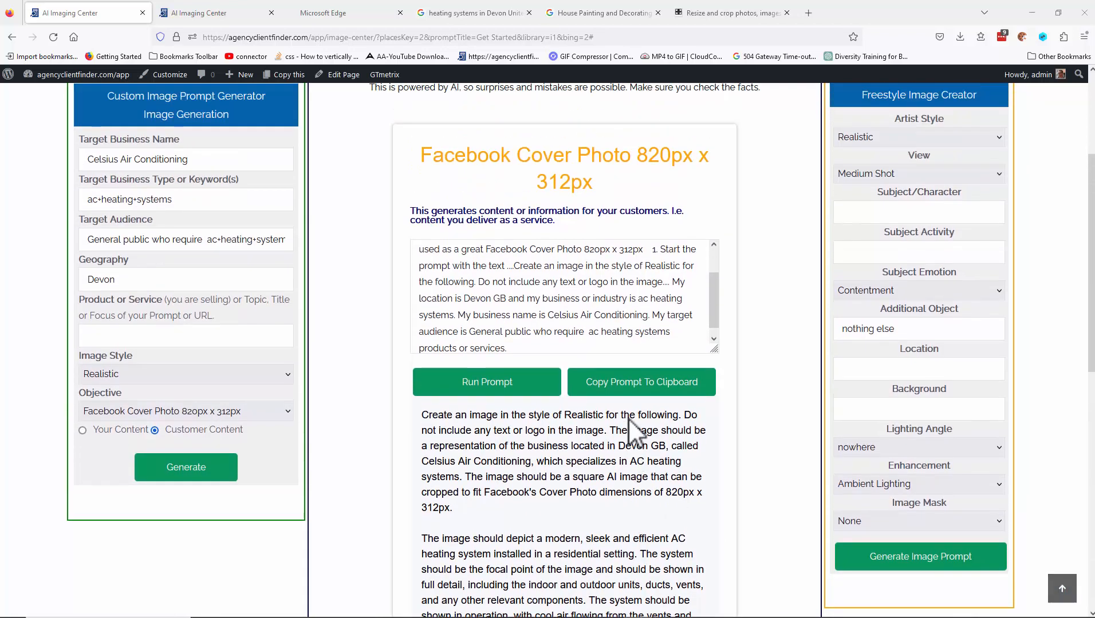